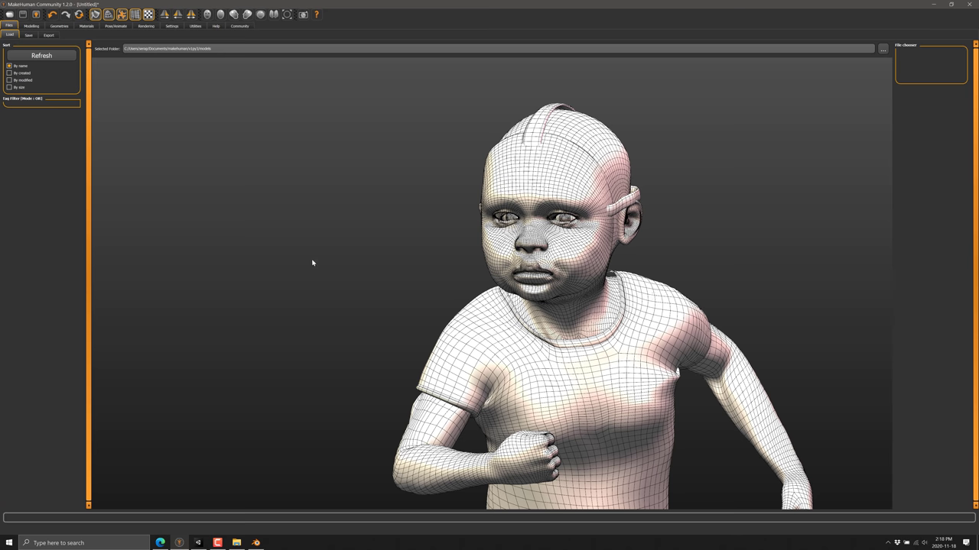
Turn off wireframe so the masked, shirted character appears fully textured.
click(109, 14)
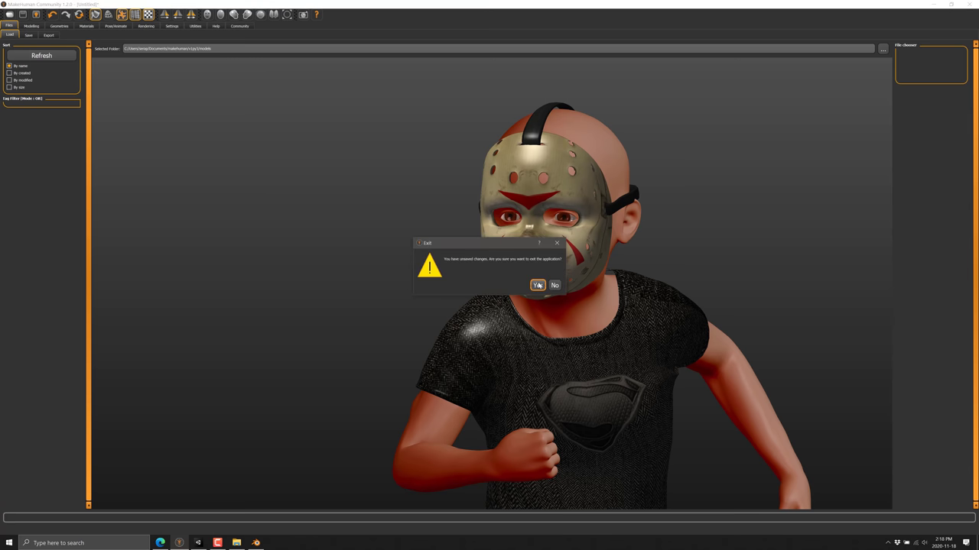
Quit without saving and relaunch makehuman-community by searching 'mak' in the Start menu.
click(537, 285)
key(super)
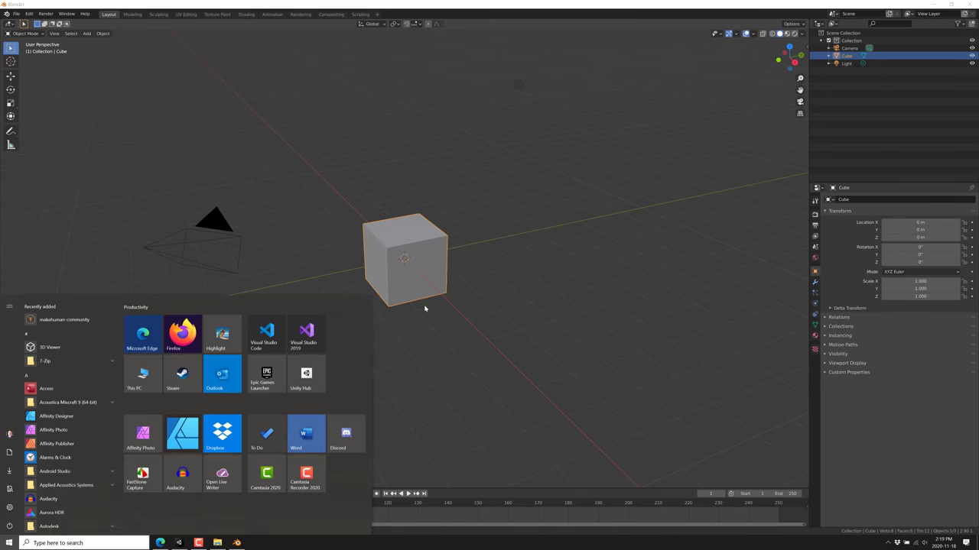
text(mak)
key(Return)
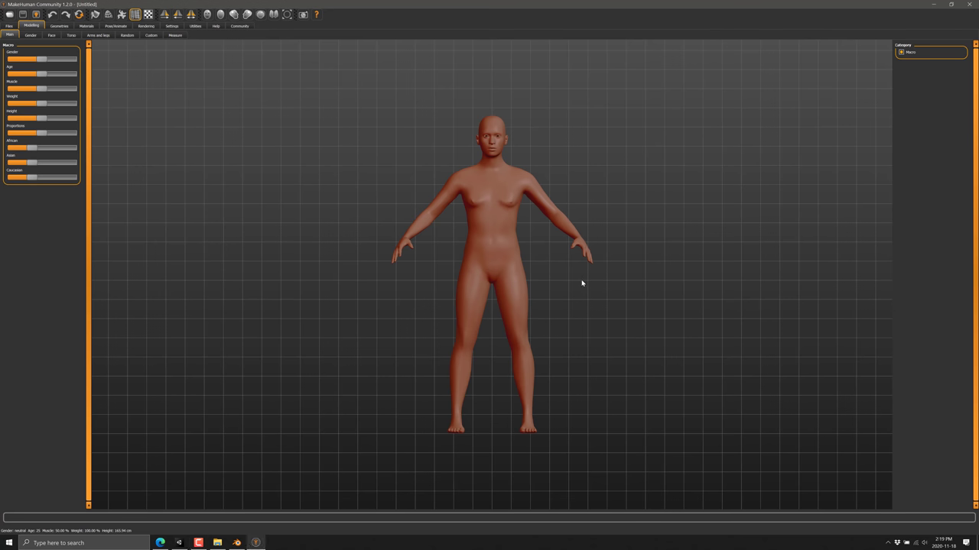
Push Gender toward male and raise Age to about 29, rotating the view to check.
drag(582, 283, 646, 277)
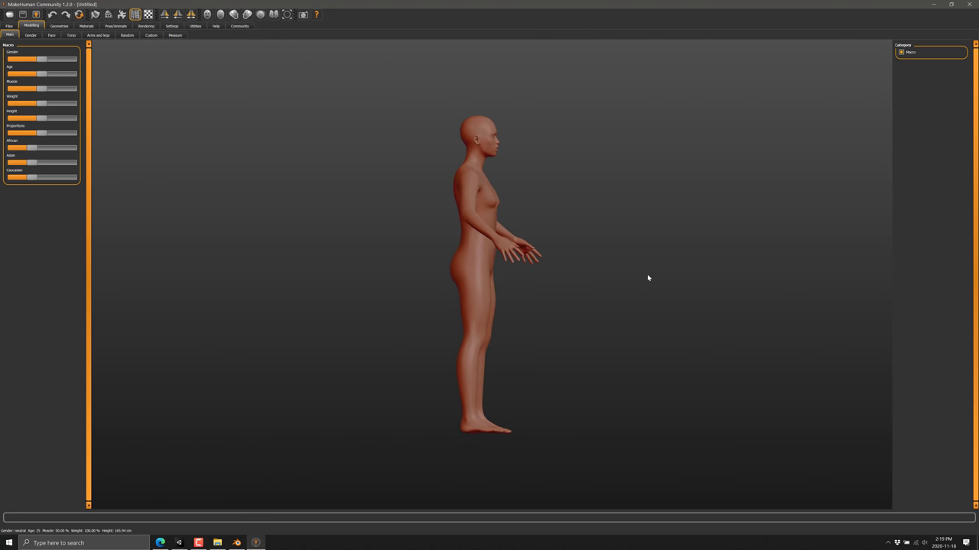
drag(42, 59, 63, 63)
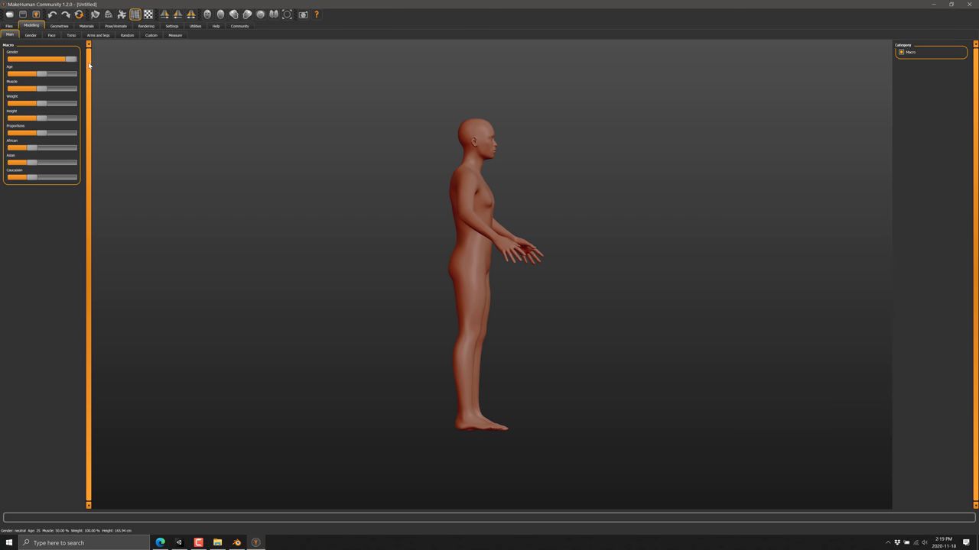
click(23, 61)
scroll(23, 61, up, 3)
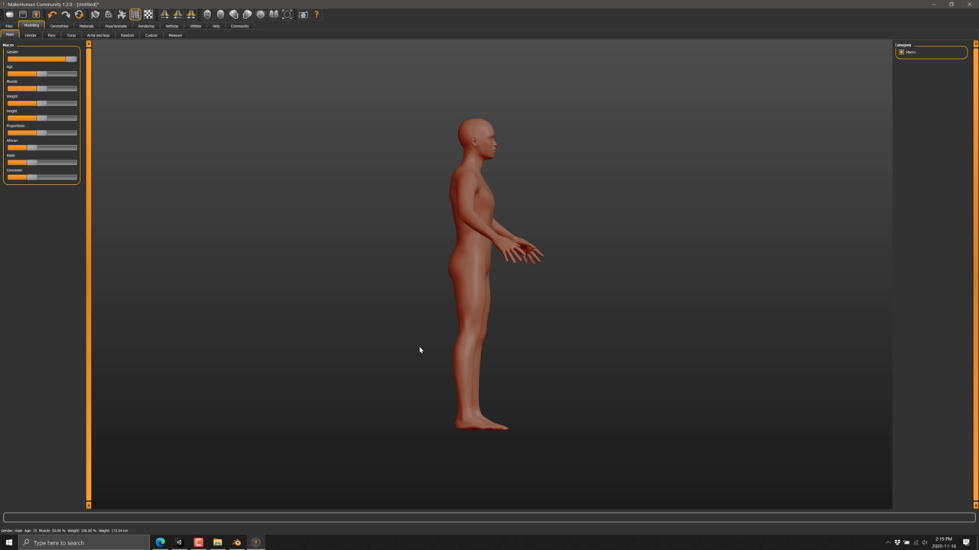
drag(419, 351, 378, 350)
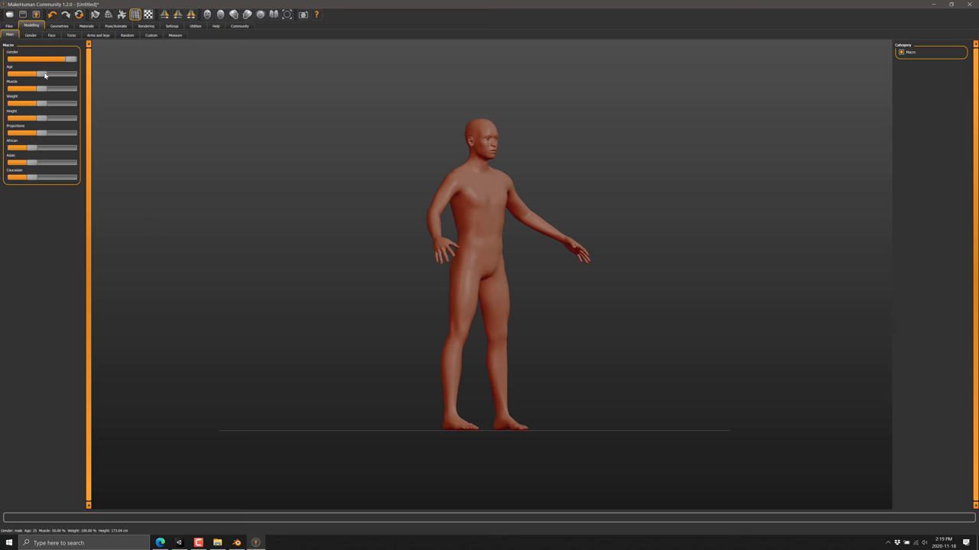
drag(44, 74, 53, 103)
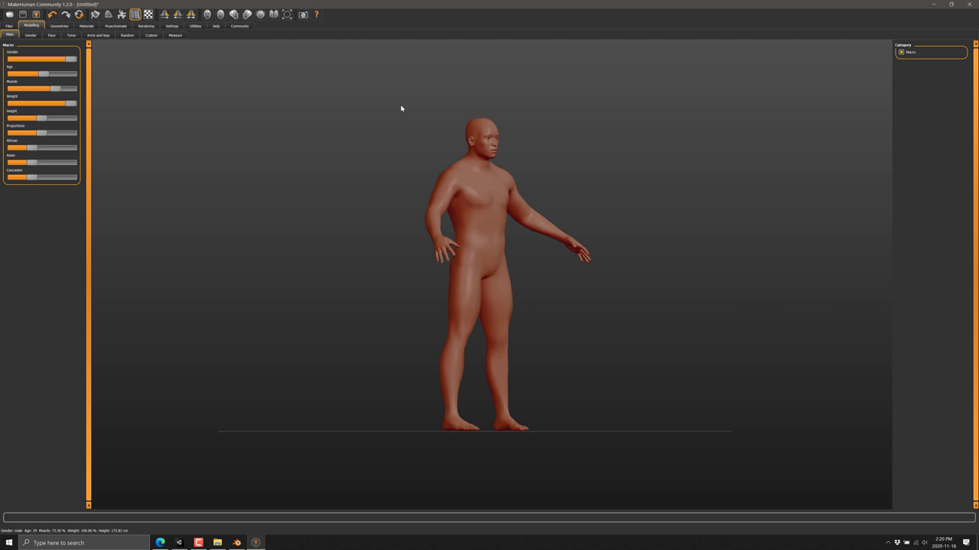
Set Weight to about half, Height slightly taller, Proportions about two-thirds, and Caucasian near maximum.
click(51, 102)
click(43, 102)
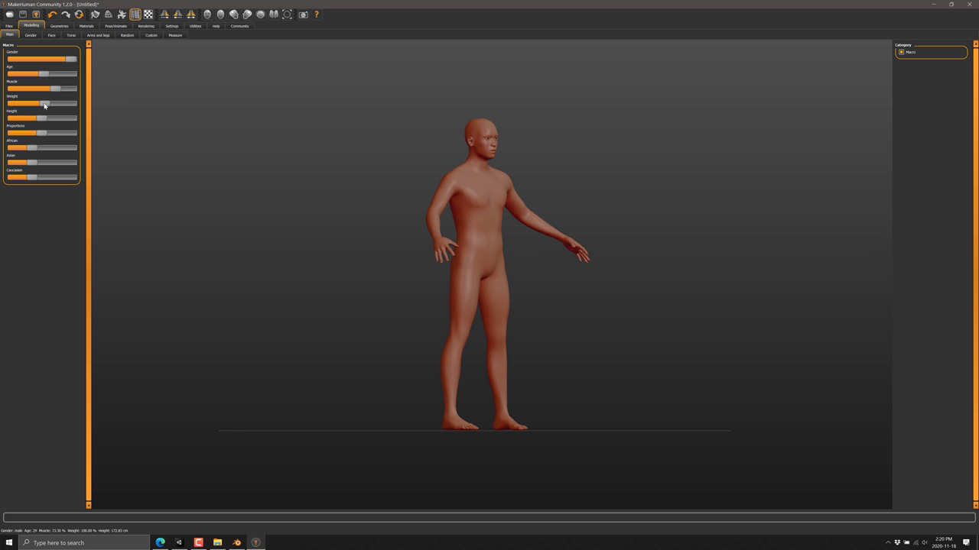
click(43, 117)
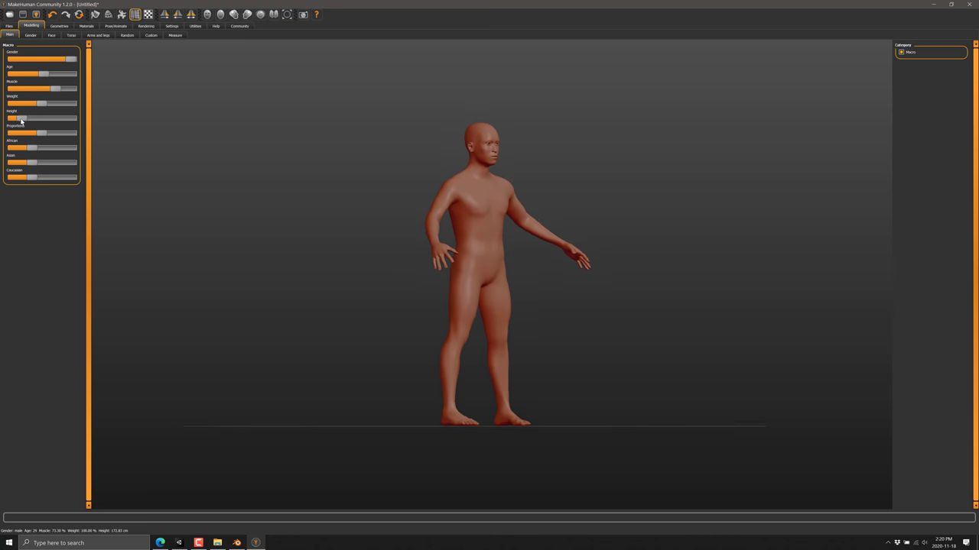
click(54, 132)
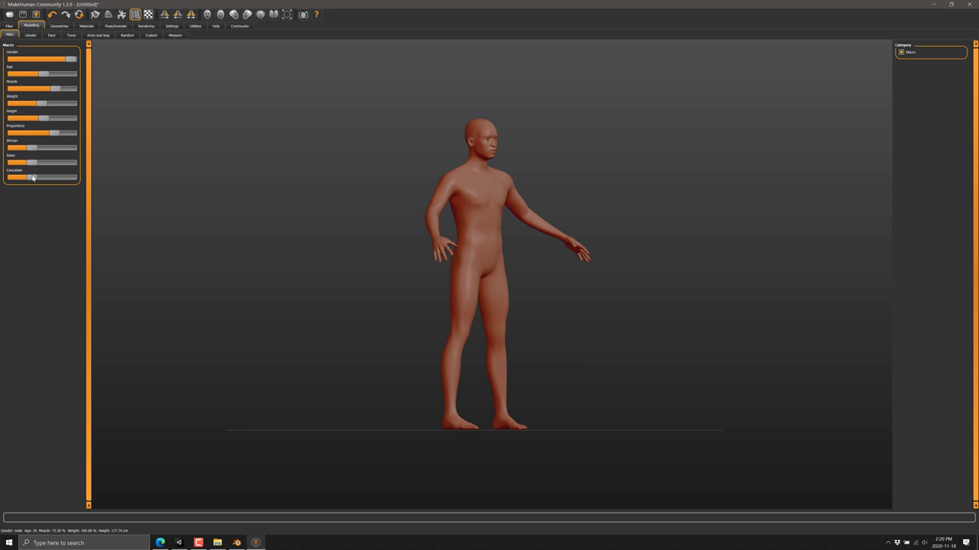
drag(36, 175, 68, 186)
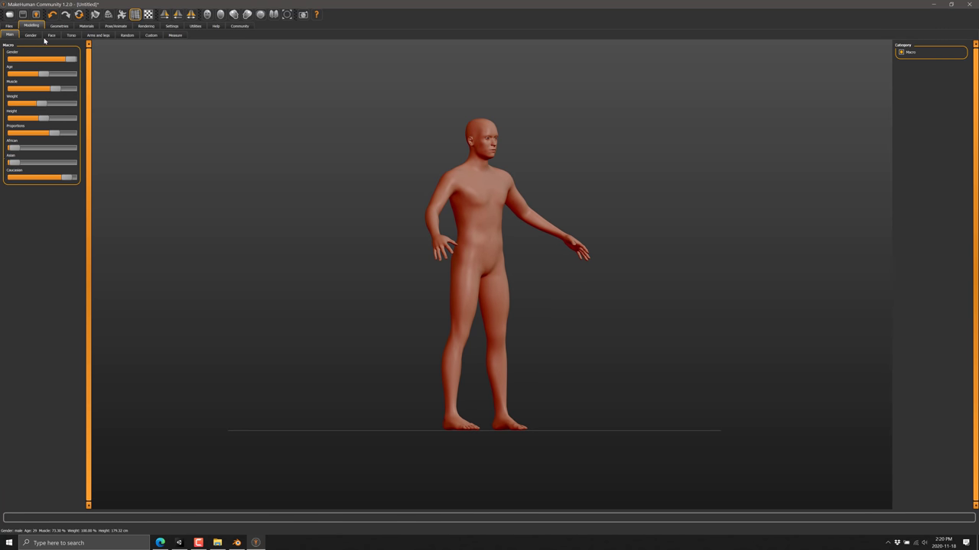
Raise the Face tab's head-shape Age and Head fat sliders.
click(30, 36)
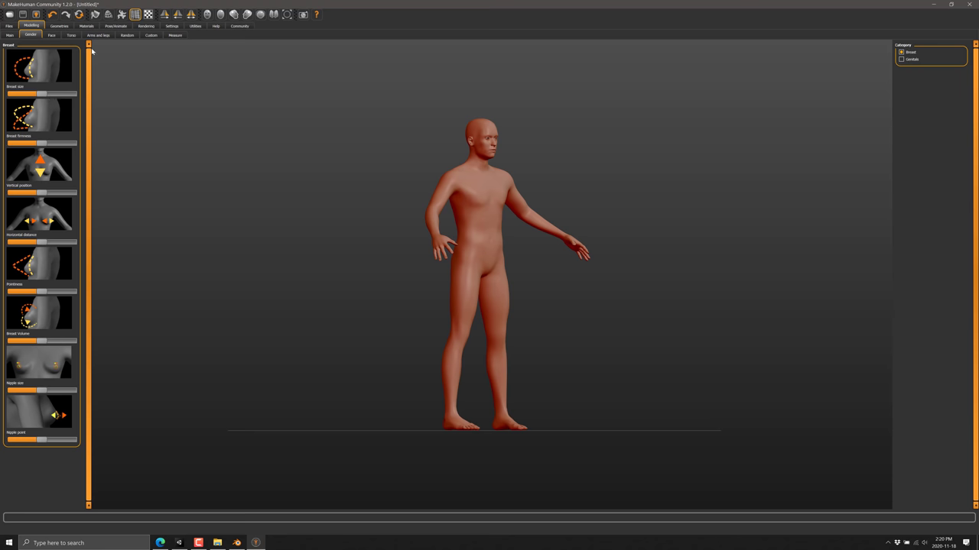
click(51, 35)
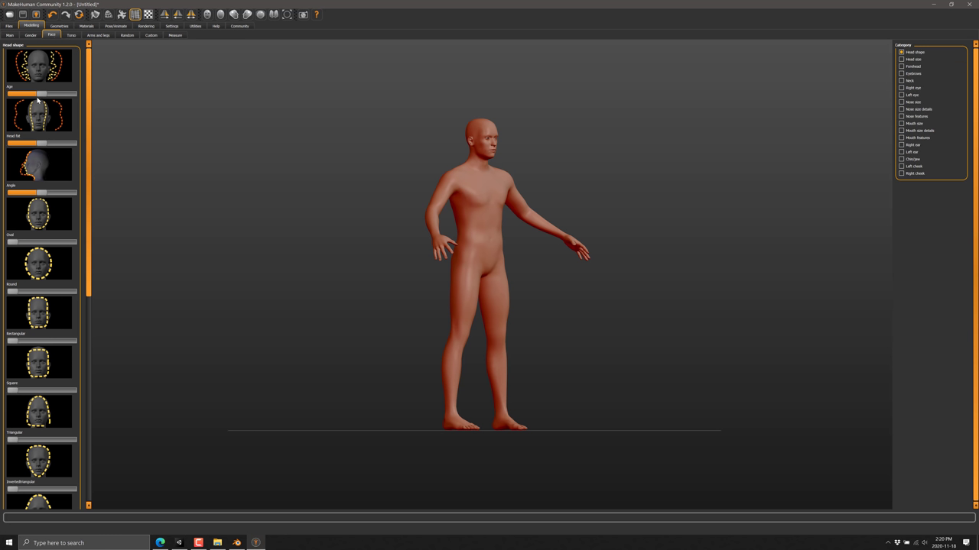
drag(39, 96, 55, 100)
drag(45, 145, 56, 147)
scroll(520, 175, down, 2)
scroll(518, 172, up, 6)
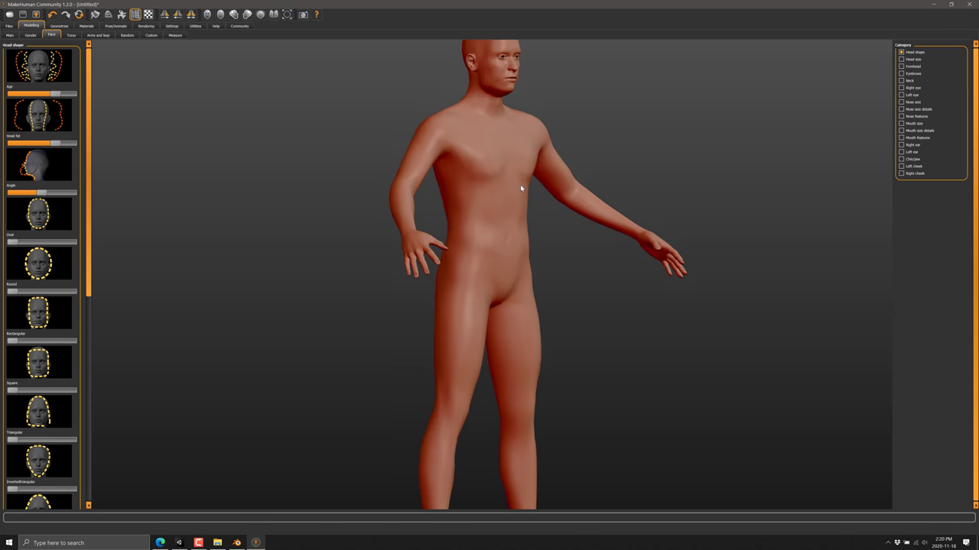
scroll(522, 203, down, 1)
scroll(578, 153, down, 2)
scroll(582, 159, up, 4)
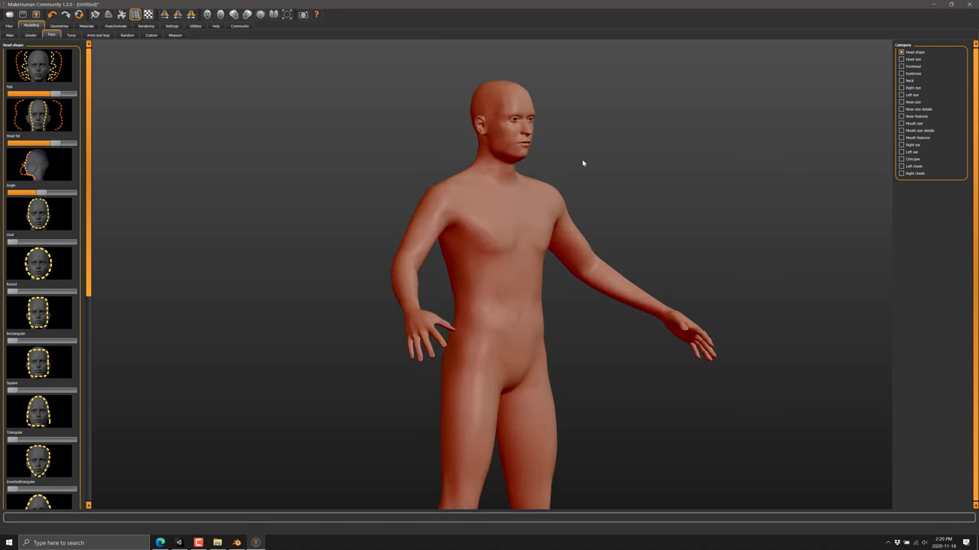
scroll(583, 170, down, 1)
scroll(583, 171, up, 2)
scroll(584, 170, down, 3)
scroll(583, 171, up, 3)
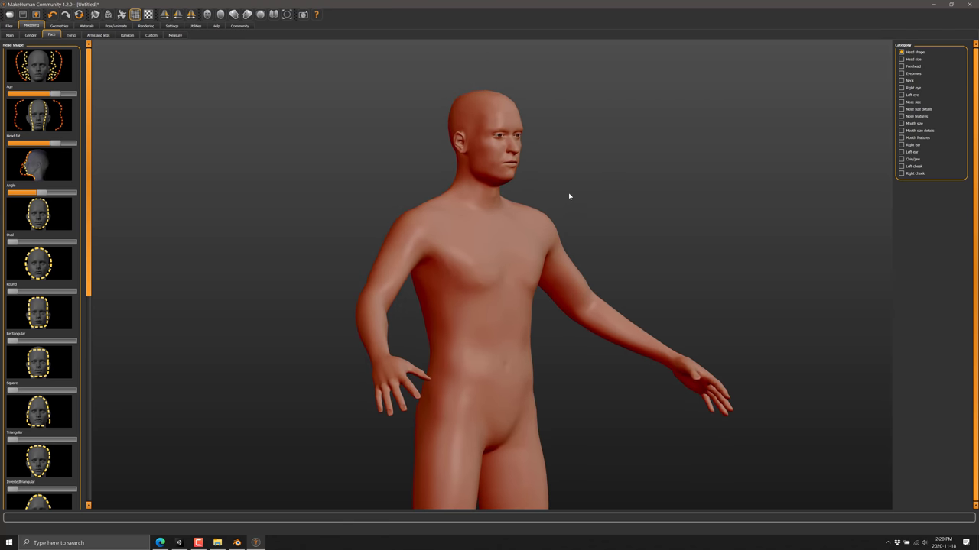
Switch the model display to a wireframe mesh.
click(112, 17)
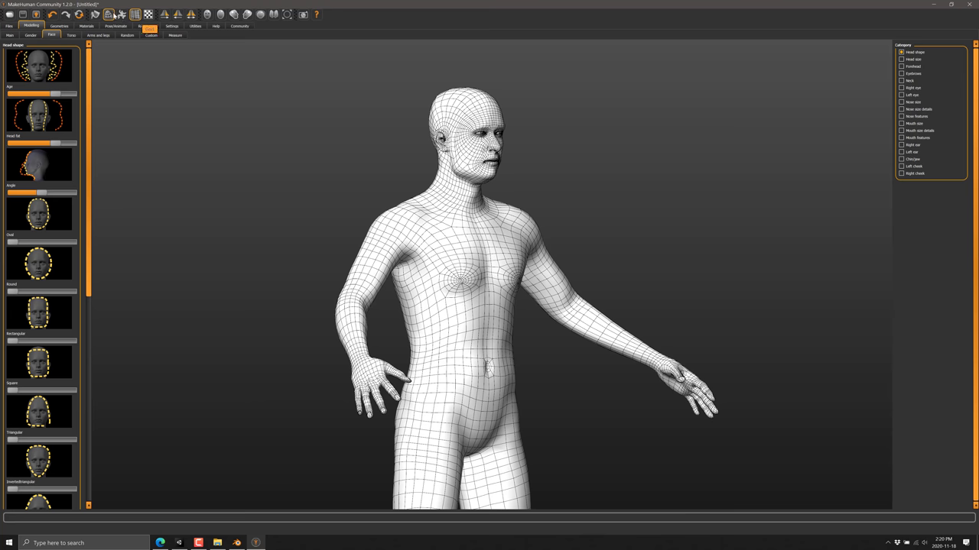
click(107, 13)
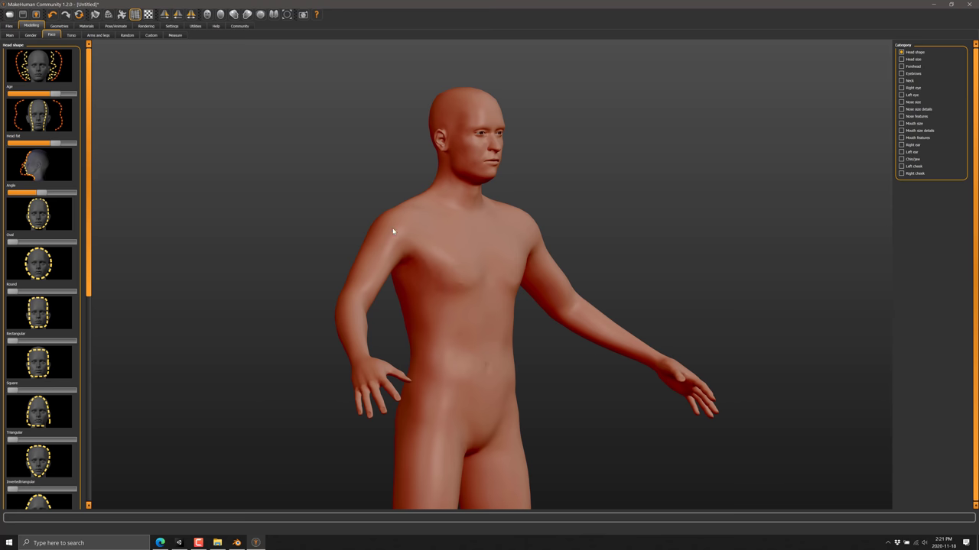
click(108, 14)
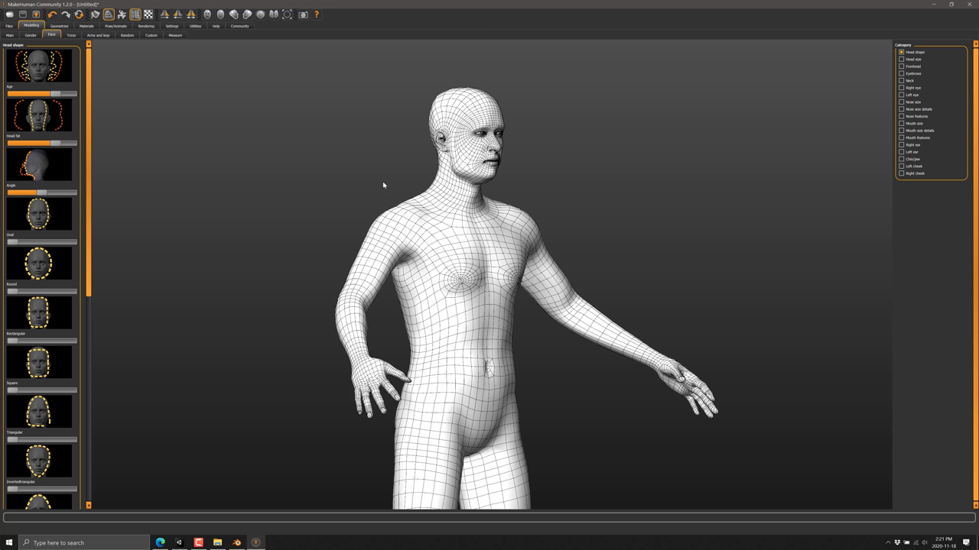
scroll(78, 203, down, 5)
scroll(73, 229, up, 5)
Nudge a torso slider, then thicken and lengthen the fingers and rescale both hands.
click(71, 35)
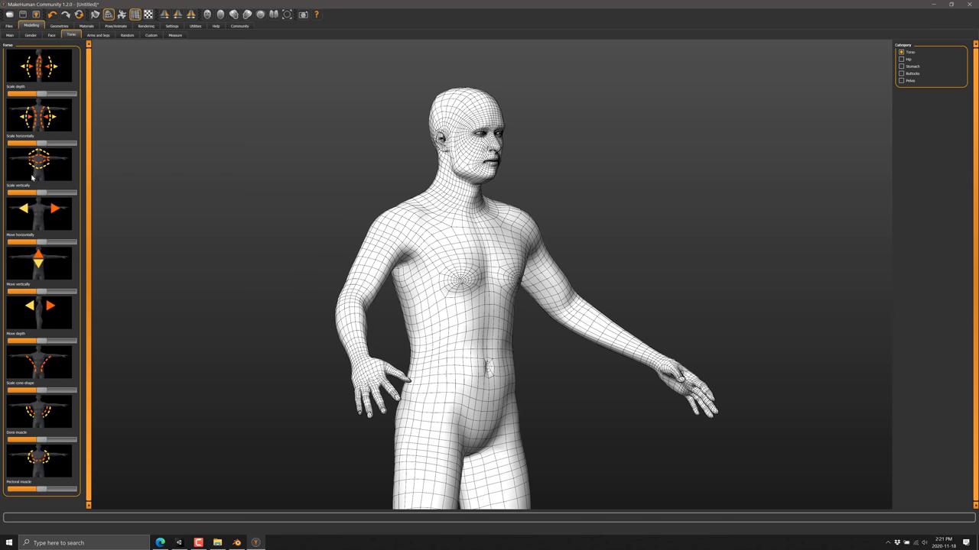
mouse_move(43, 341)
mouse_down()
mouse_move(54, 344)
mouse_move(27, 353)
mouse_move(65, 344)
mouse_move(48, 351)
mouse_up()
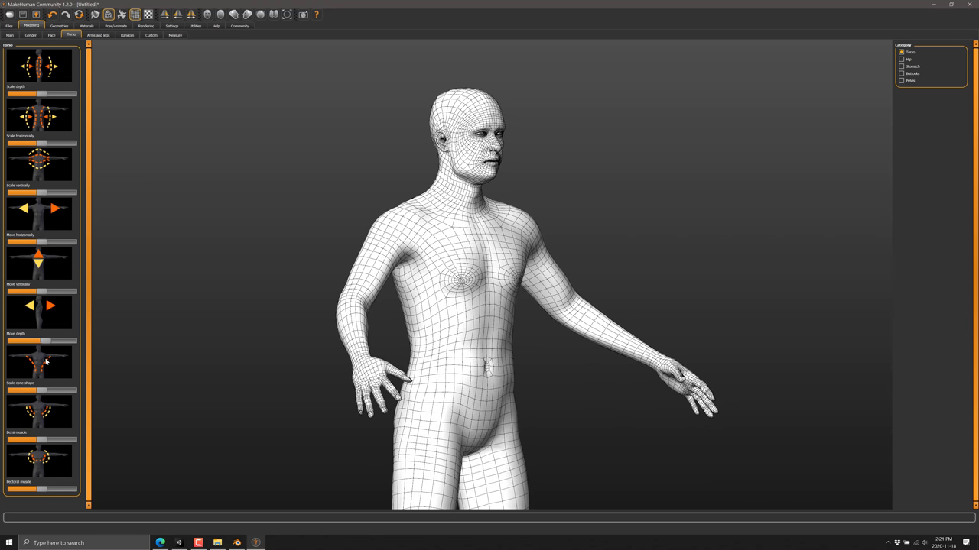
click(97, 35)
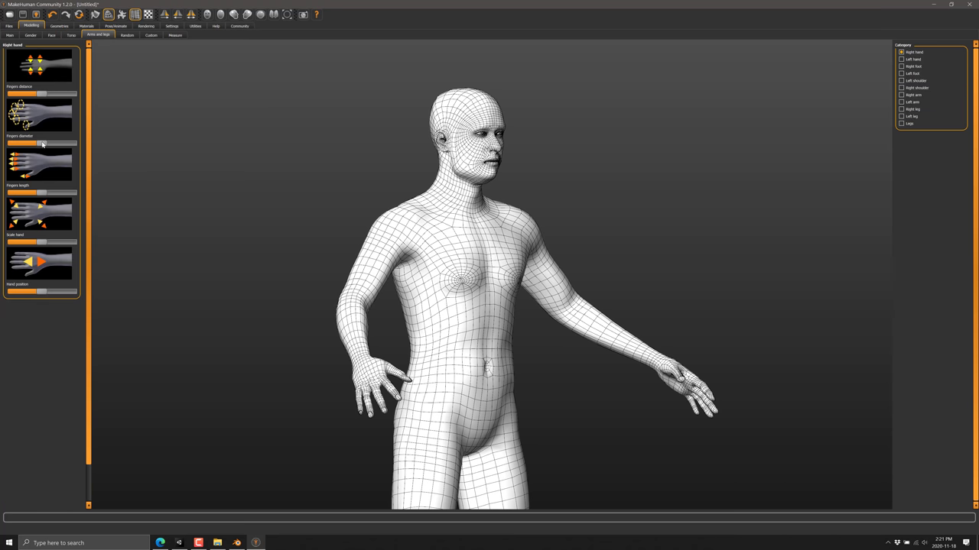
drag(40, 143, 49, 144)
drag(42, 191, 67, 192)
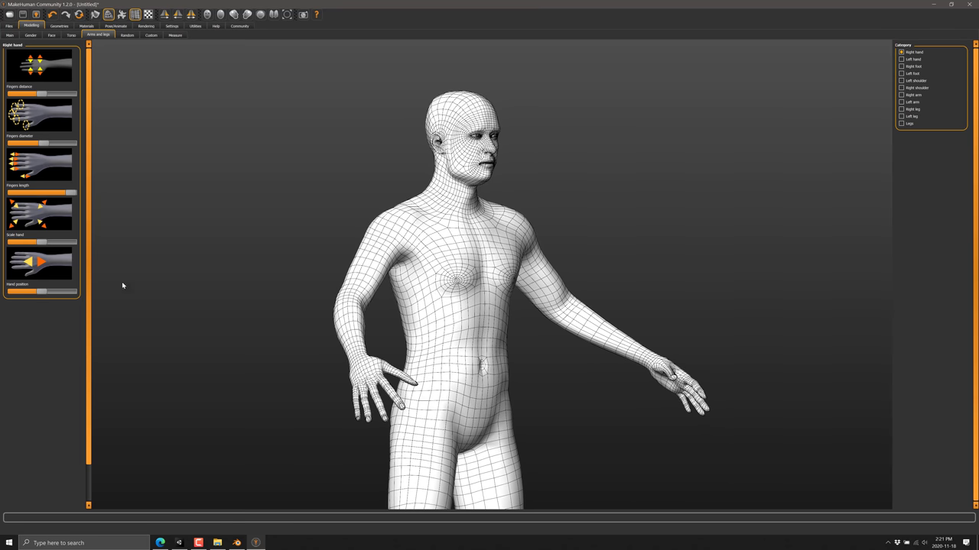
drag(41, 243, 8, 243)
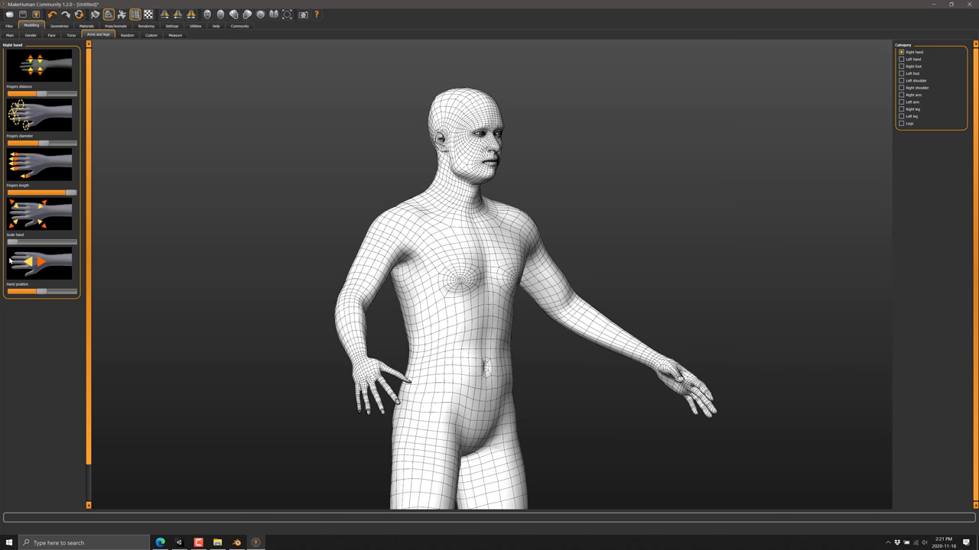
Look over the Custom targets, then bring up the Measure page with body statistics.
click(149, 36)
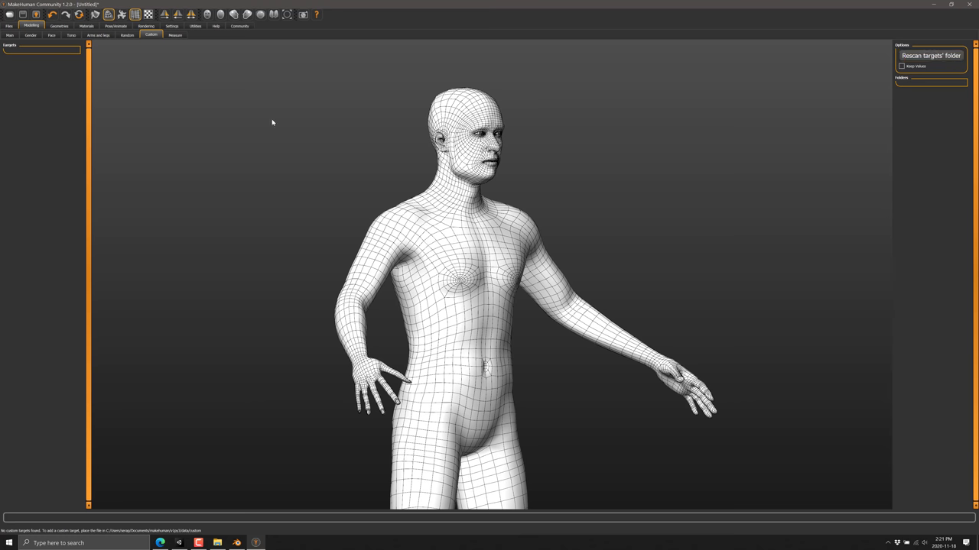
drag(598, 309, 584, 304)
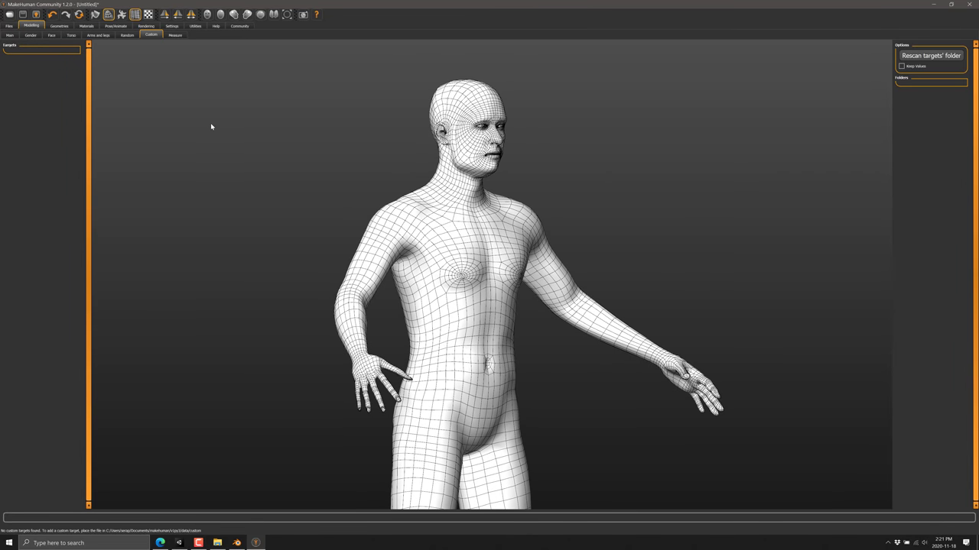
click(179, 36)
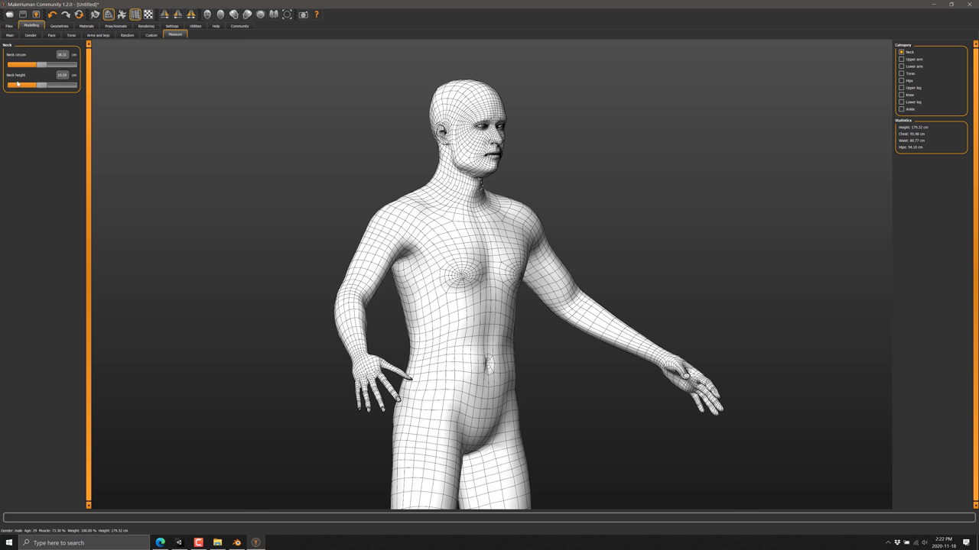
Try Male casualsuit01 and Female sportsuit01, then dress the textured character in Male elegantsuit01.
click(61, 26)
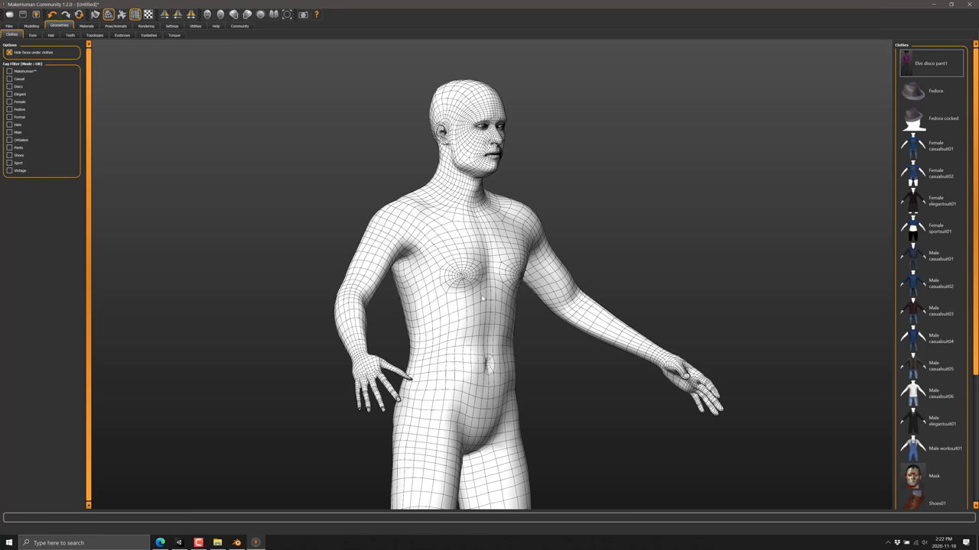
click(934, 258)
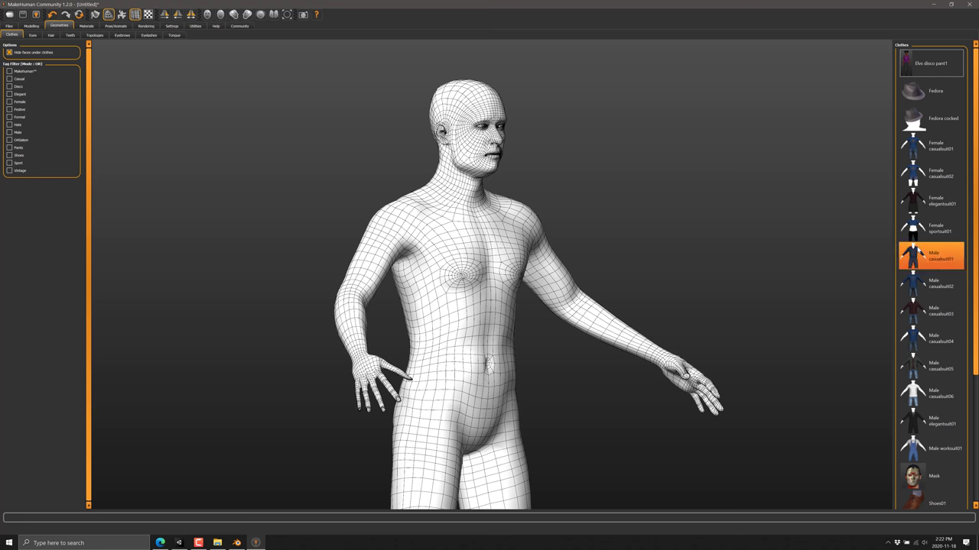
click(933, 239)
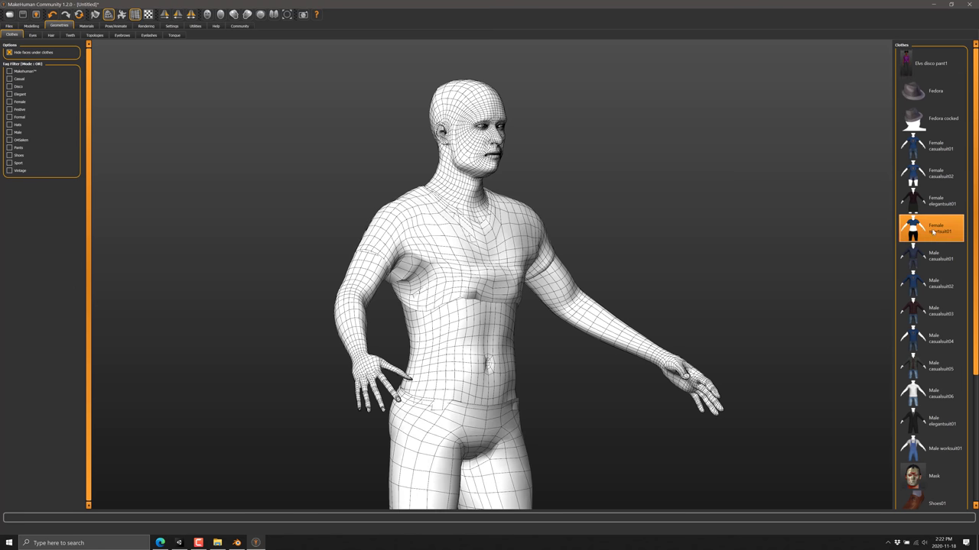
click(106, 14)
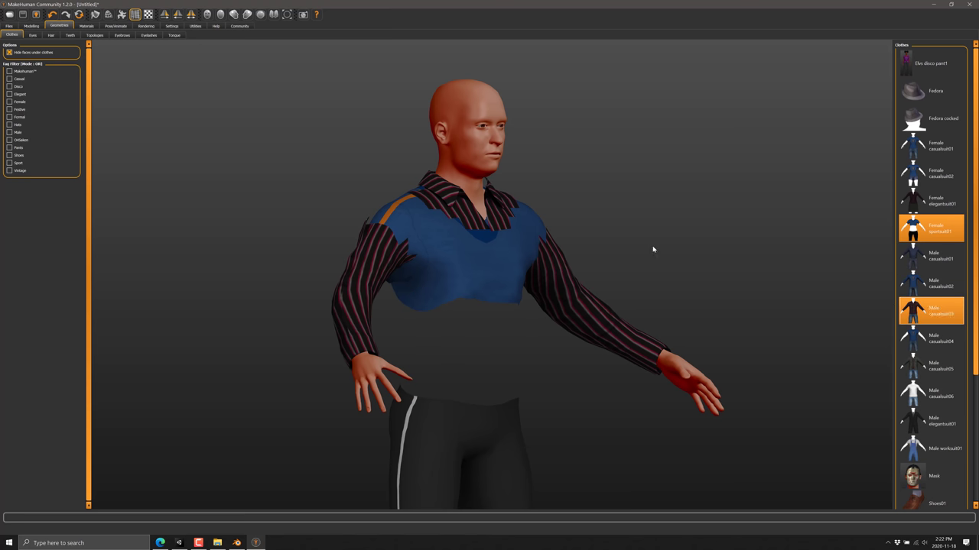
click(934, 228)
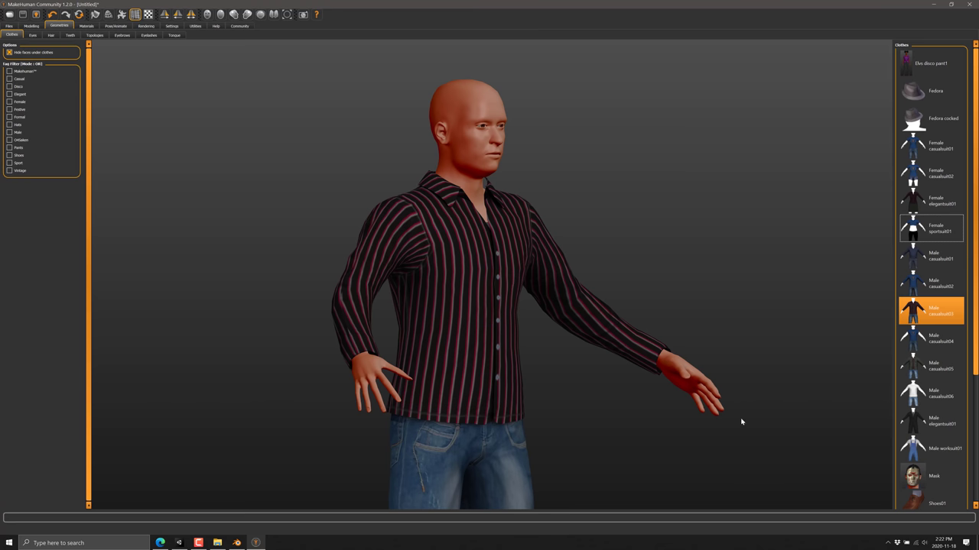
click(931, 420)
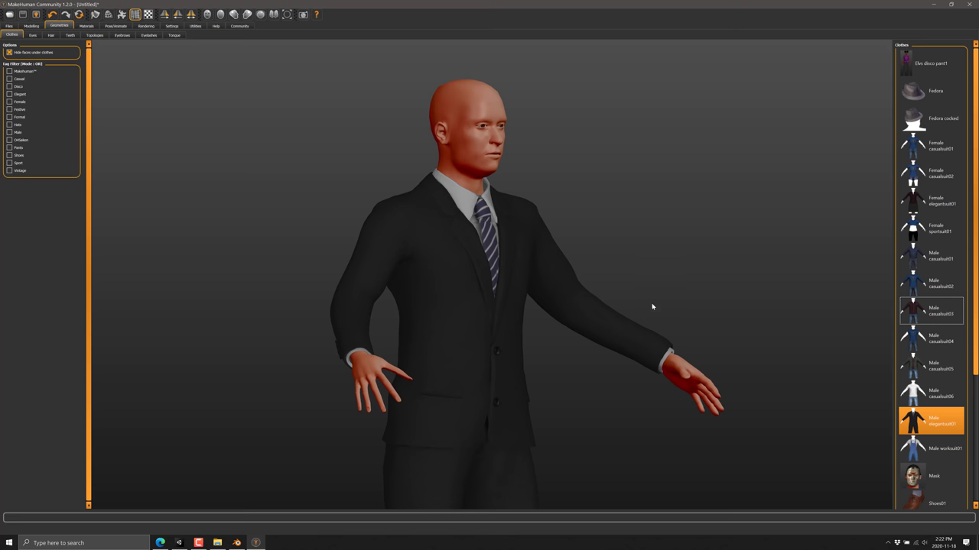
Remove the Mask and fit black Shoes03 instead of the brown Shoes01.
click(914, 479)
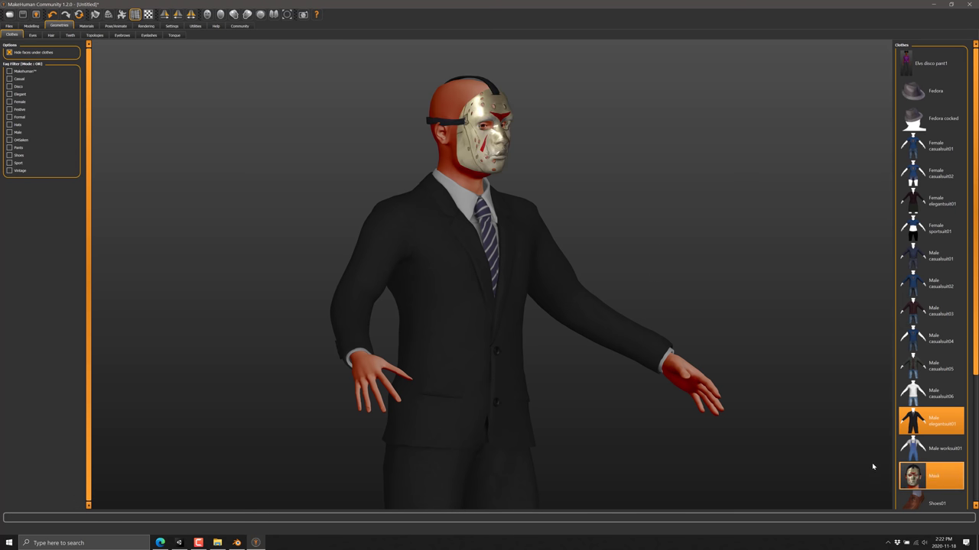
click(929, 475)
scroll(730, 386, up, 1)
right_drag(726, 393, 717, 242)
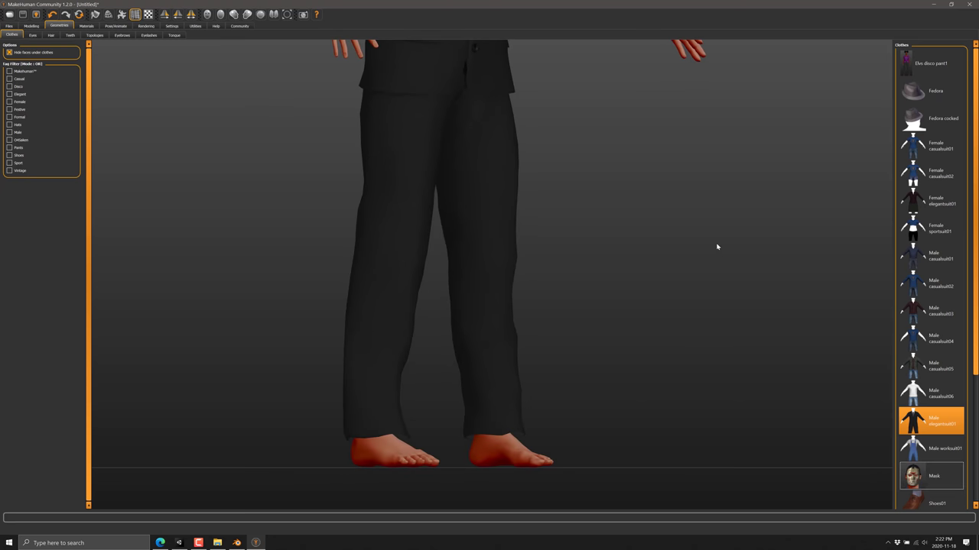
click(921, 501)
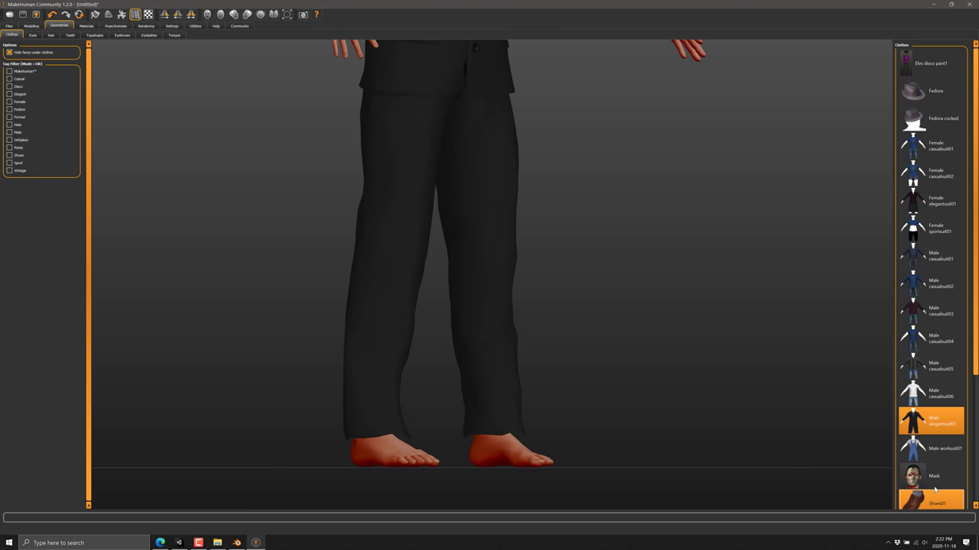
click(977, 396)
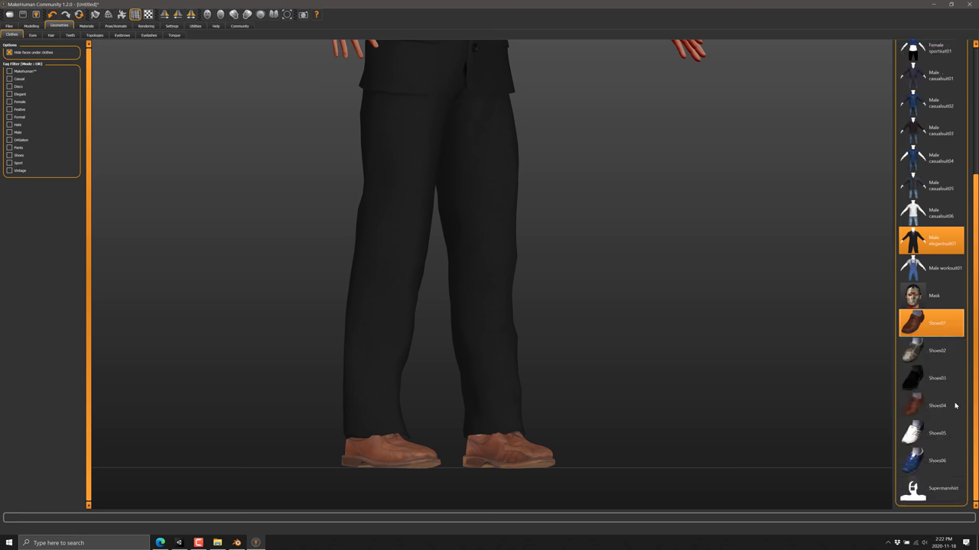
click(932, 377)
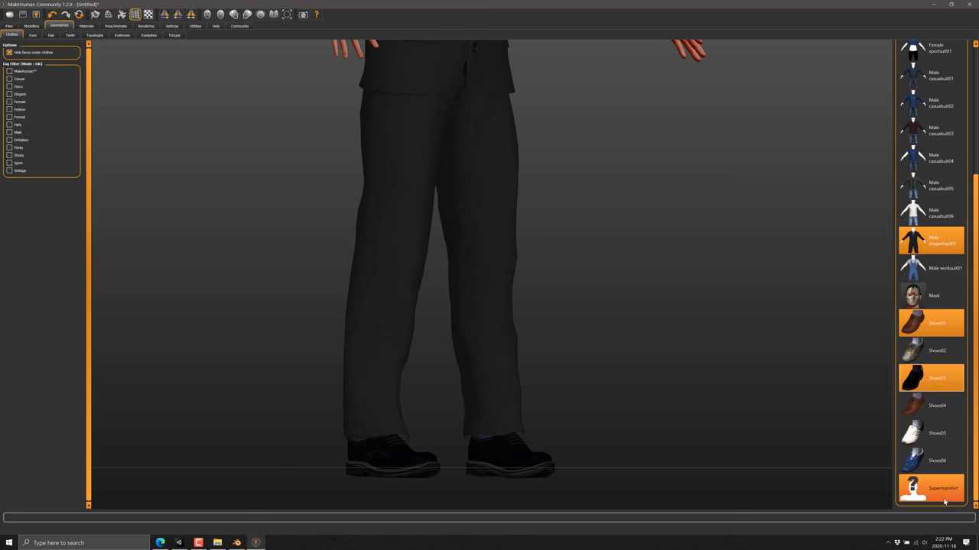
Try Elvis disco pant1 and the Fedora, removing both, then check the eye models.
scroll(948, 252, up, 3)
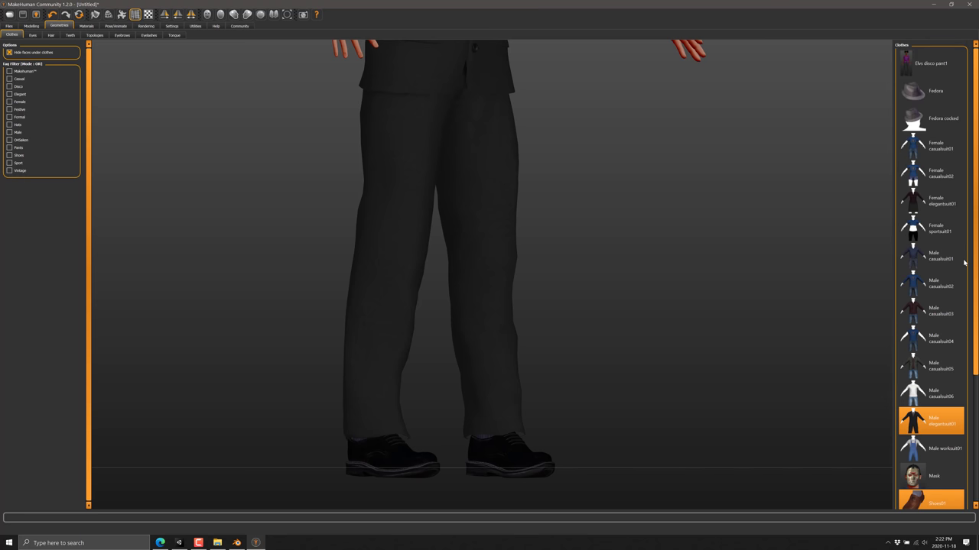
click(944, 65)
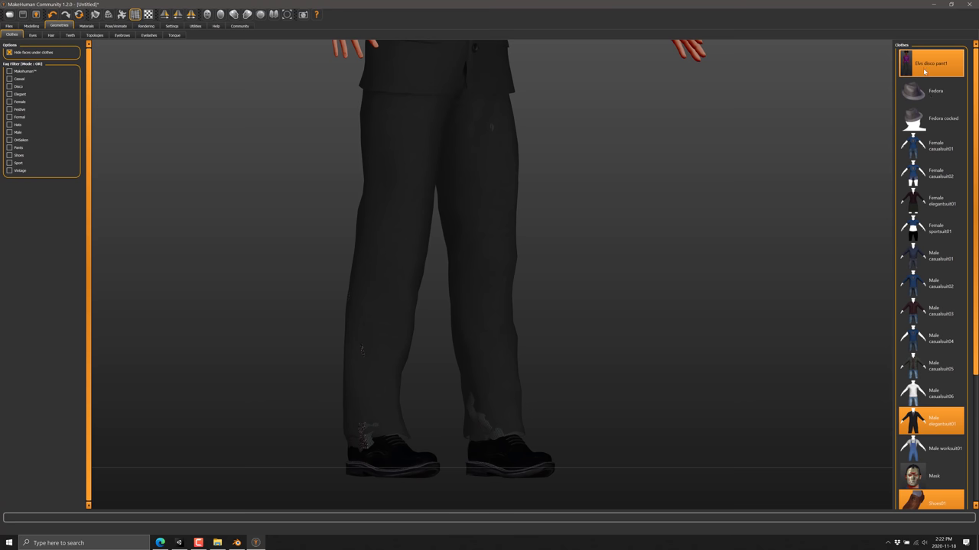
click(934, 75)
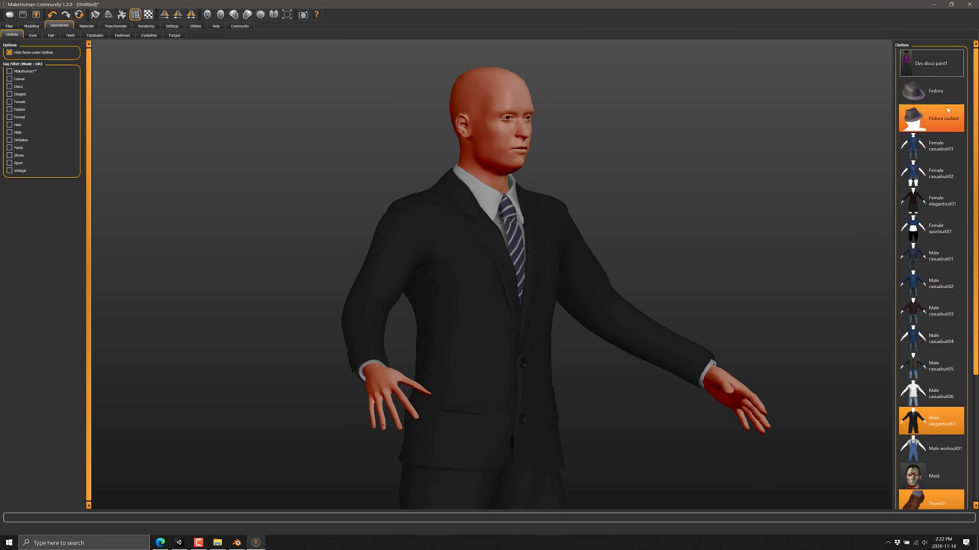
click(943, 95)
click(942, 95)
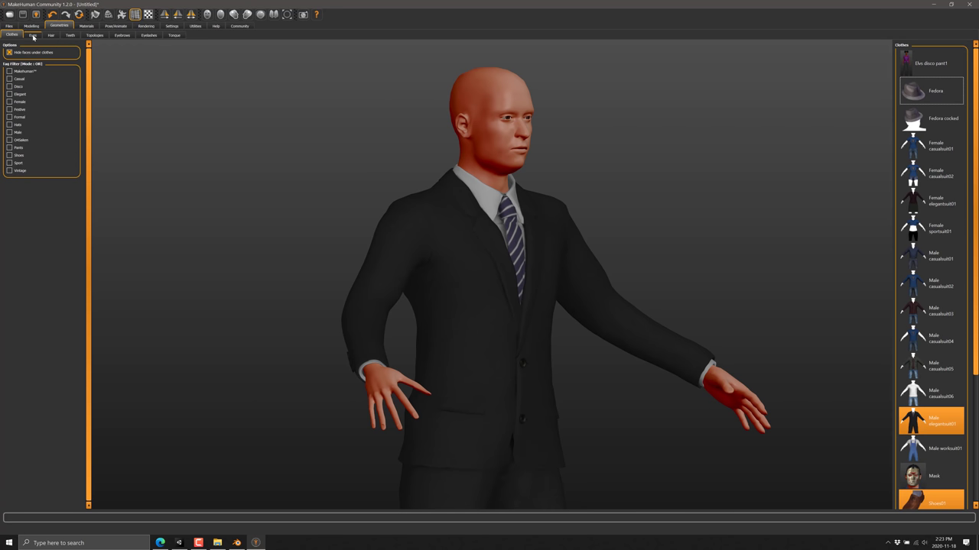
click(33, 35)
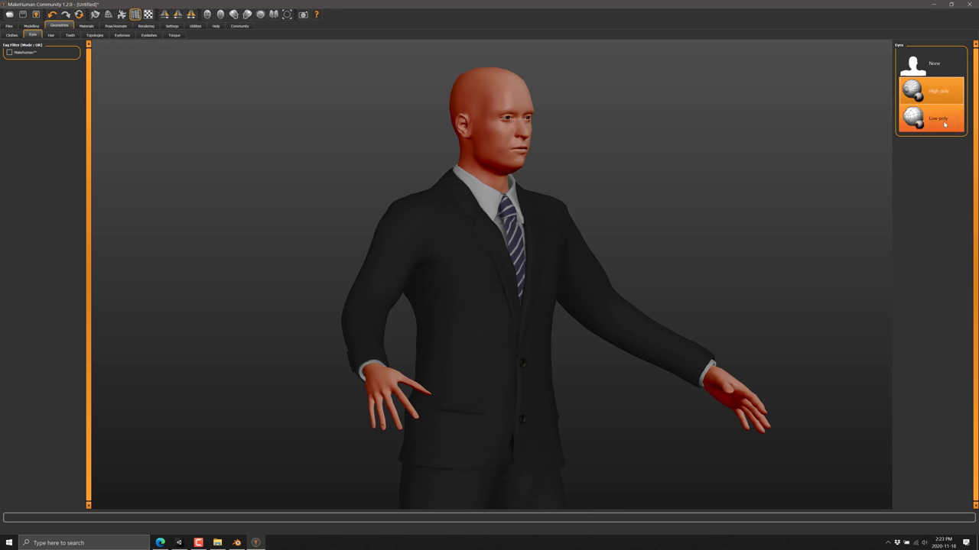
click(51, 35)
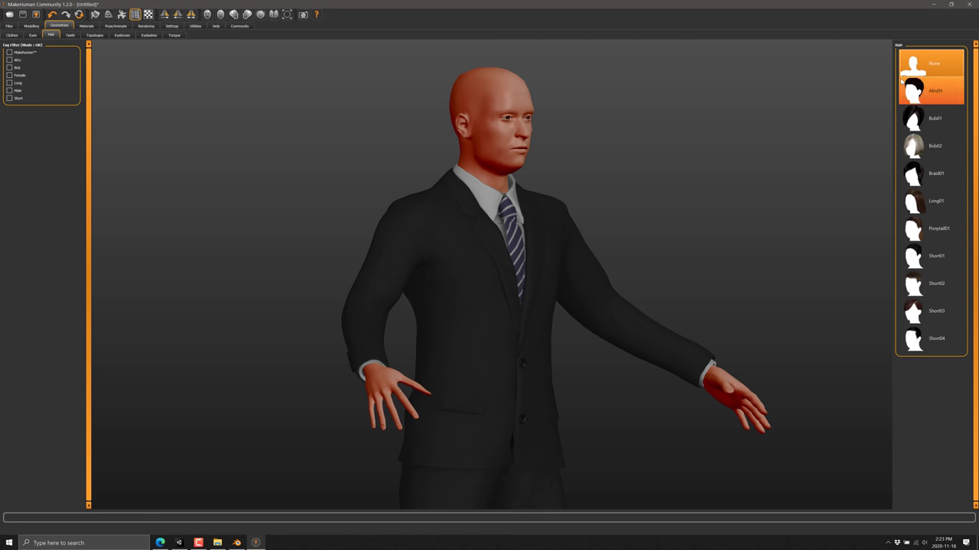
Compare Braid01, Bob02 and Short03 hair, settle on Short02, and reset to front view.
click(932, 283)
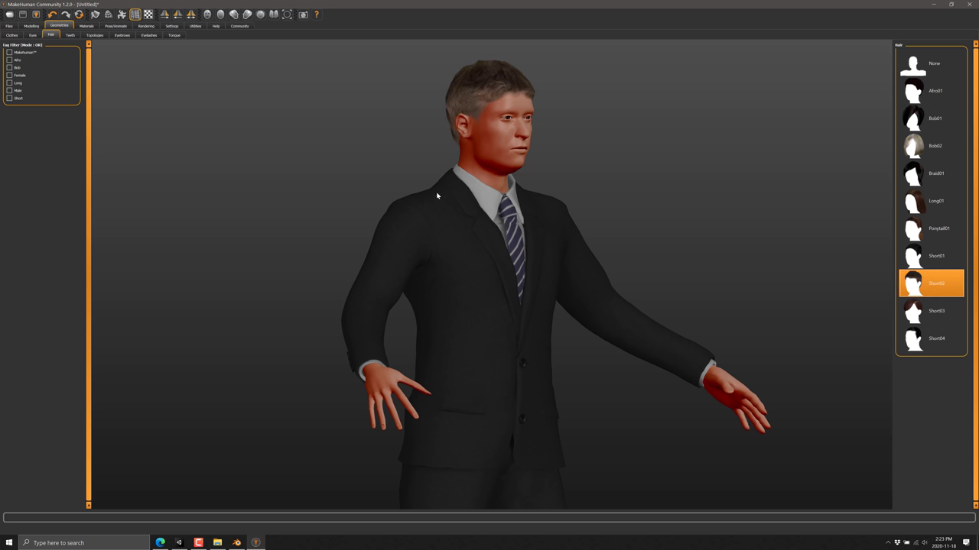
click(922, 174)
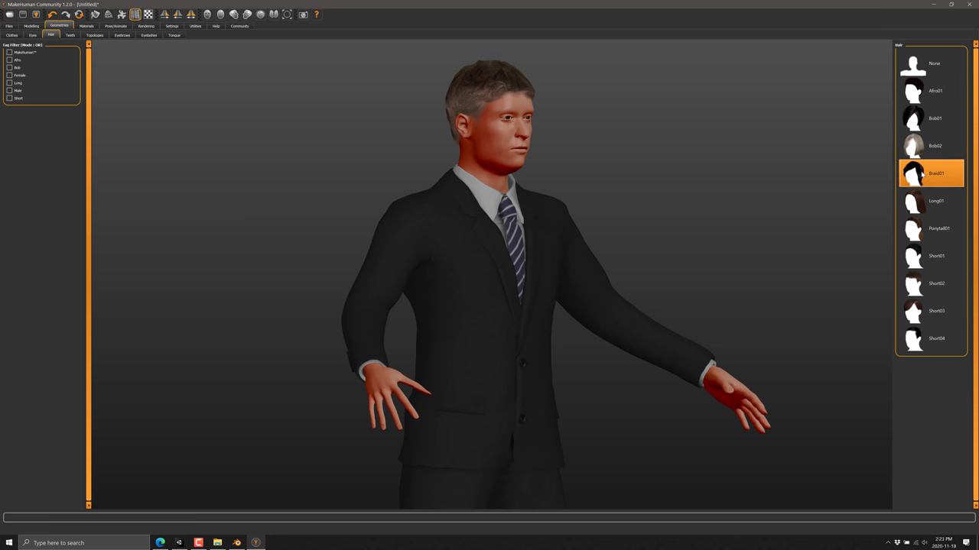
click(922, 147)
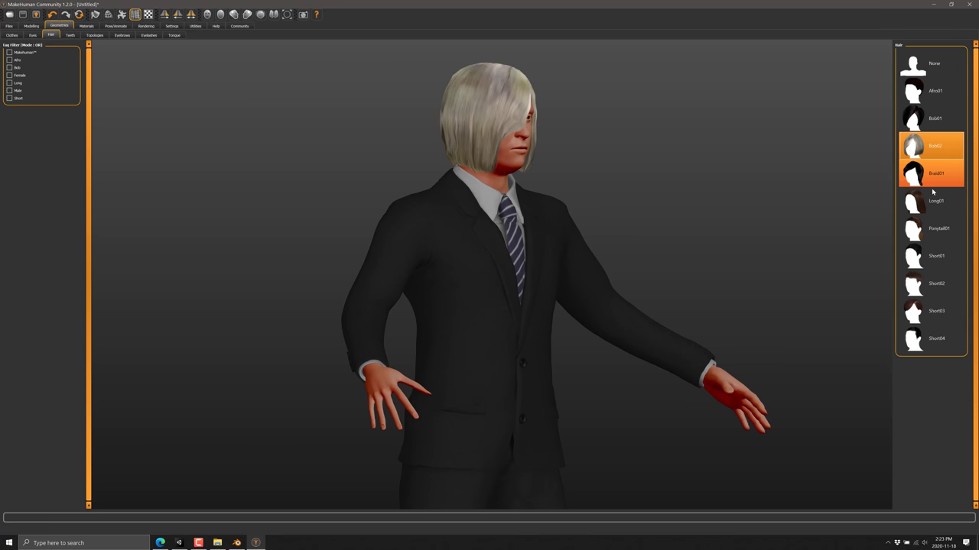
drag(693, 226, 639, 224)
click(930, 306)
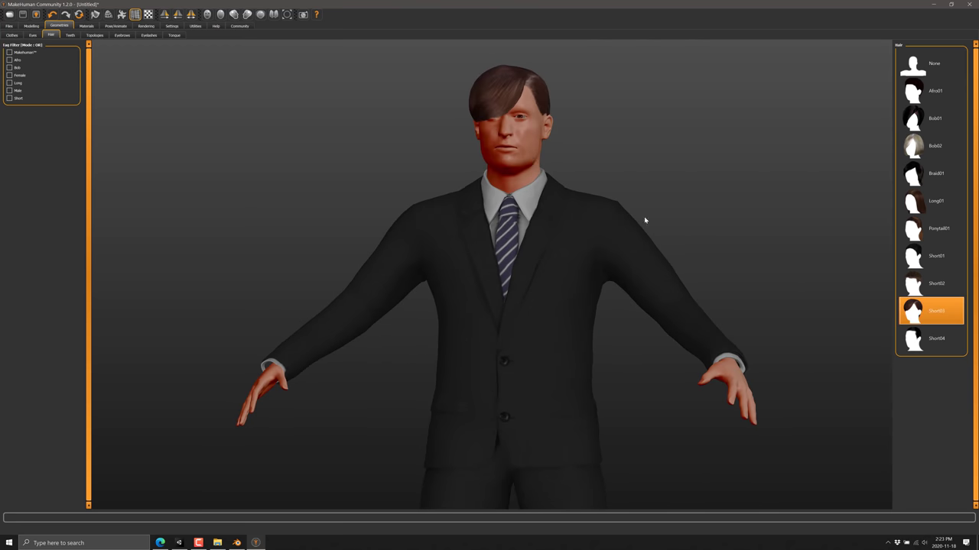
click(920, 284)
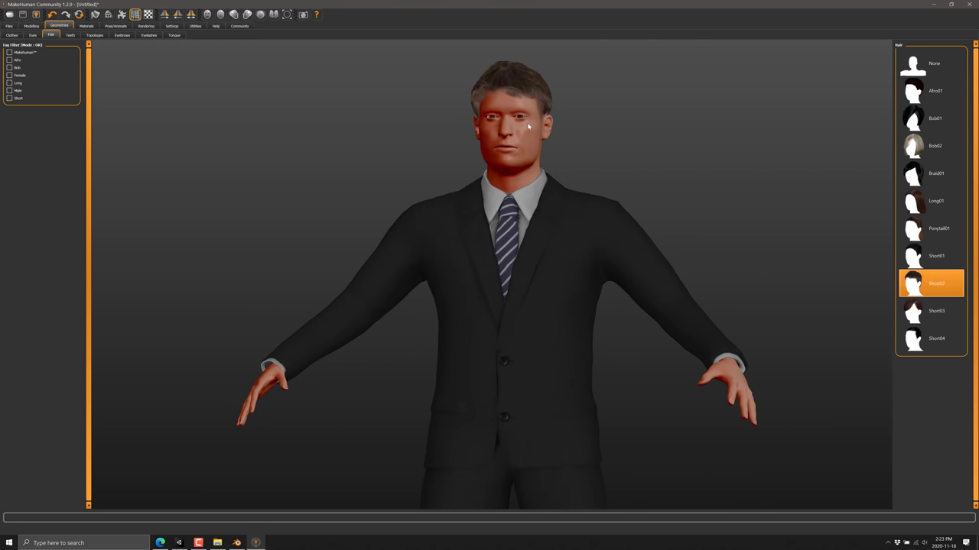
drag(575, 246, 490, 262)
key(1)
scroll(476, 314, up, 1)
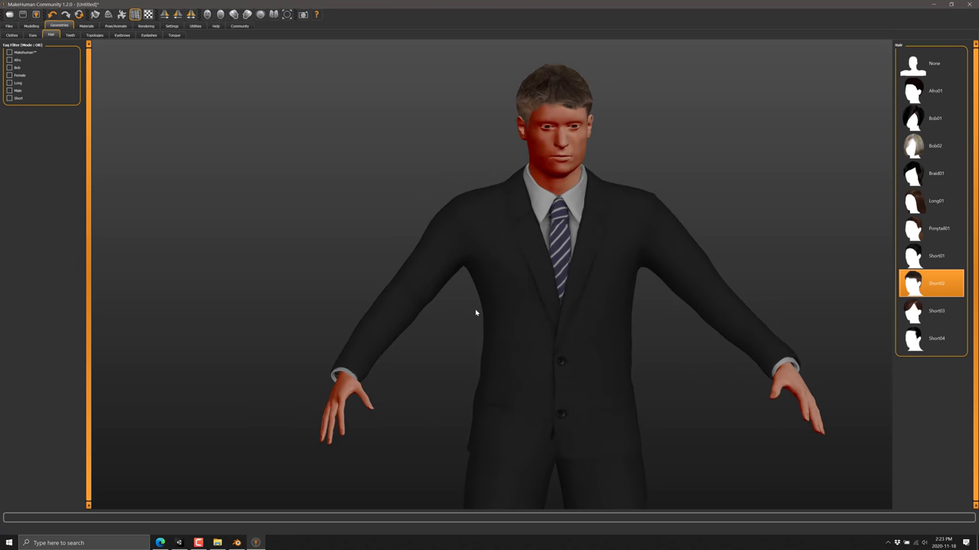
scroll(474, 309, up, 3)
click(70, 36)
Choose Teeth shape01 and try the Male1591 topology before reverting to None.
click(921, 118)
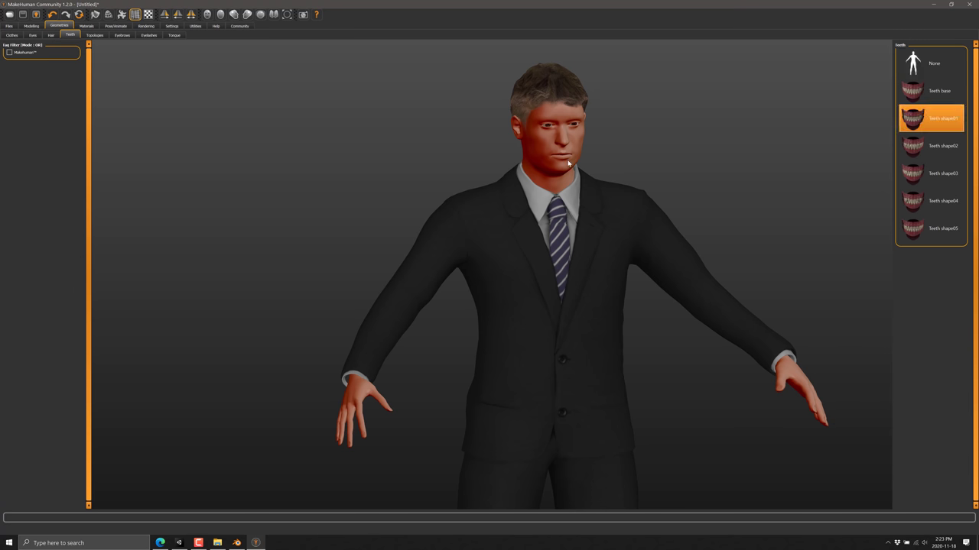
click(94, 36)
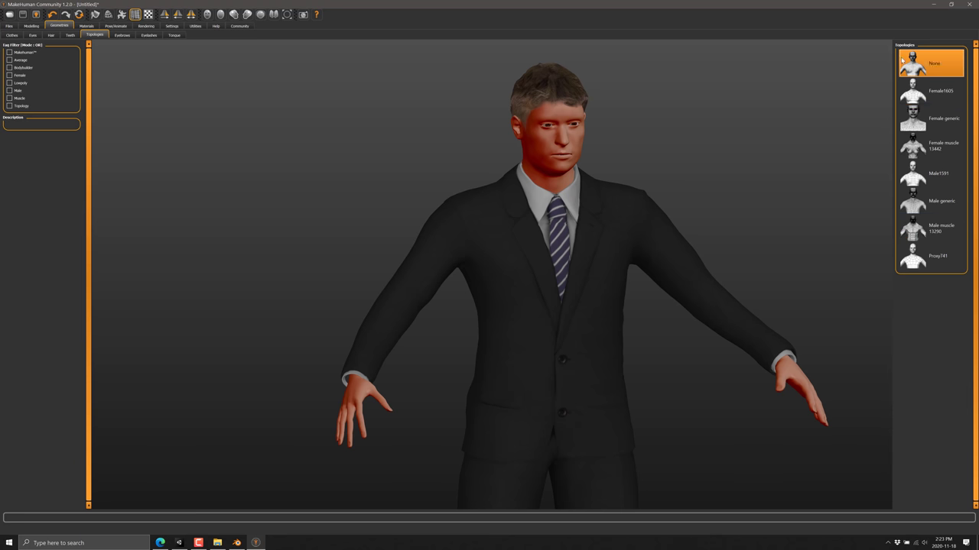
click(937, 173)
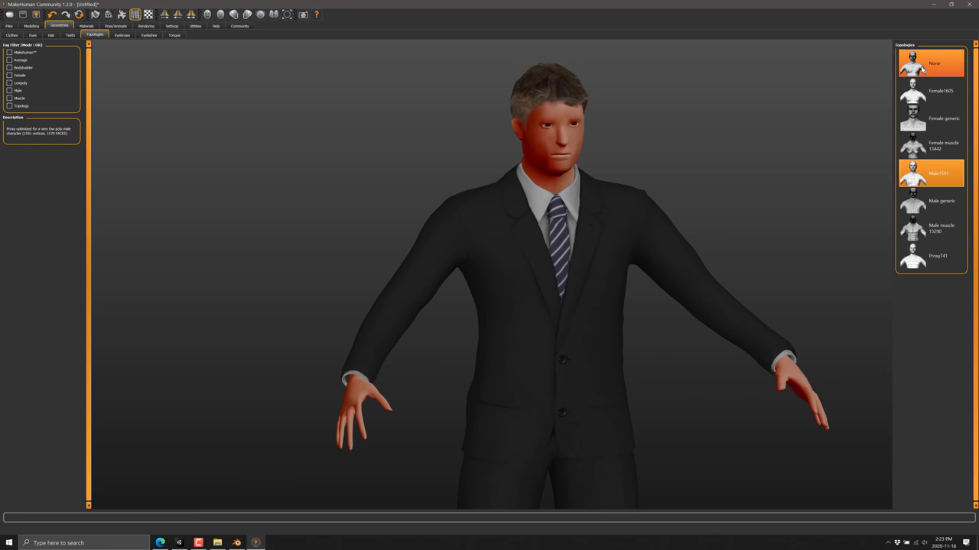
click(931, 63)
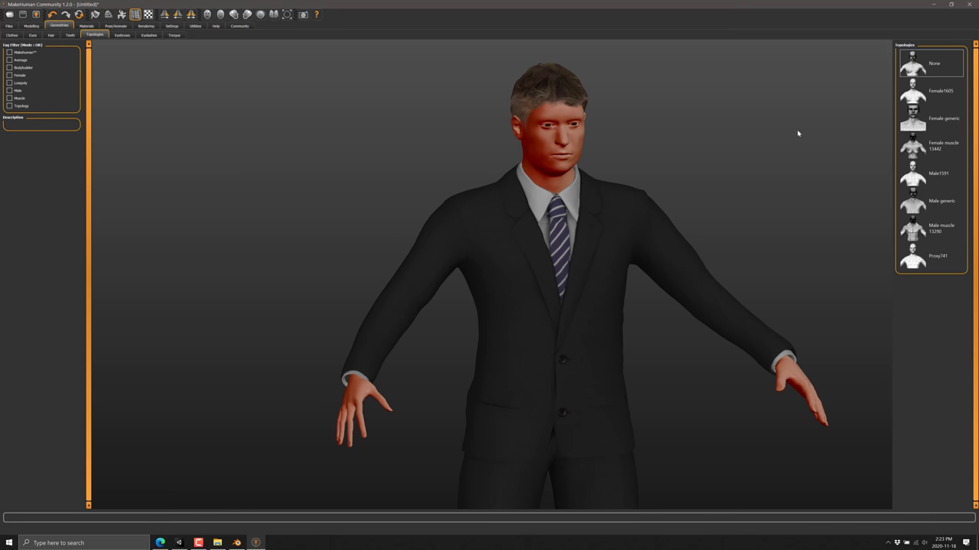
Check the eyebrow choices and apply Eyelashes02 to the character.
click(123, 35)
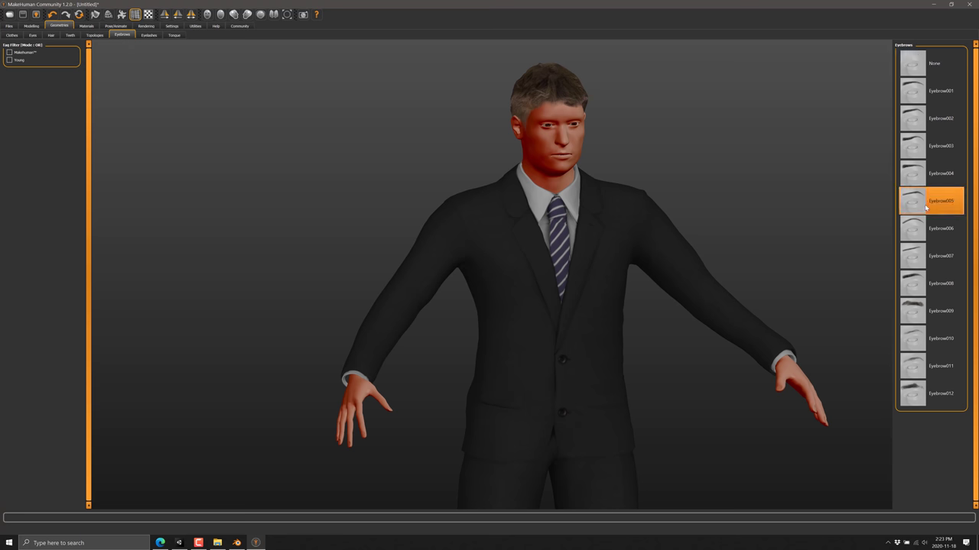
click(149, 35)
click(918, 119)
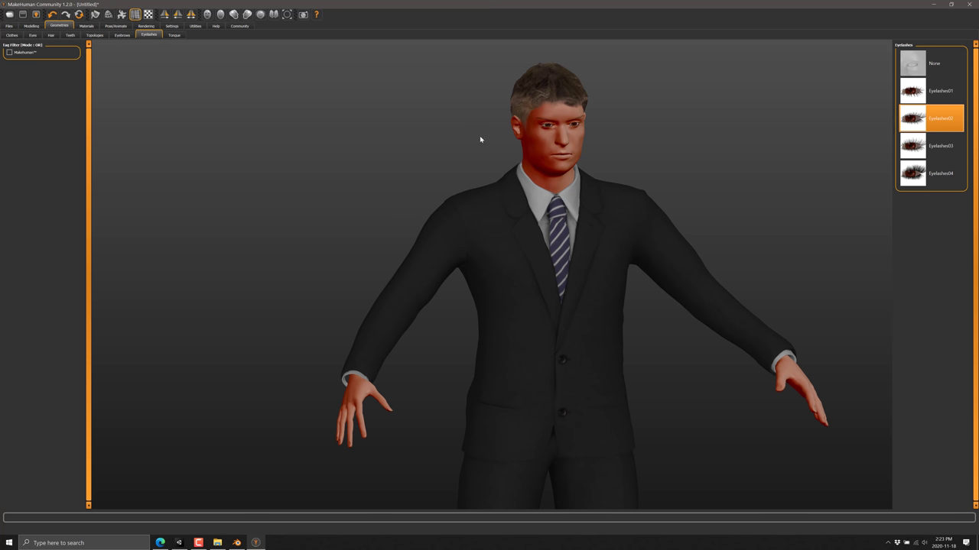
click(174, 35)
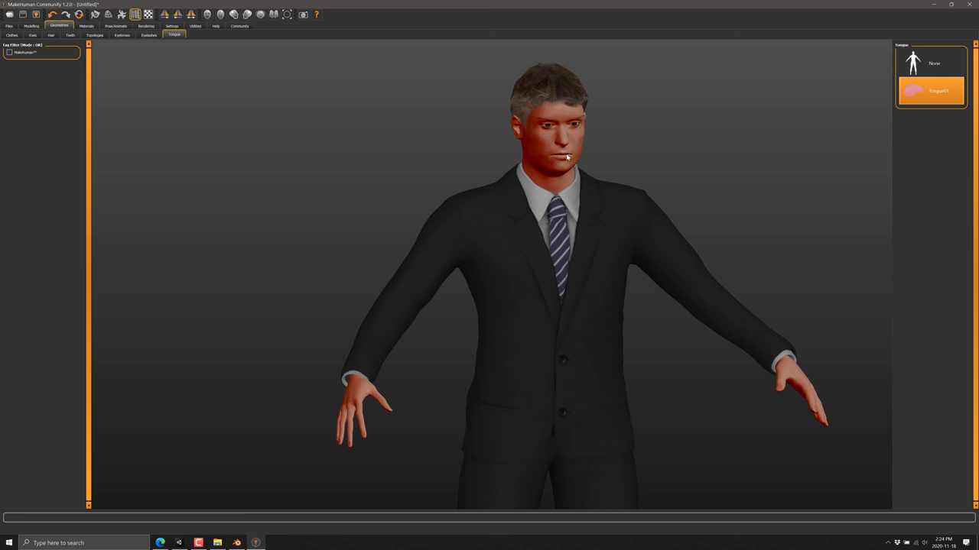
Cycle through Toon01, Old asian/african and Young asian/caucasian skins, ending on Young caucasian male2.
click(87, 26)
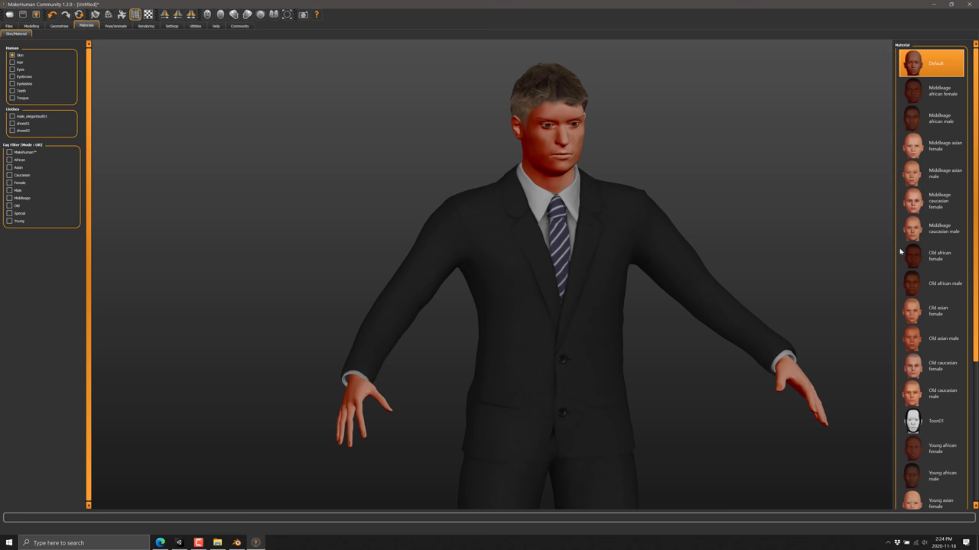
scroll(976, 365, down, 3)
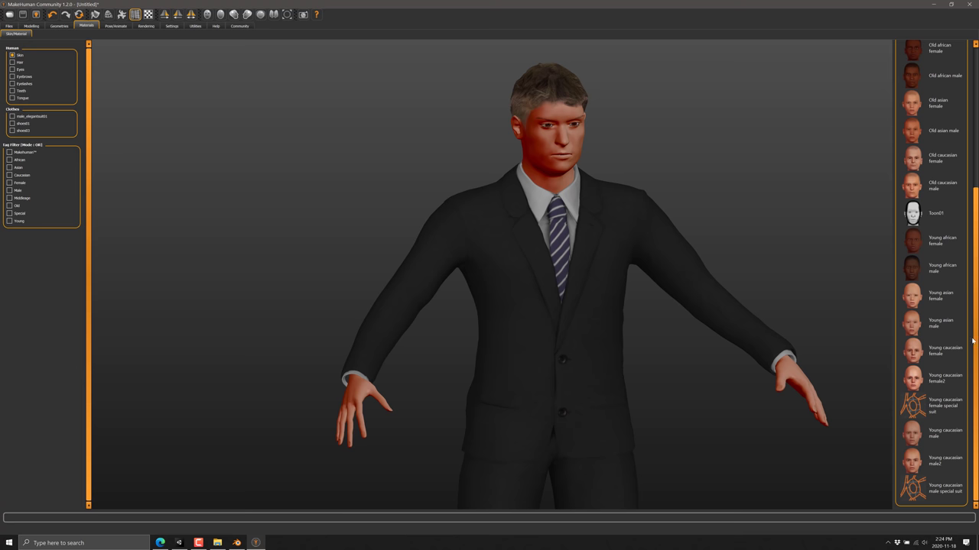
click(929, 214)
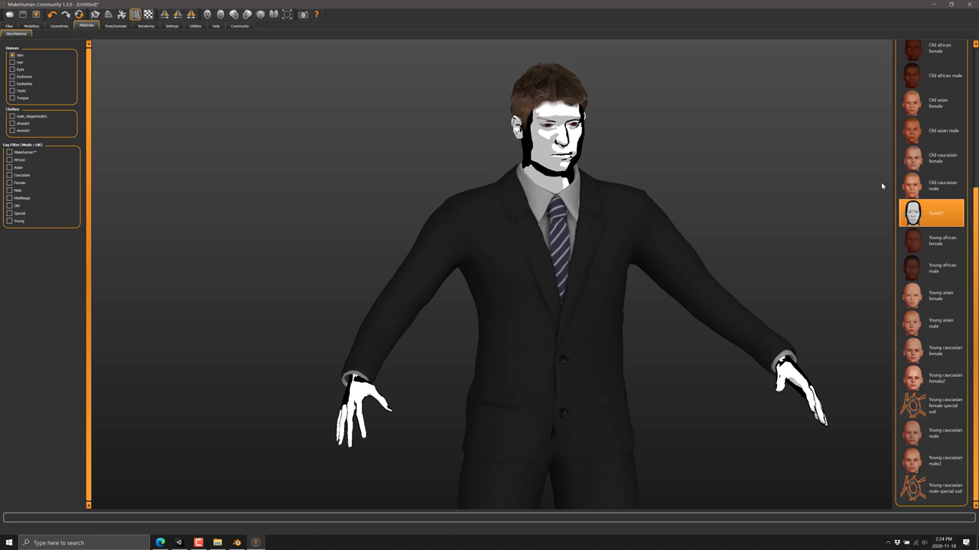
click(929, 131)
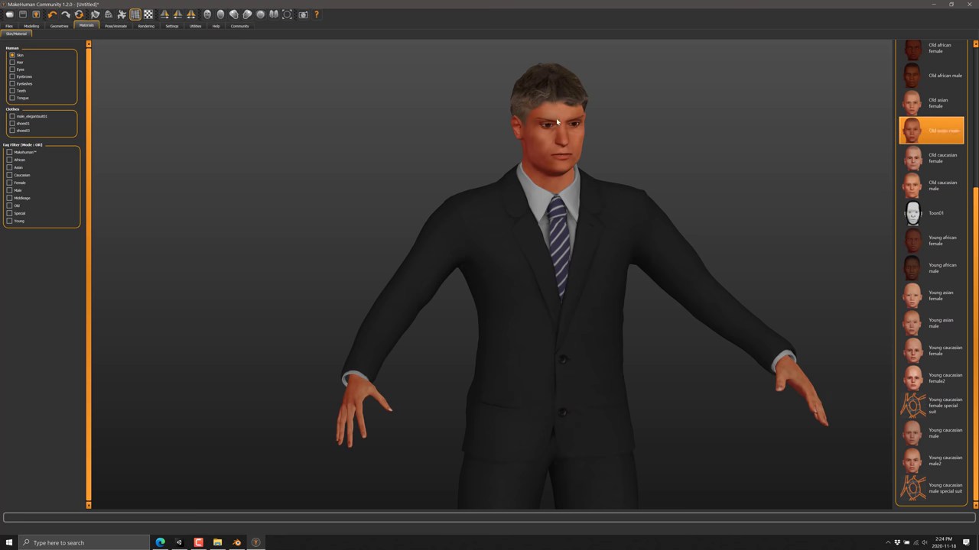
click(933, 103)
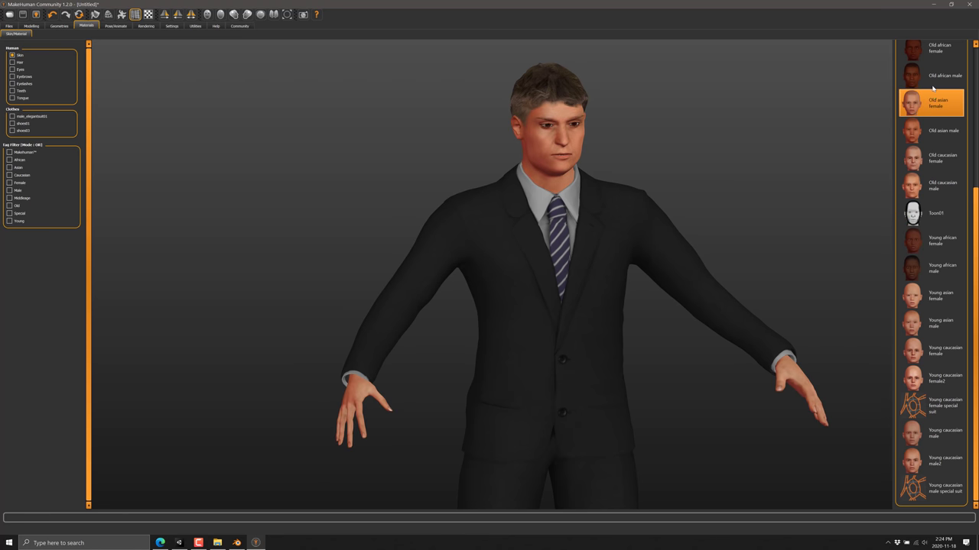
click(931, 72)
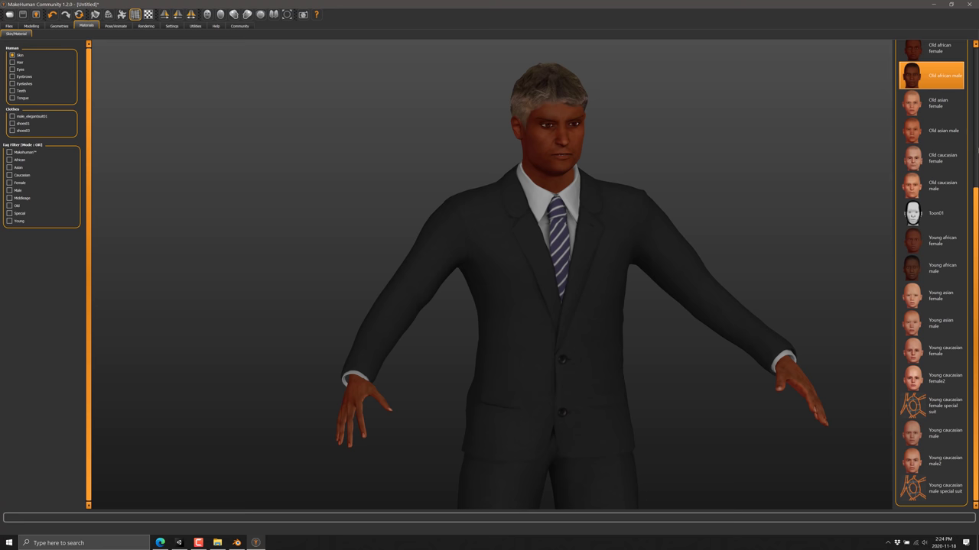
click(950, 325)
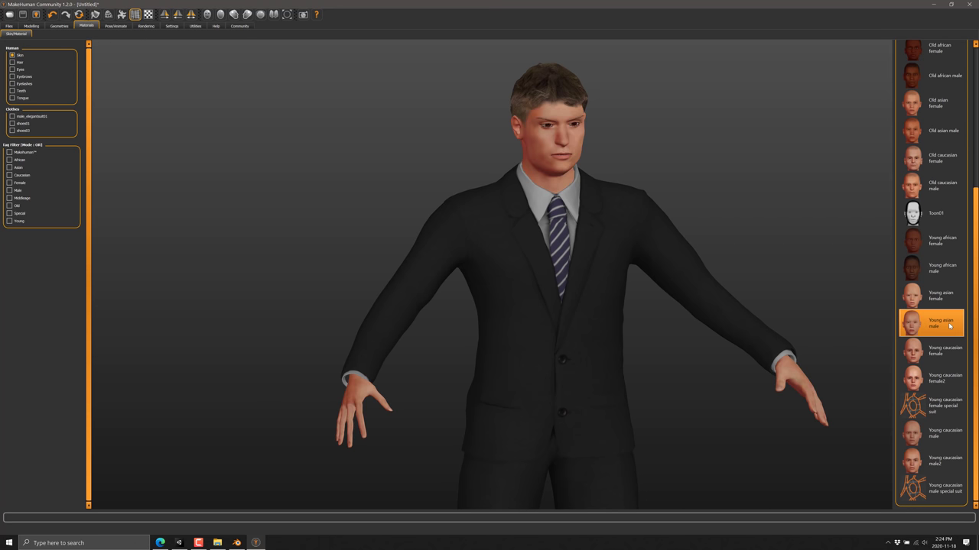
click(937, 354)
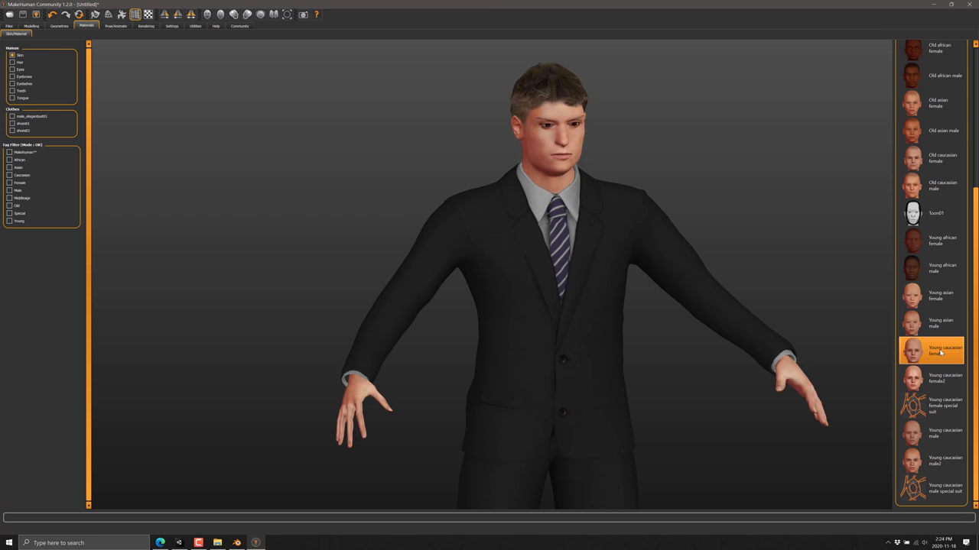
click(942, 376)
click(945, 432)
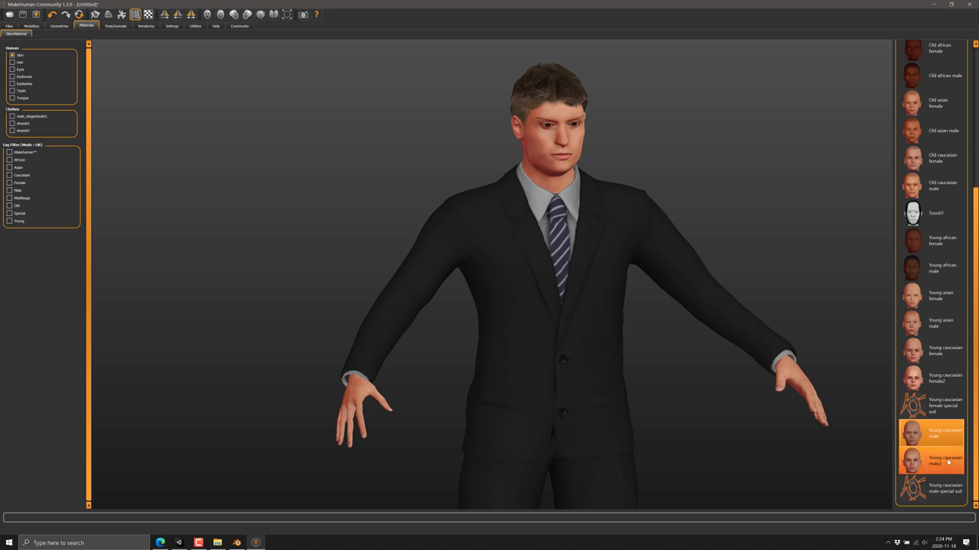
click(947, 462)
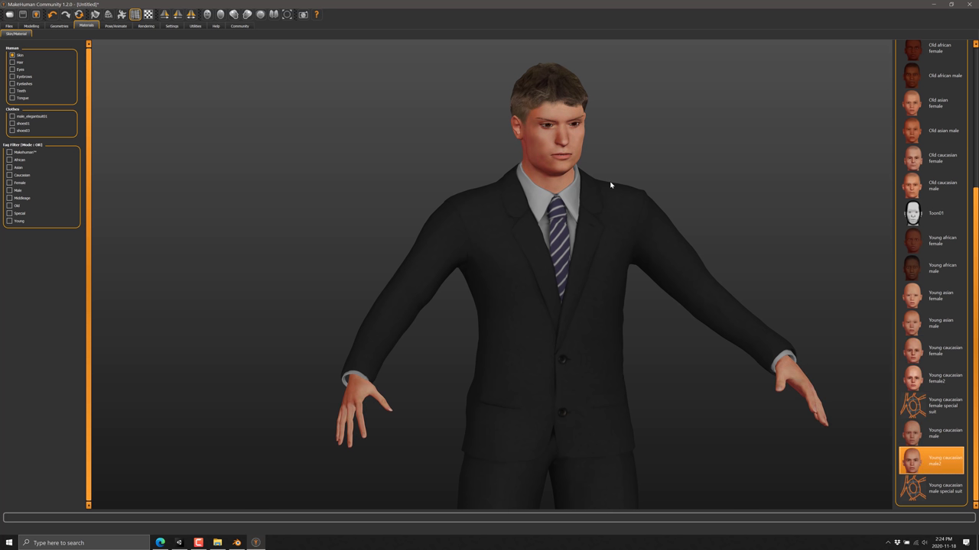
Pick the Game engine rig preset from the Skeleton list to attach 53 bones.
click(115, 25)
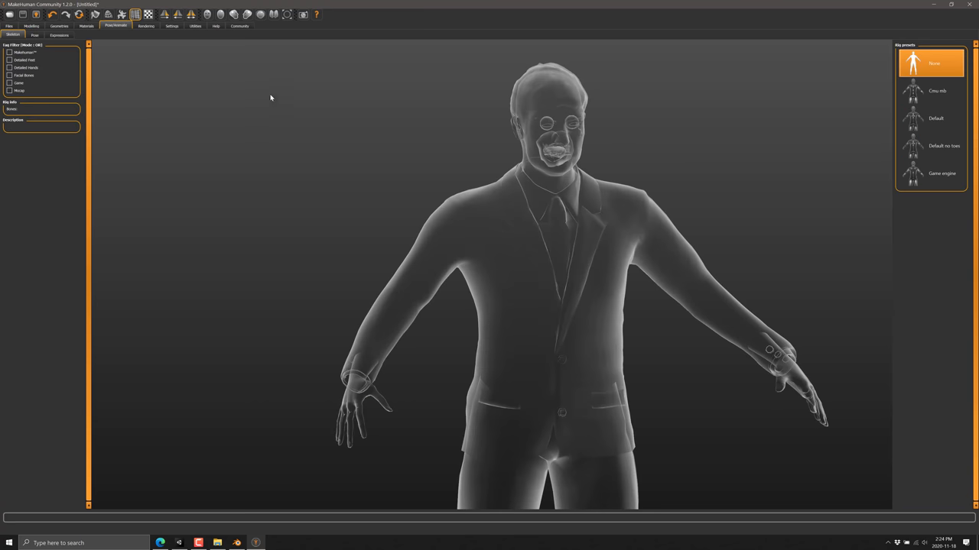
scroll(548, 226, up, 2)
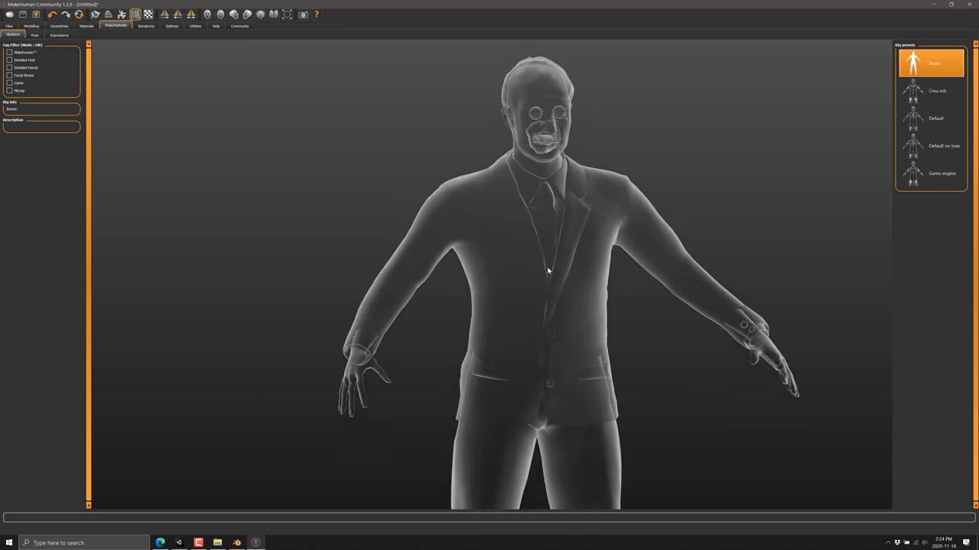
scroll(544, 263, down, 5)
scroll(535, 280, up, 2)
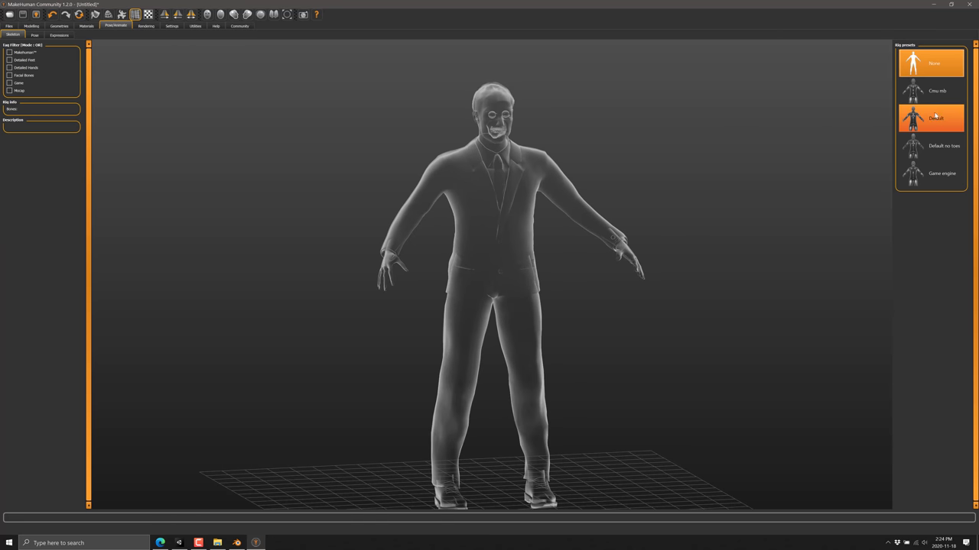
click(937, 174)
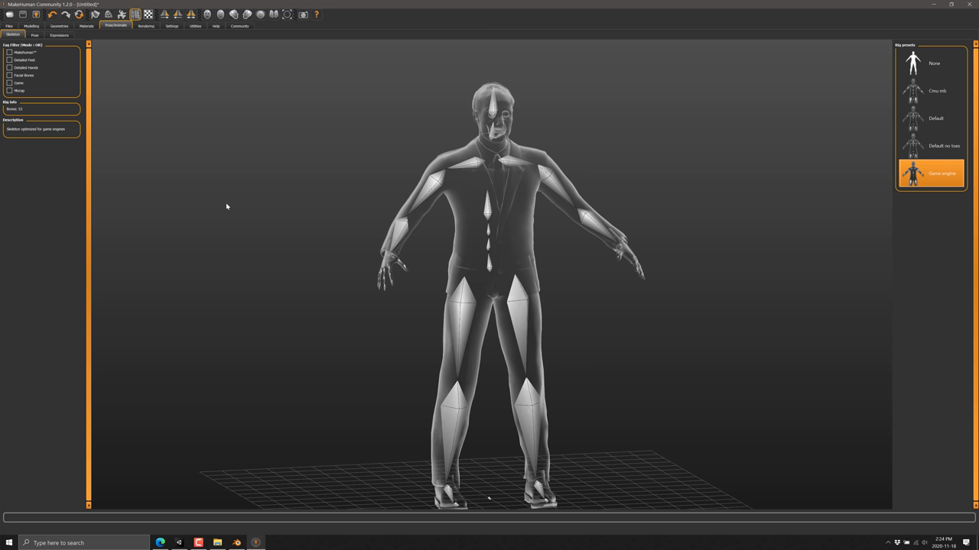
Preview the Sit01 pose and the Standing01 through Standing04 poses.
click(35, 36)
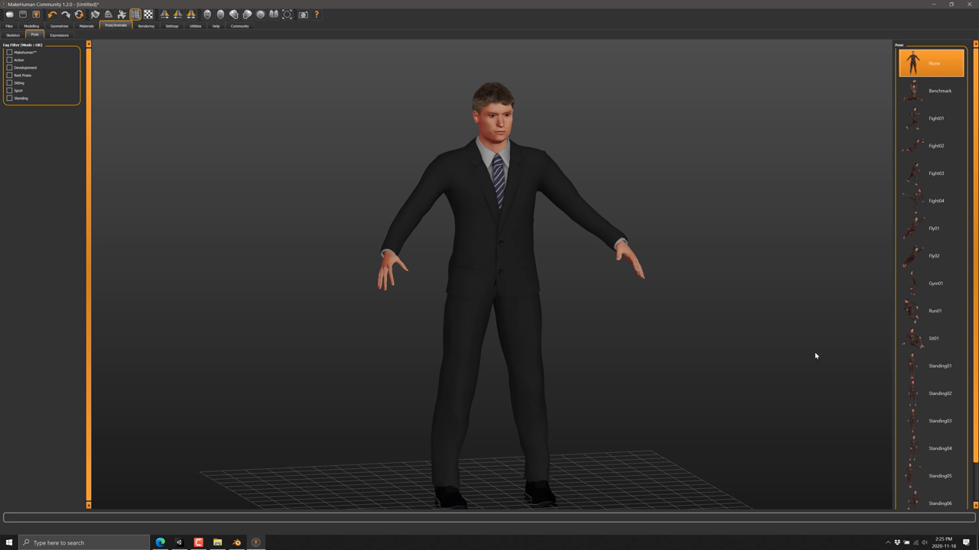
click(931, 338)
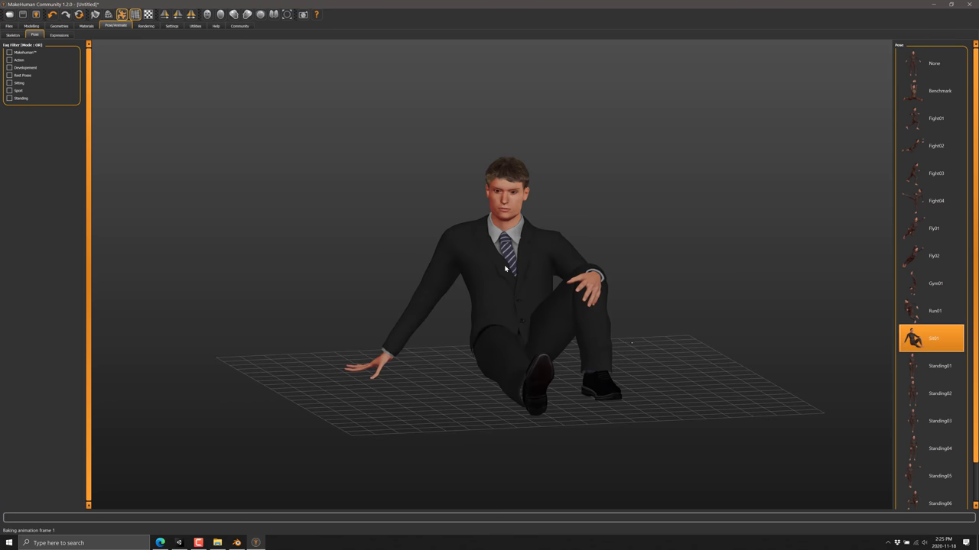
click(931, 366)
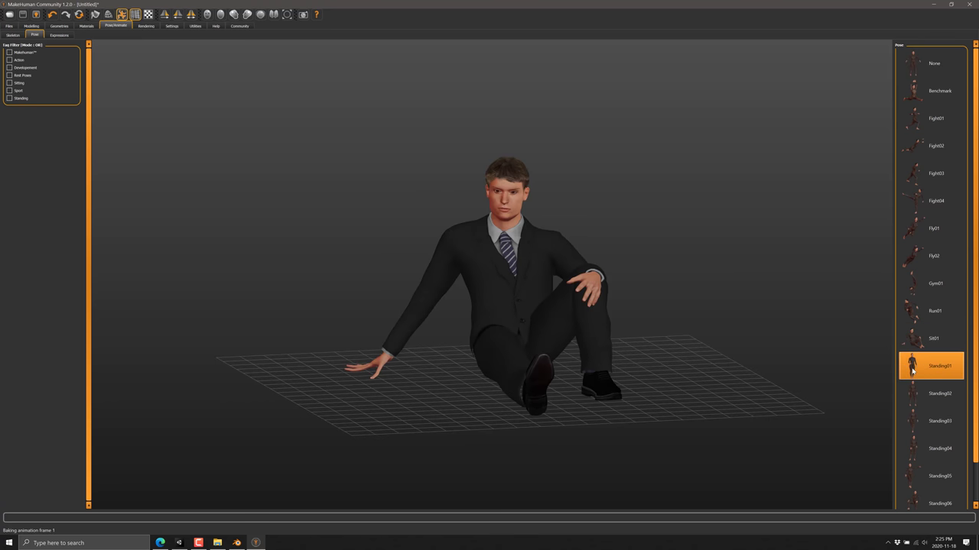
click(926, 394)
click(940, 421)
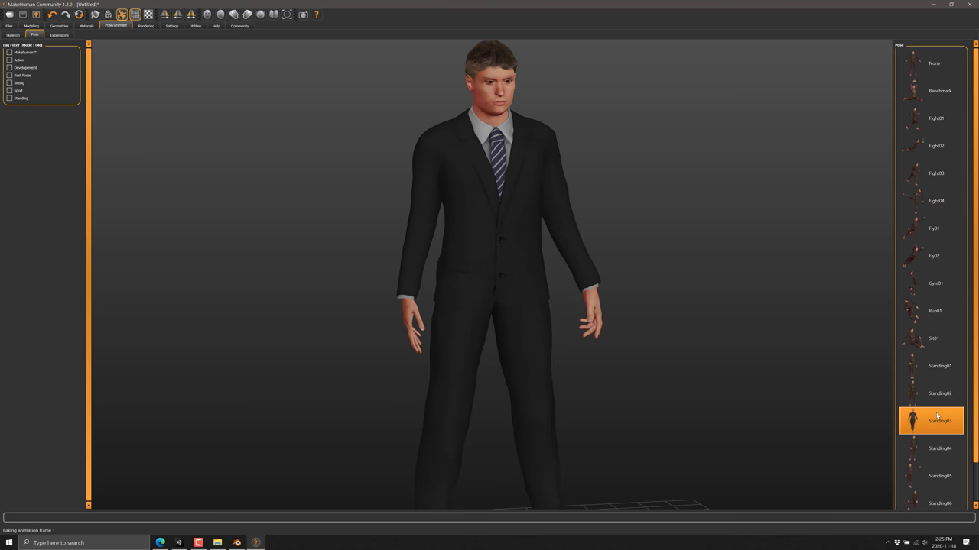
click(940, 448)
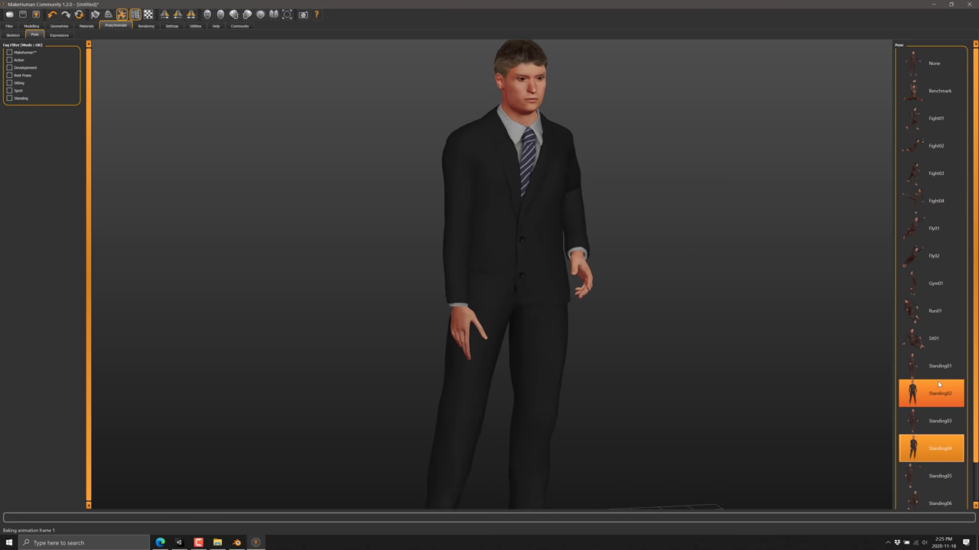
Try the Fight04, Fight03, Benchmark and Fight01 poses, then set the pose to None.
click(934, 200)
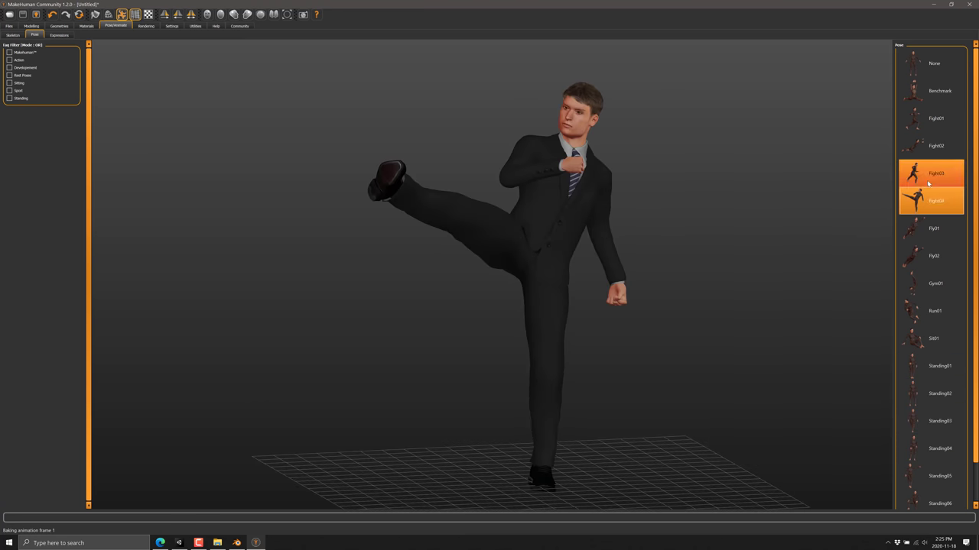
click(930, 175)
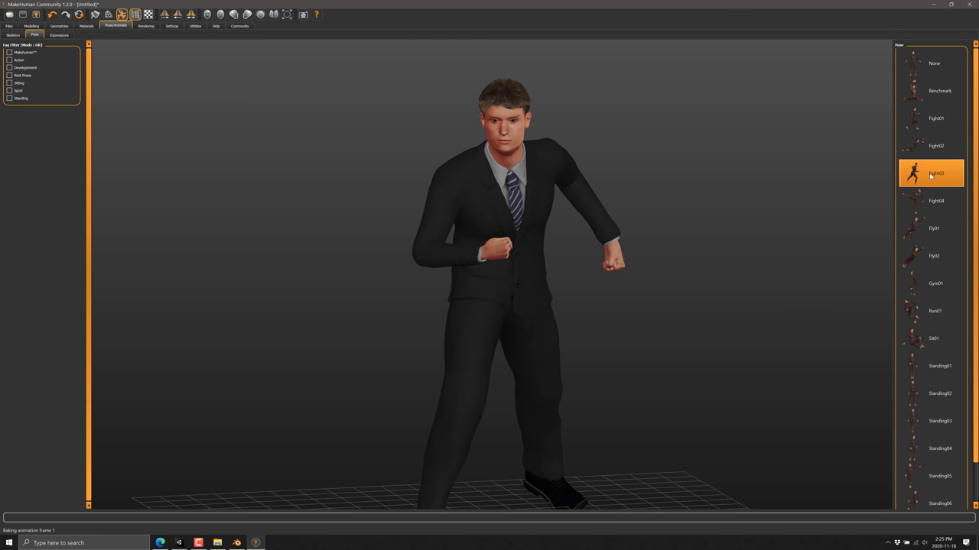
click(934, 63)
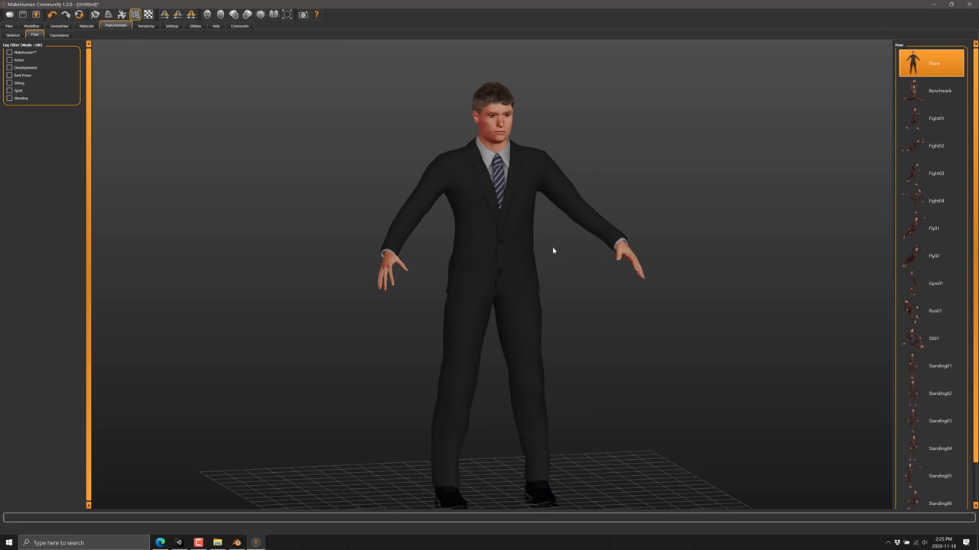
click(937, 90)
click(936, 119)
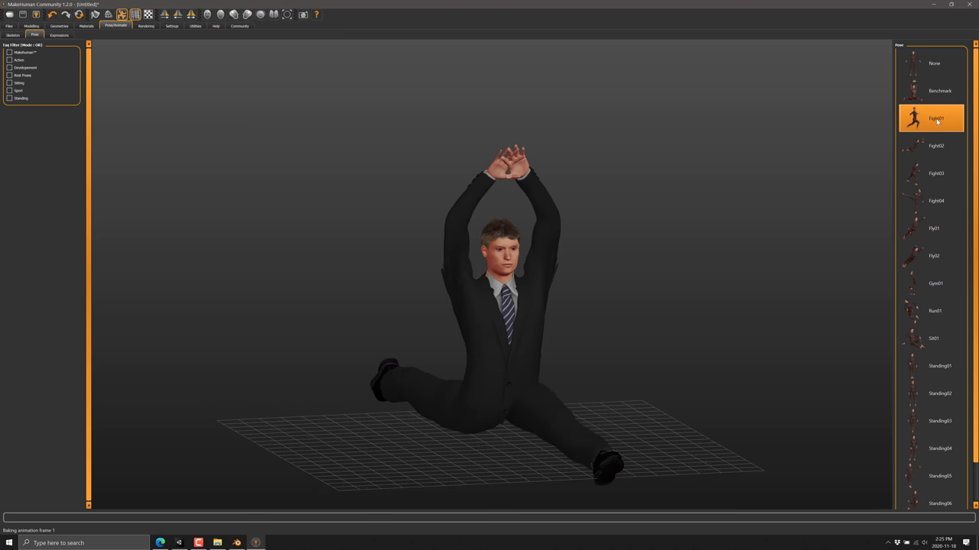
click(934, 64)
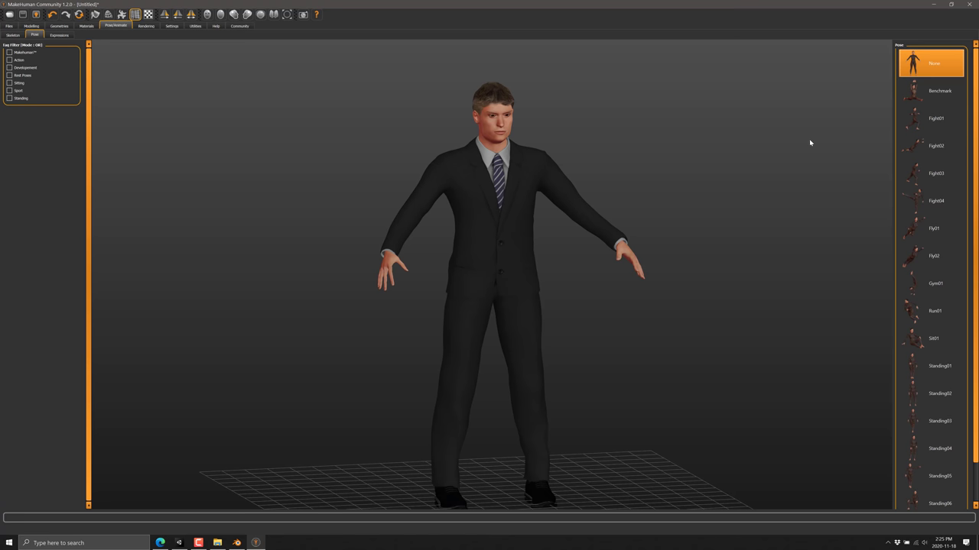
Zoom in and try the Effort01, Fear02 and Boring01 expressions, settling on Disgust01.
click(60, 34)
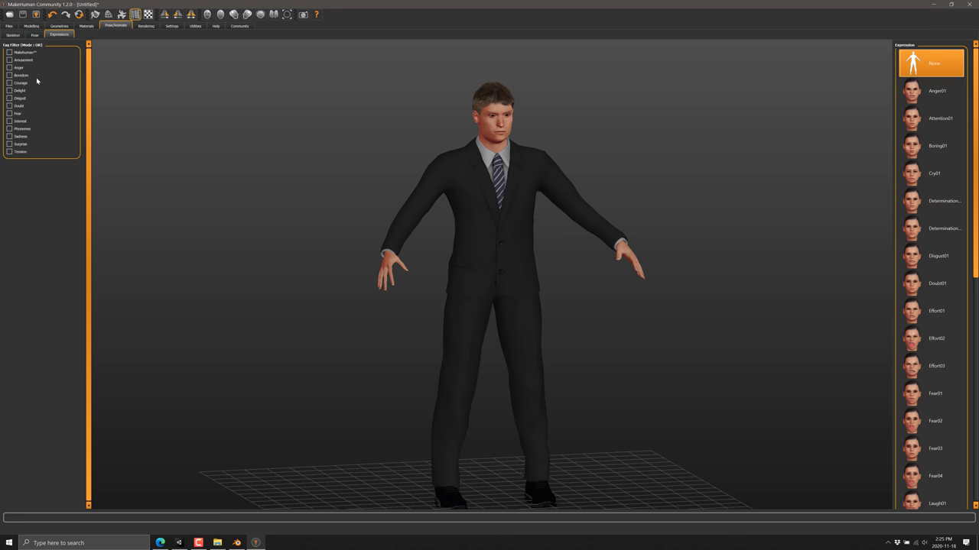
scroll(656, 152, down, 4)
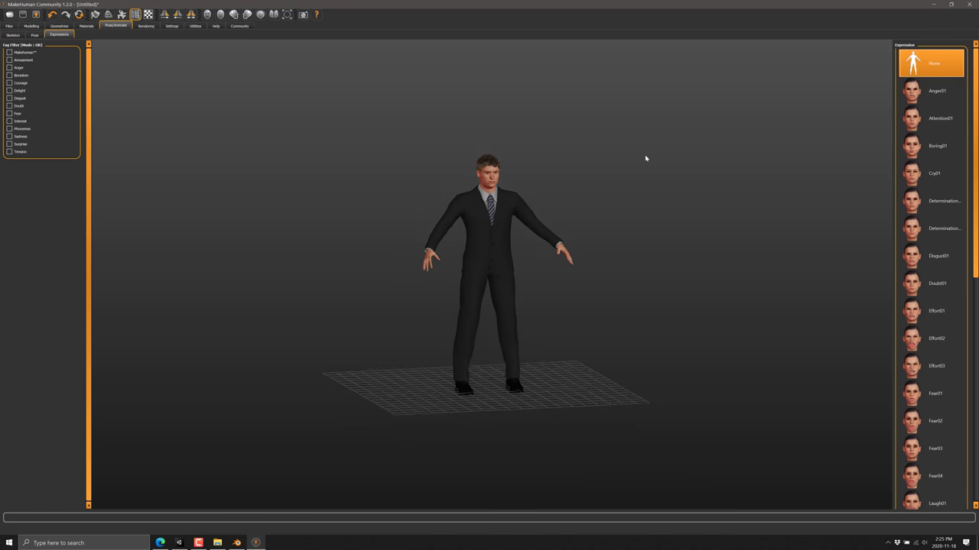
scroll(633, 158, up, 5)
scroll(617, 184, up, 2)
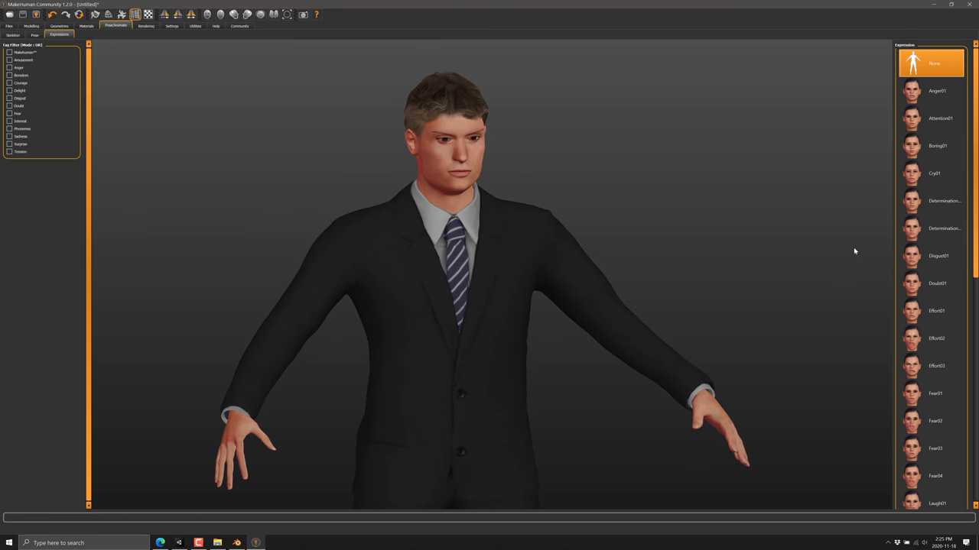
click(931, 312)
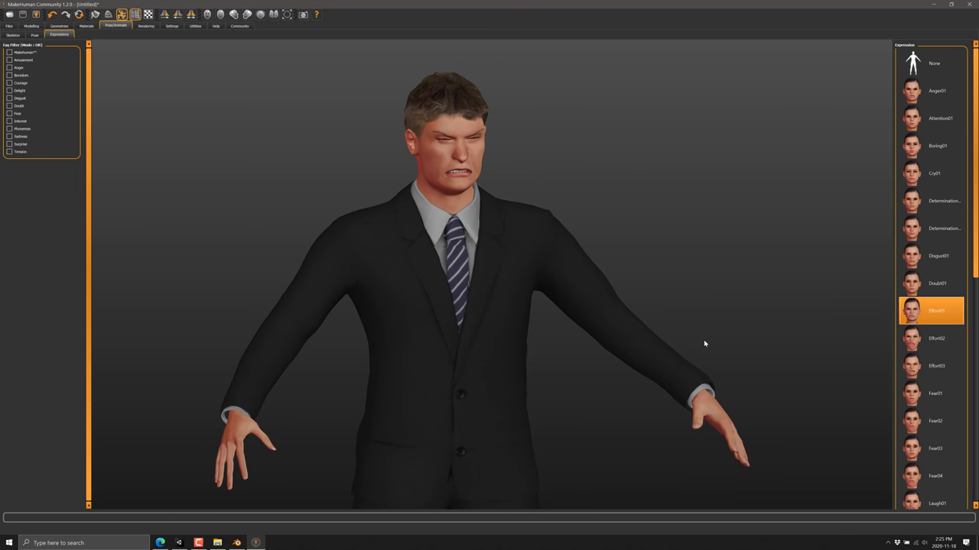
click(945, 422)
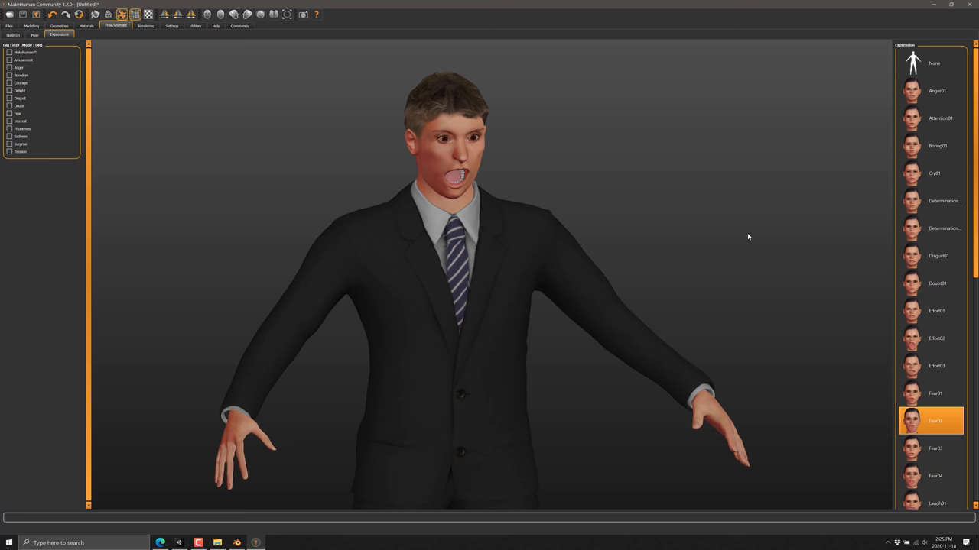
click(942, 146)
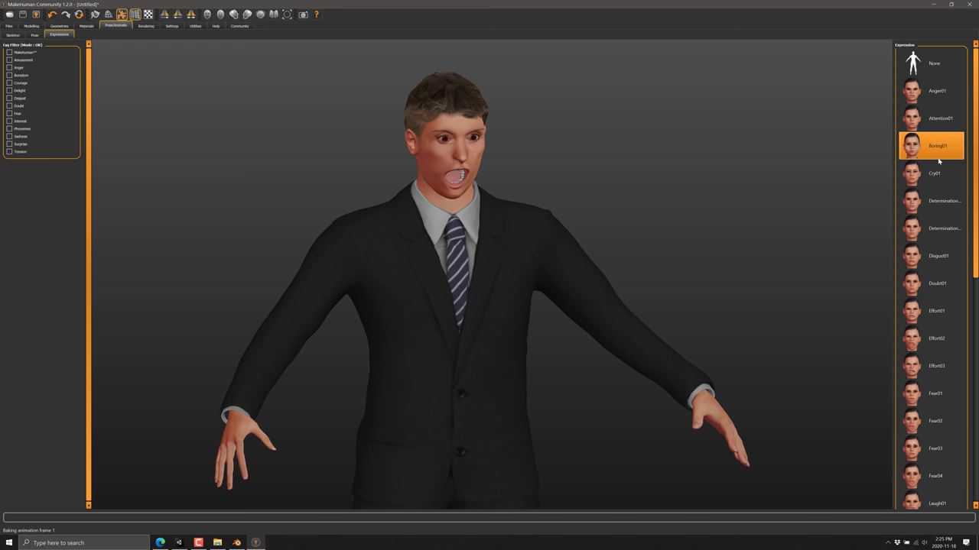
click(948, 263)
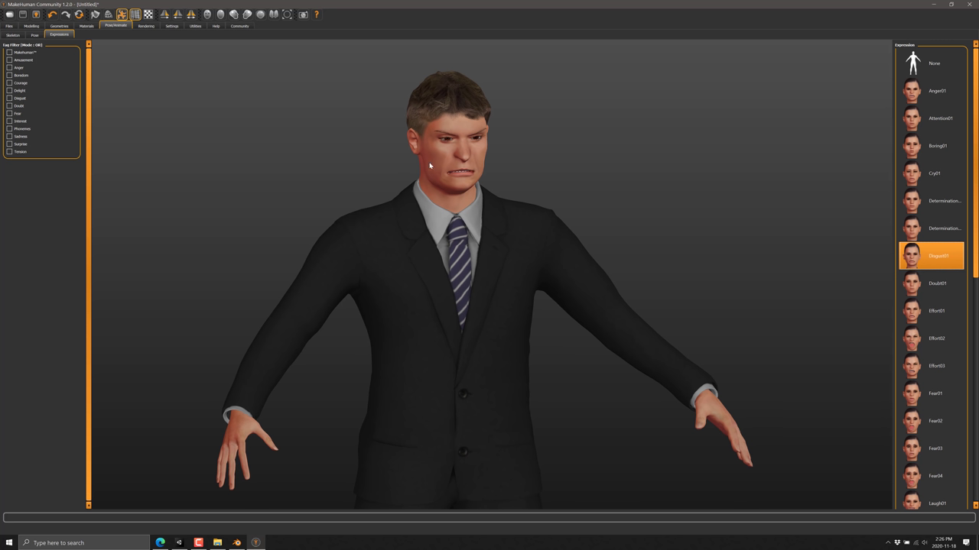
Look through the Rendering tab's Viewer, Scene and Render pages.
click(145, 26)
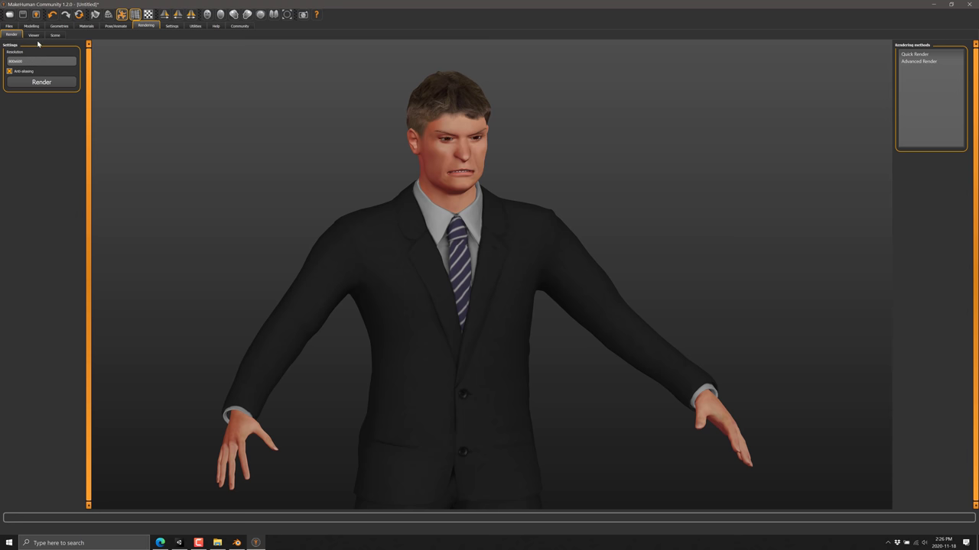
click(35, 36)
click(55, 36)
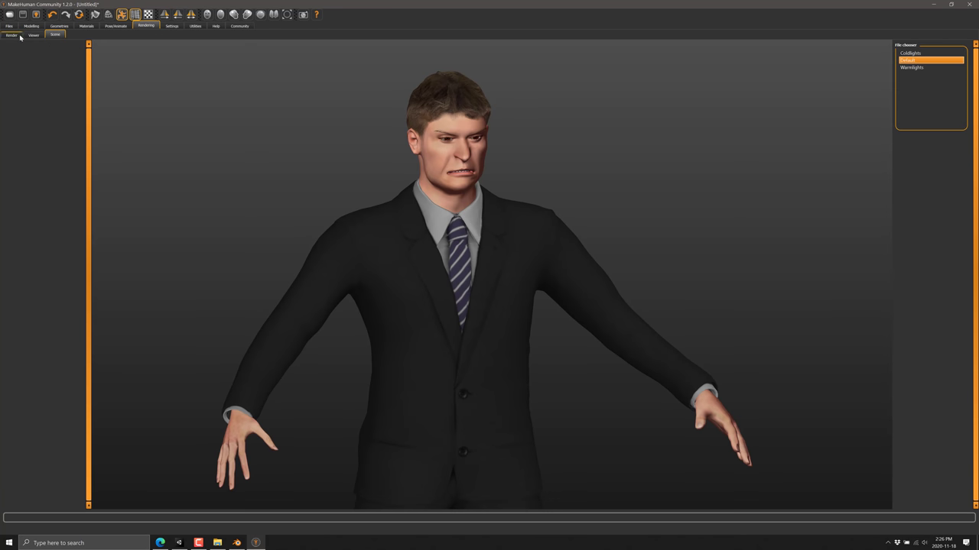
click(12, 36)
Check the User Plugins and Plugins settings pages, then show the Utilities Logs at Debug level.
click(172, 25)
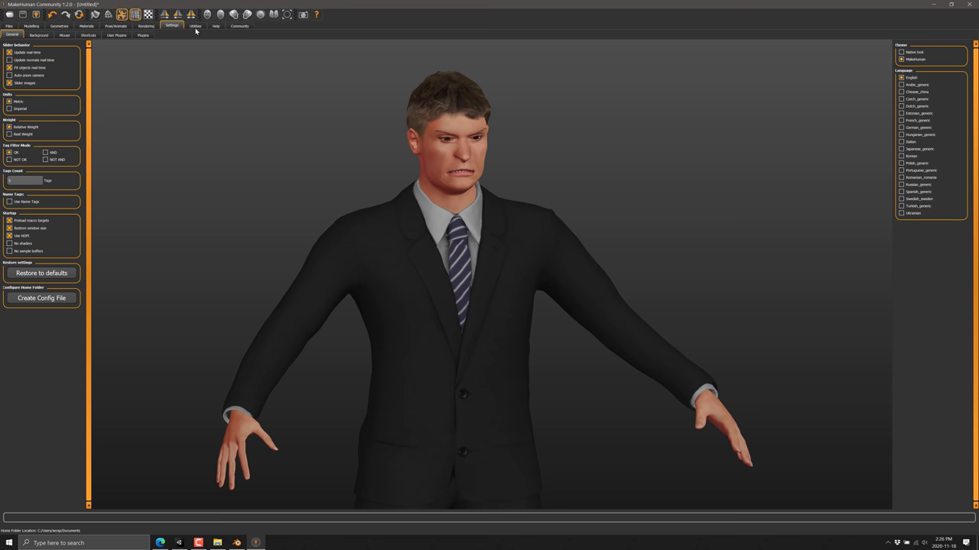
click(116, 36)
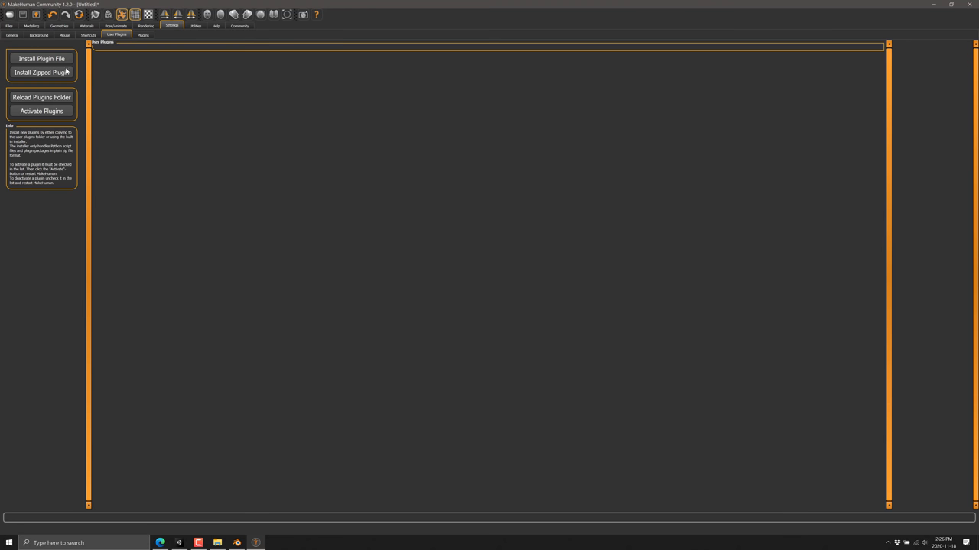
click(145, 37)
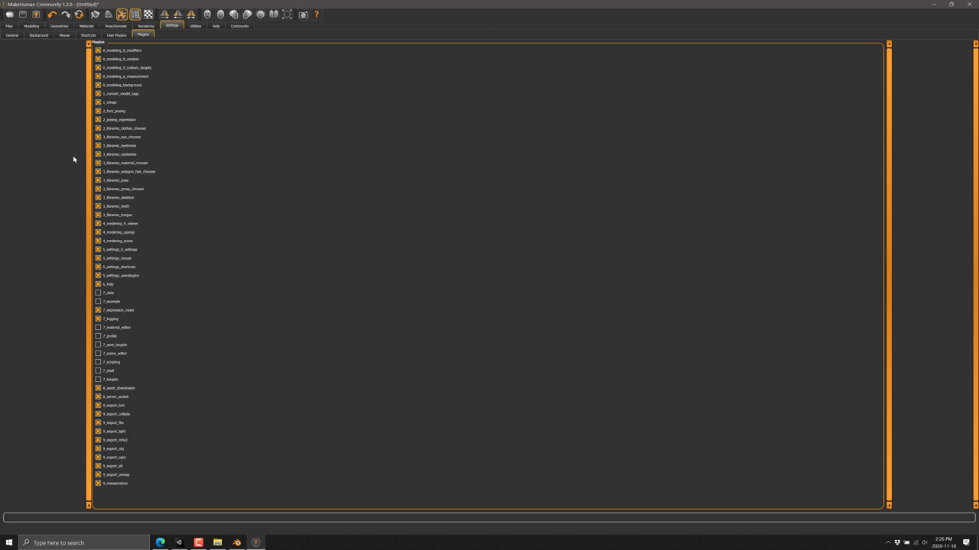
click(195, 26)
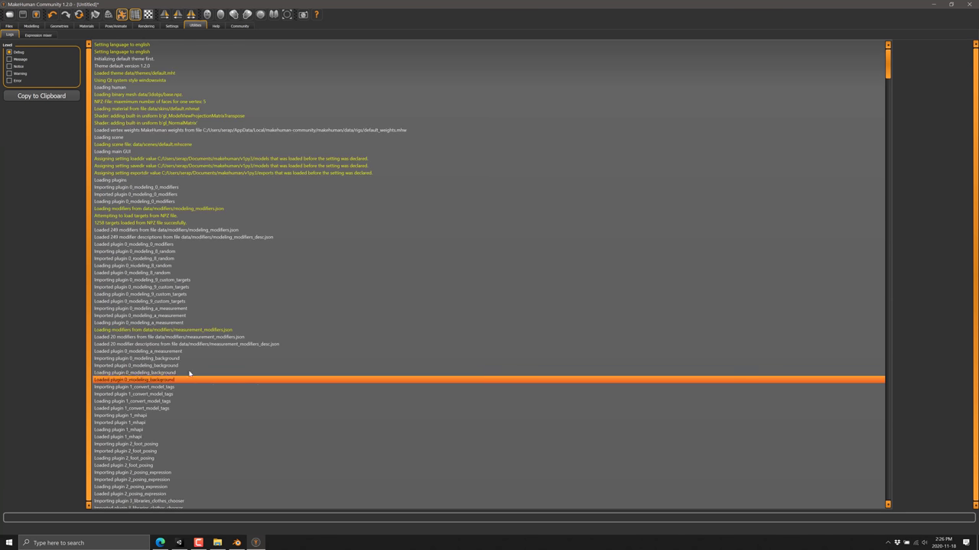
Raise Leftupperlidopen in the Expression mixer, then go via Help to the Community Download assets page.
click(42, 35)
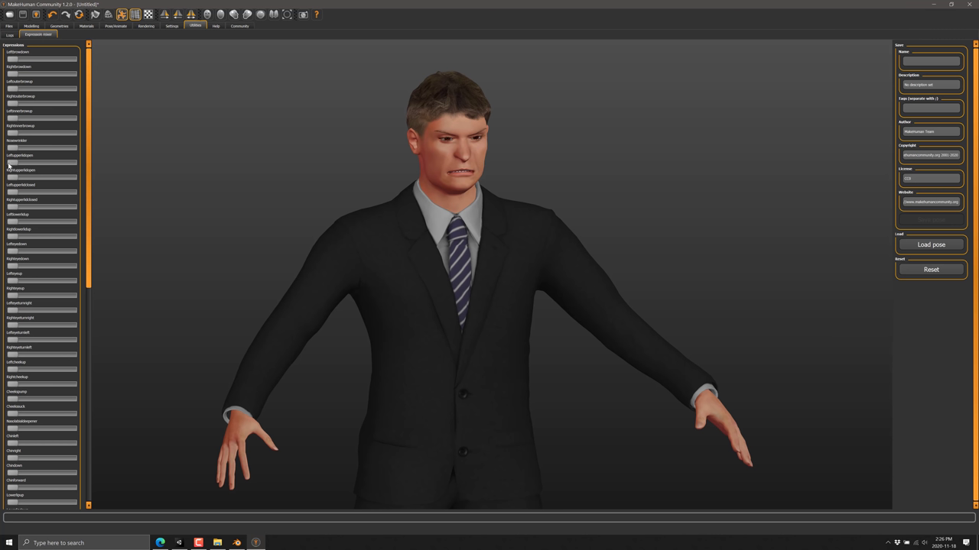
click(14, 163)
mouse_move(14, 164)
mouse_down()
mouse_move(43, 163)
mouse_move(3, 164)
mouse_up()
click(217, 26)
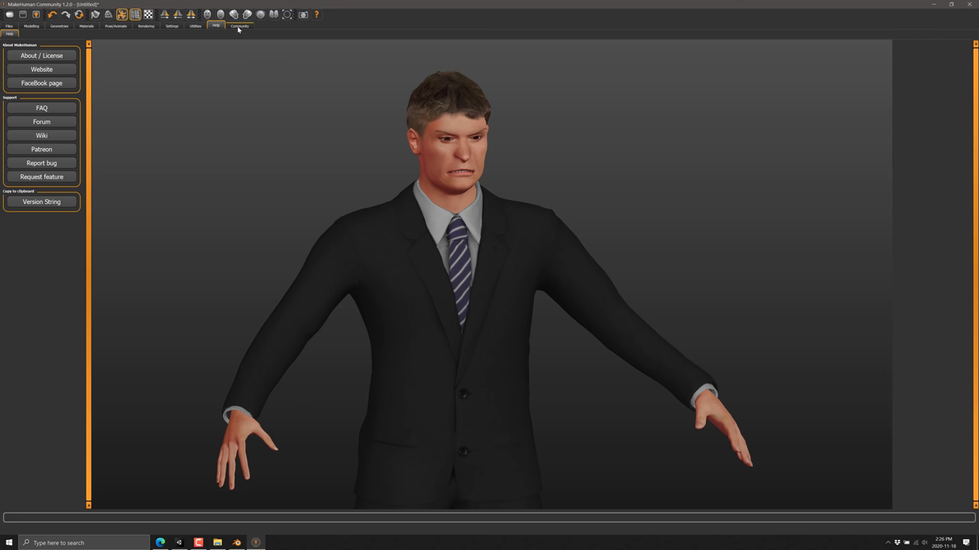
click(240, 26)
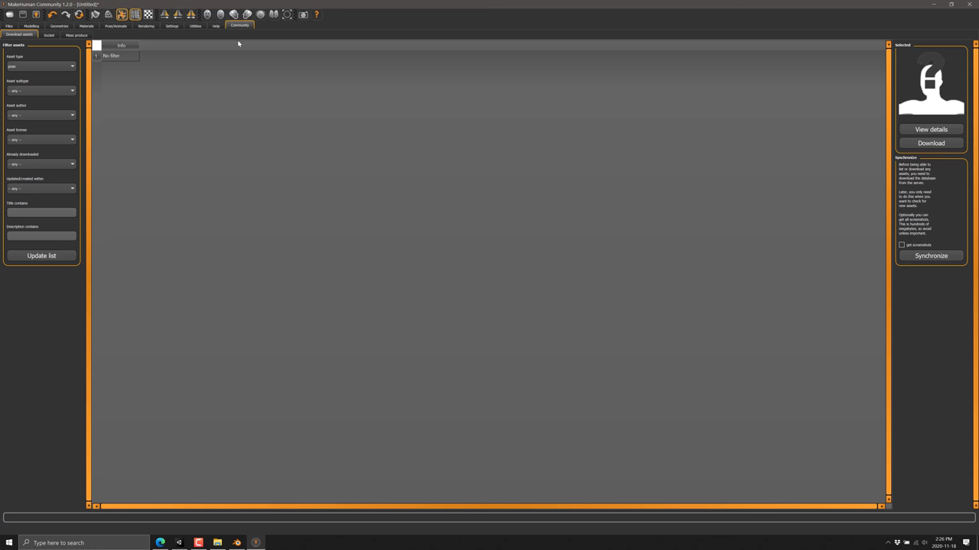
Set the Asset type to clothes, update the list, and scroll through the results.
click(33, 69)
click(35, 84)
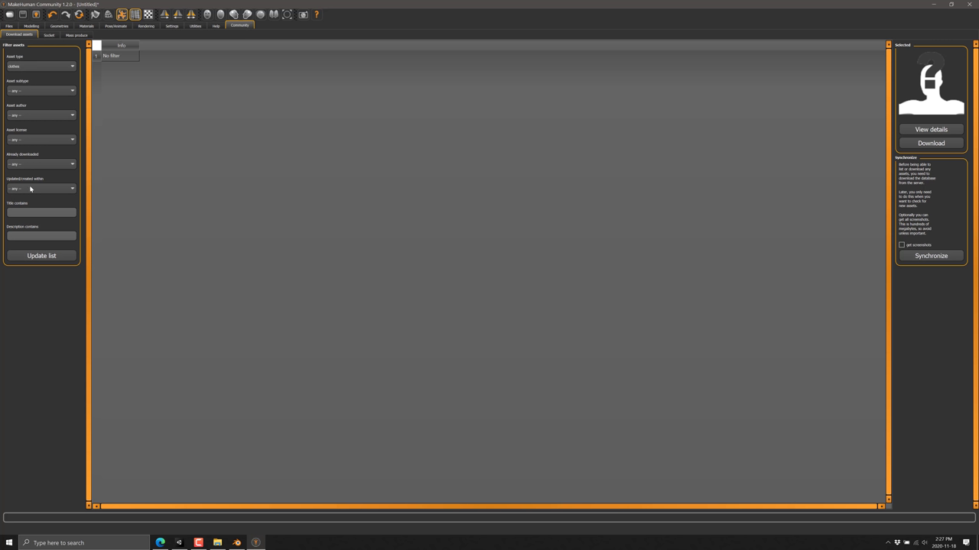
click(41, 255)
click(260, 277)
scroll(259, 271, down, 20)
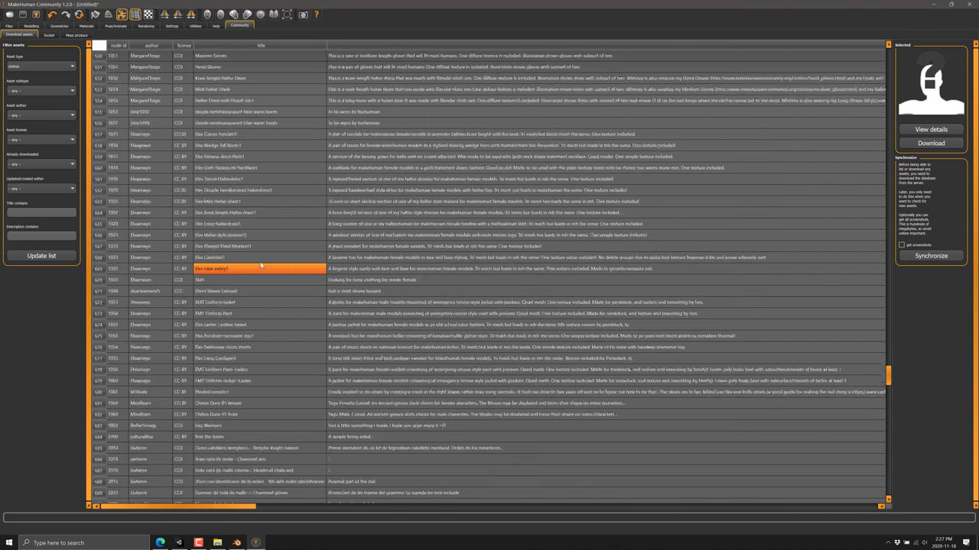
scroll(258, 267, down, 20)
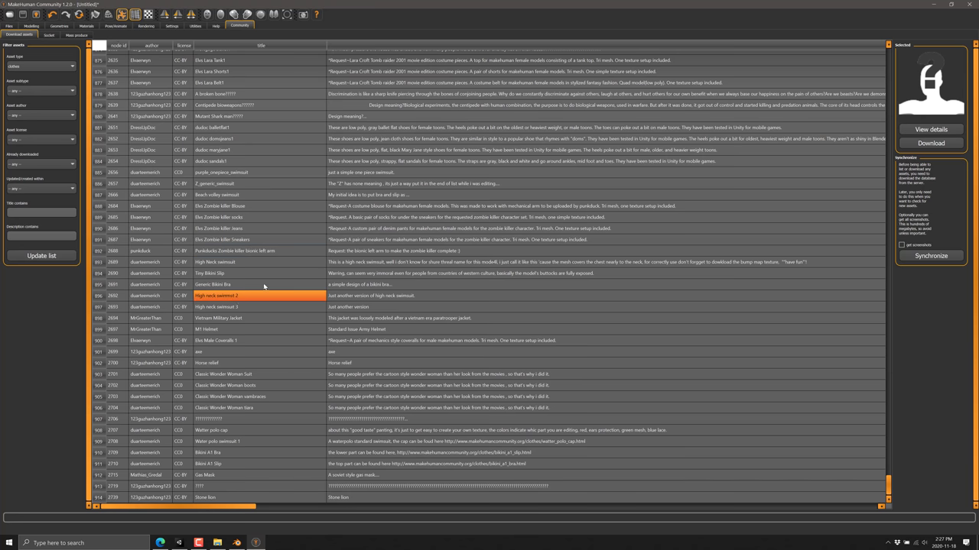
scroll(264, 285, up, 20)
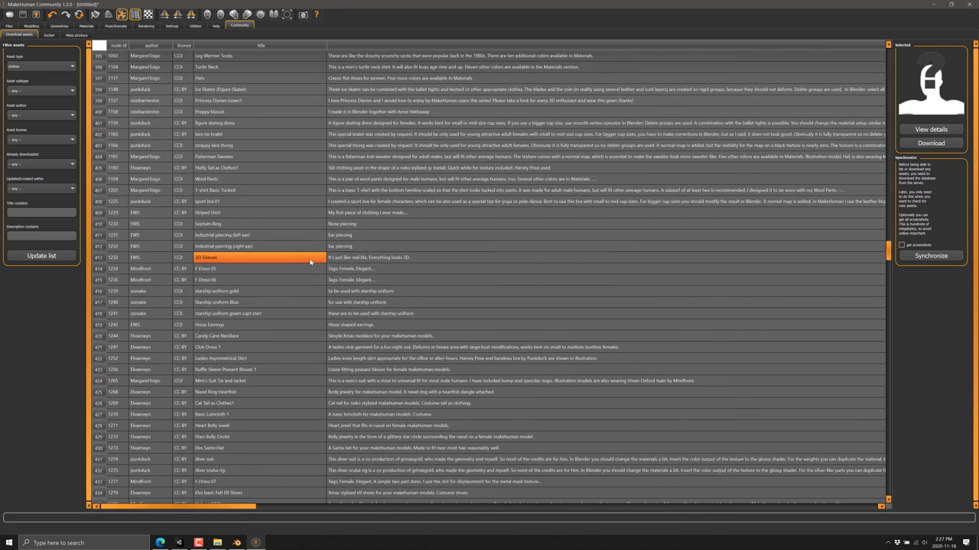
scroll(309, 262, up, 20)
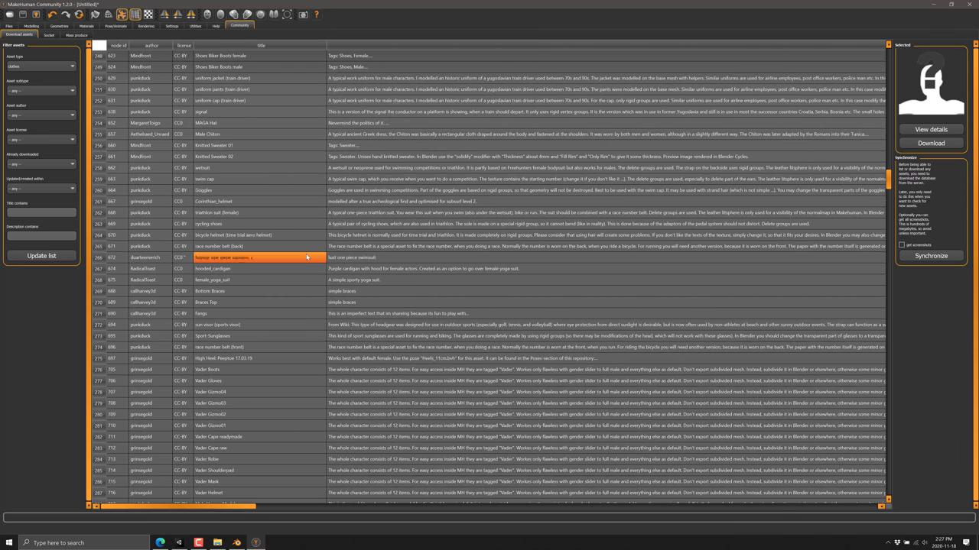
Set the Asset subtype to gloves and update the list to show 17 glove assets.
click(33, 91)
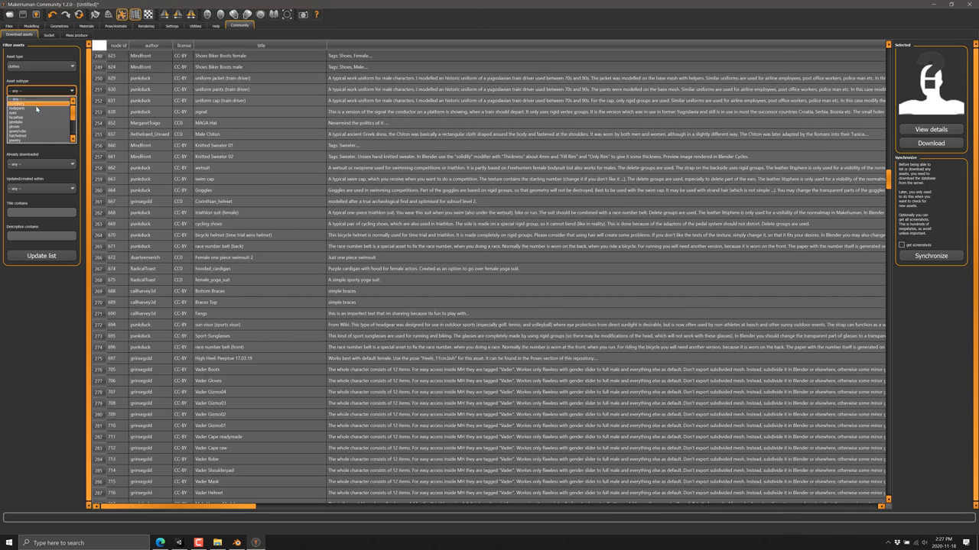
click(36, 125)
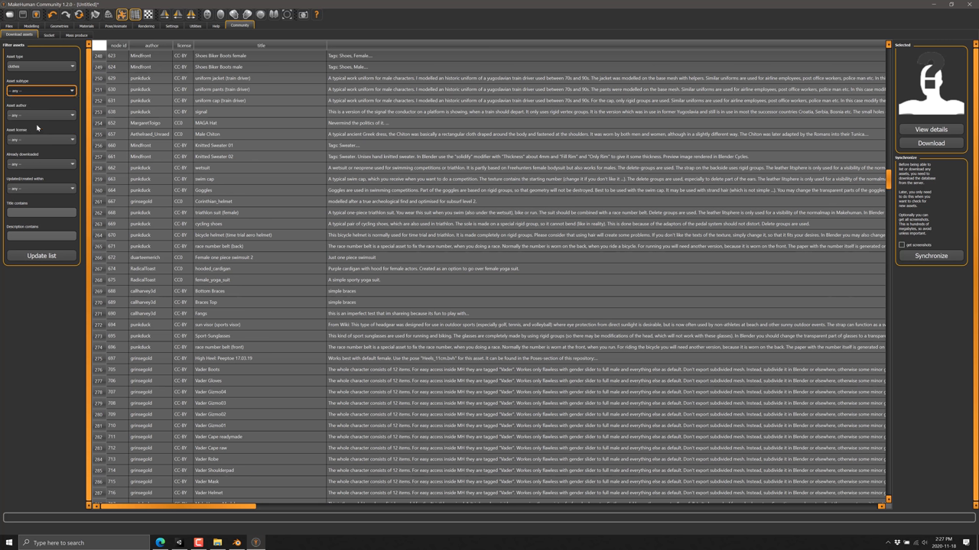
double_click(30, 68)
click(29, 68)
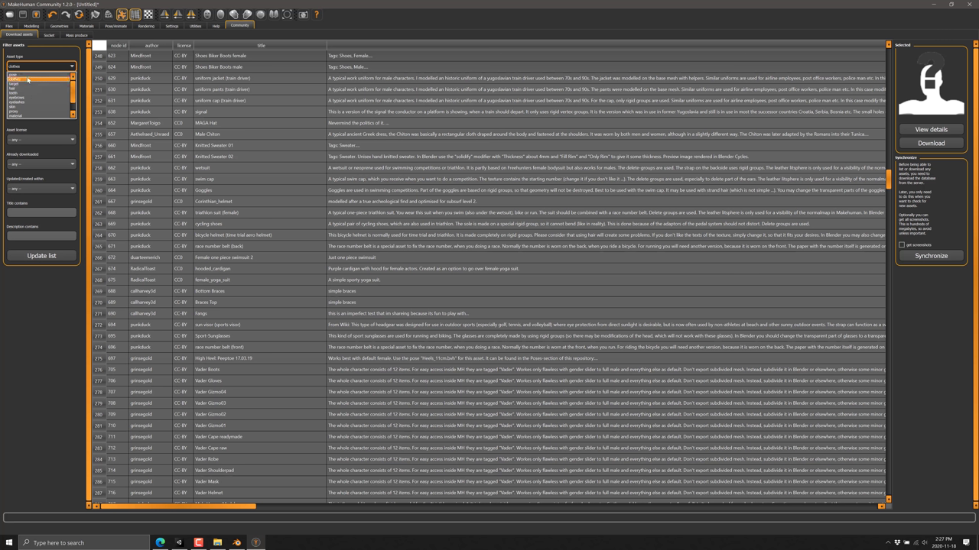
click(28, 78)
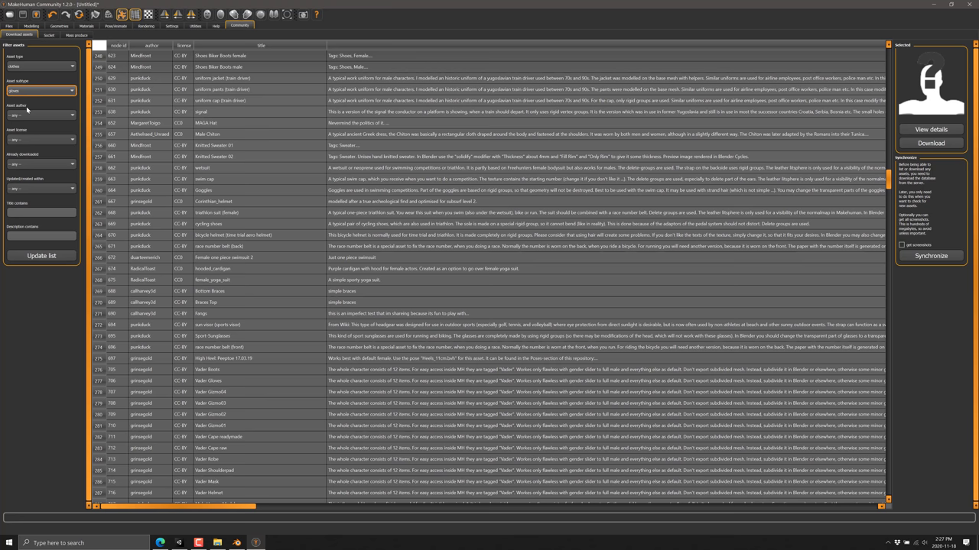
click(41, 255)
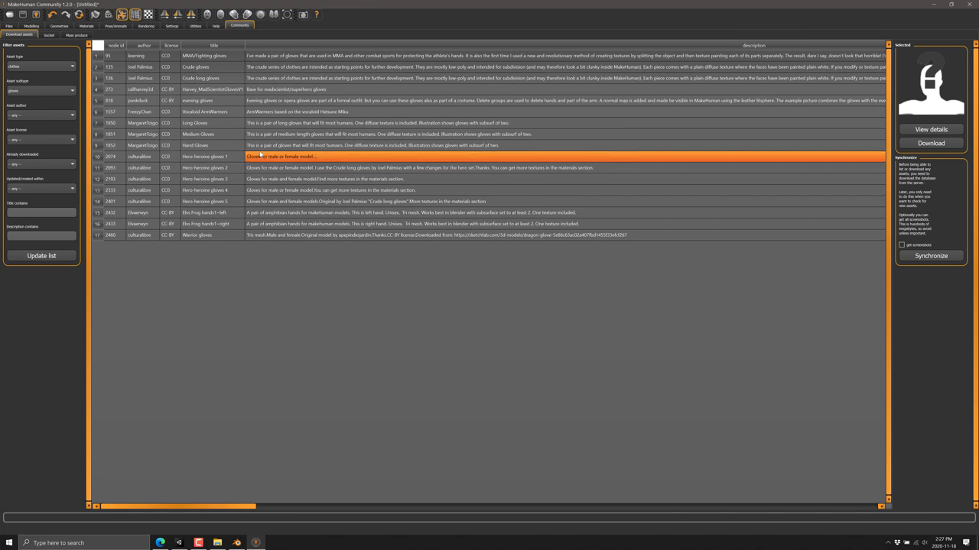
Preview Crude long, Medium, evening and Hand gloves, then download Hero-heroine gloves 1.
click(209, 156)
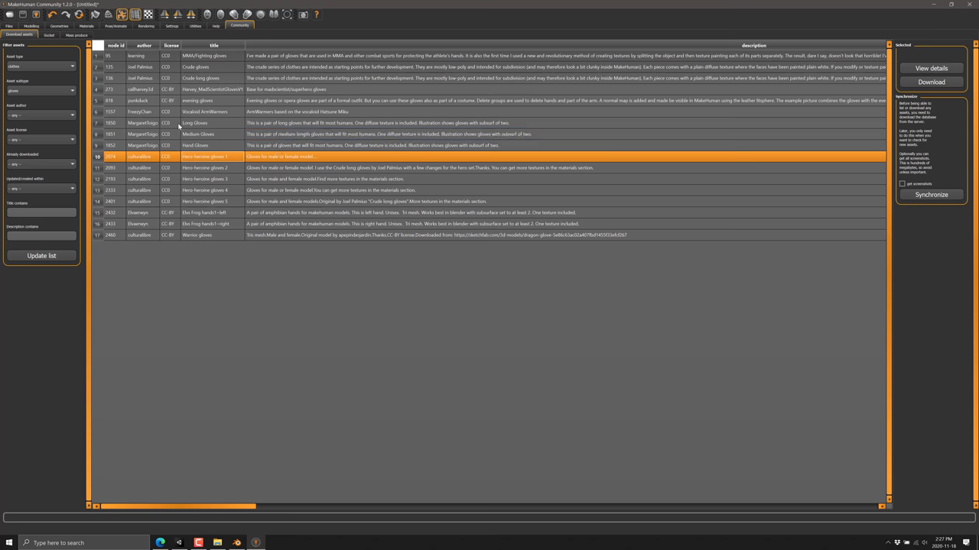
click(207, 78)
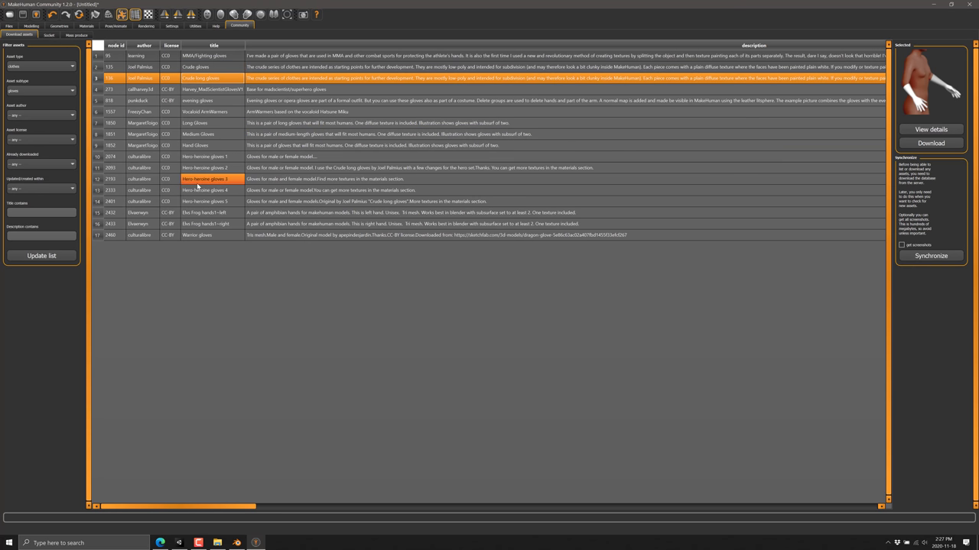
click(200, 167)
click(204, 134)
click(197, 101)
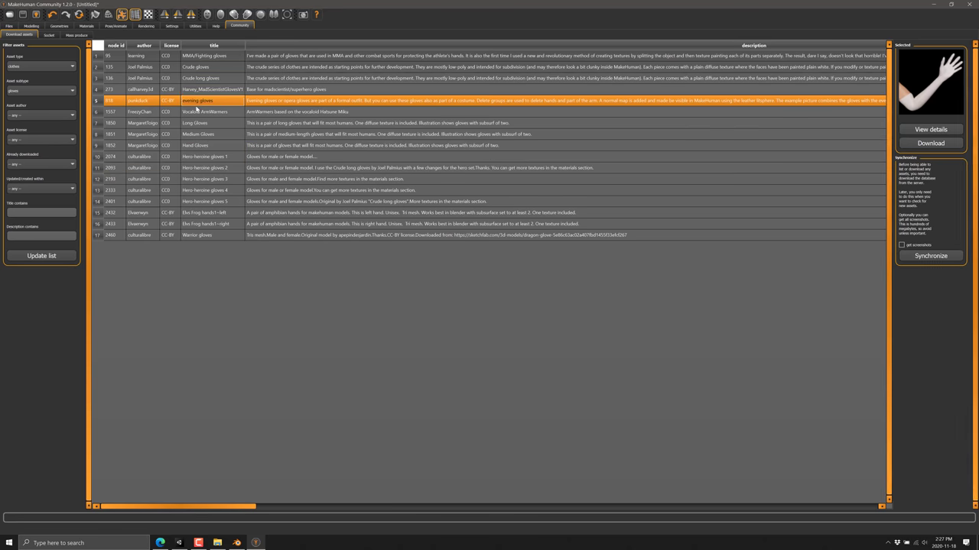
click(200, 145)
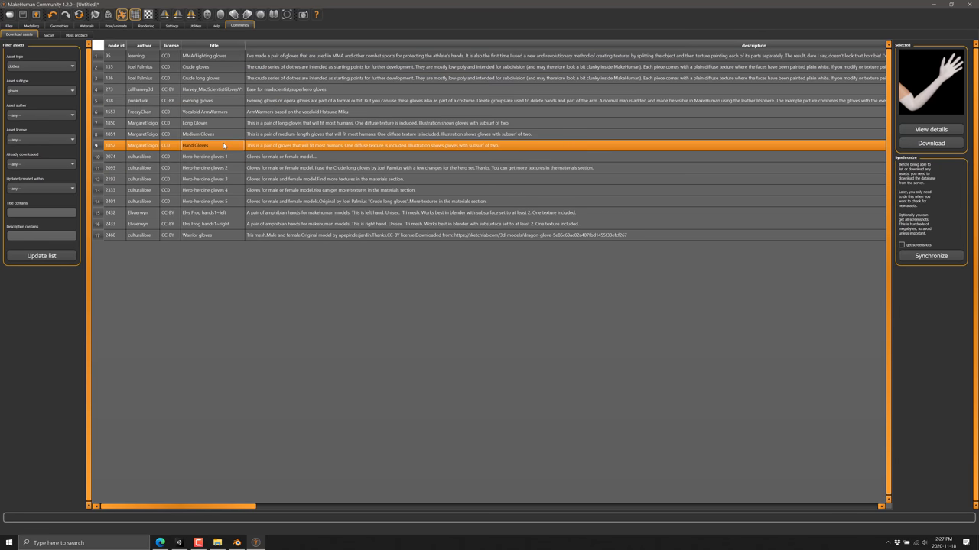
click(207, 156)
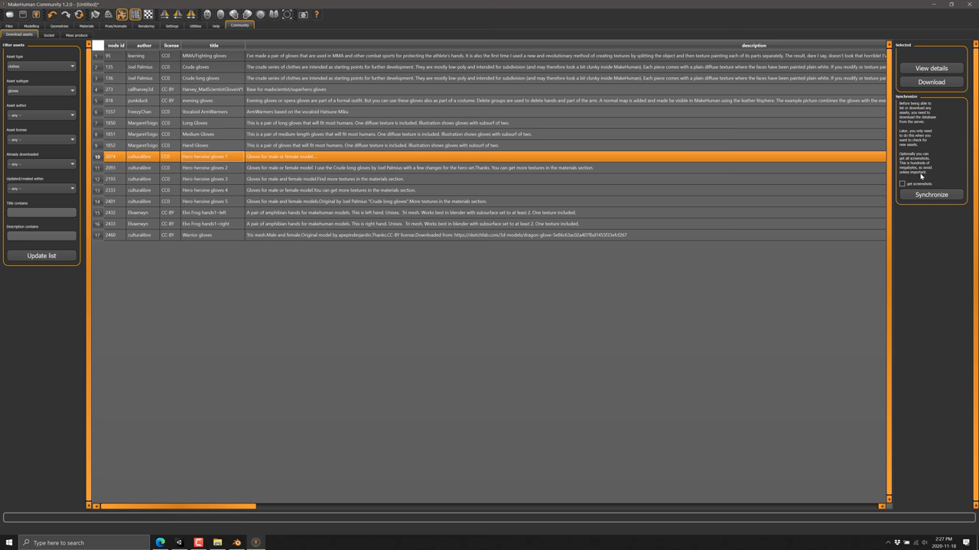
click(907, 86)
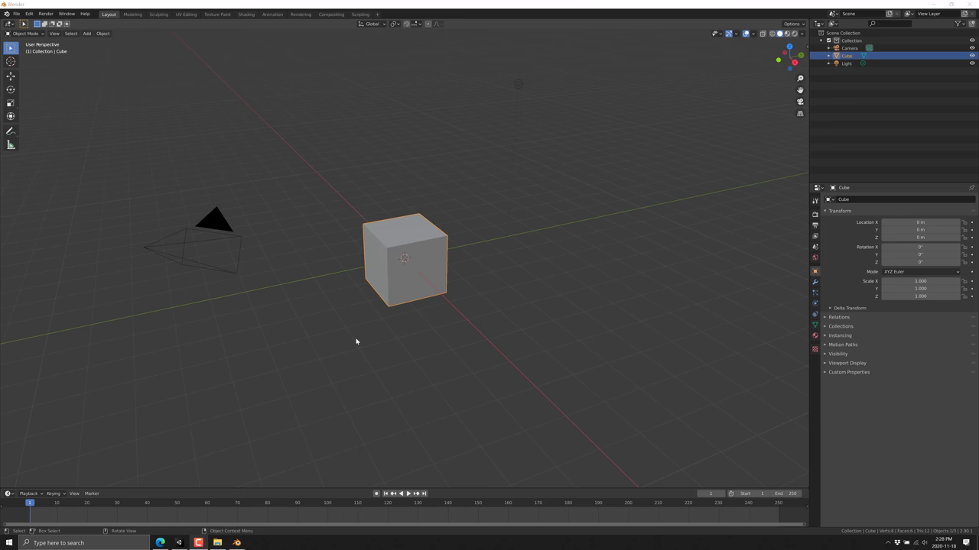
Open and dismiss the Windows Start menu to get back to MakeHuman.
key(super)
click(74, 324)
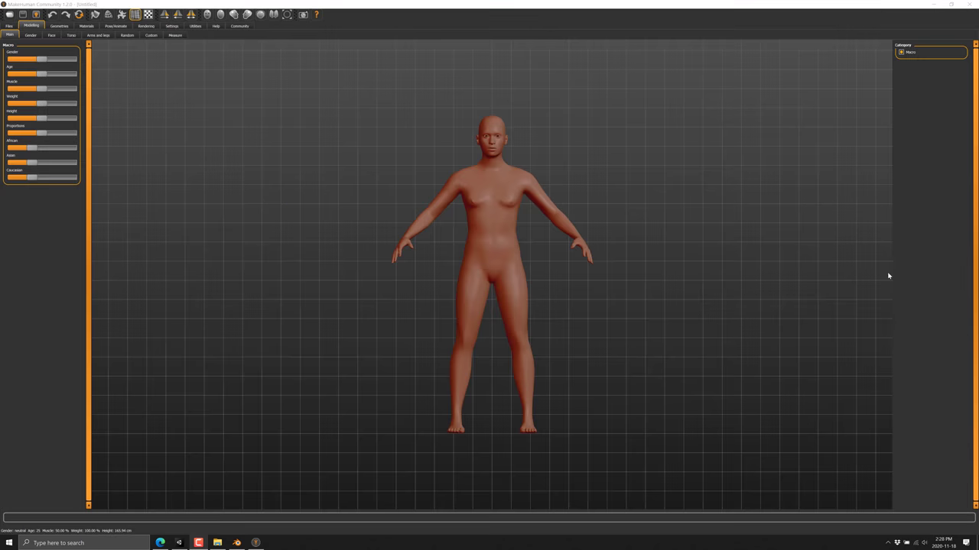
Randomize the human's body four times with the Random modeller.
click(127, 35)
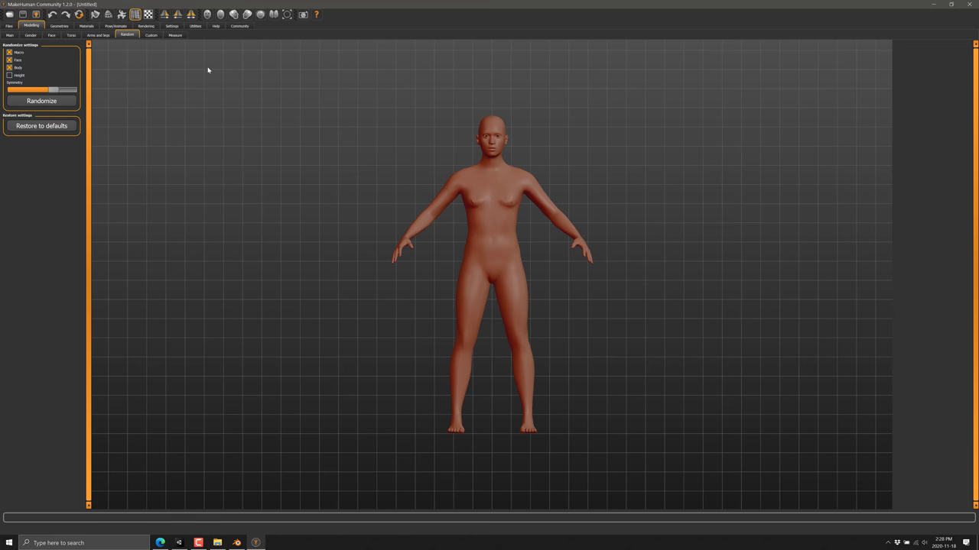
click(64, 101)
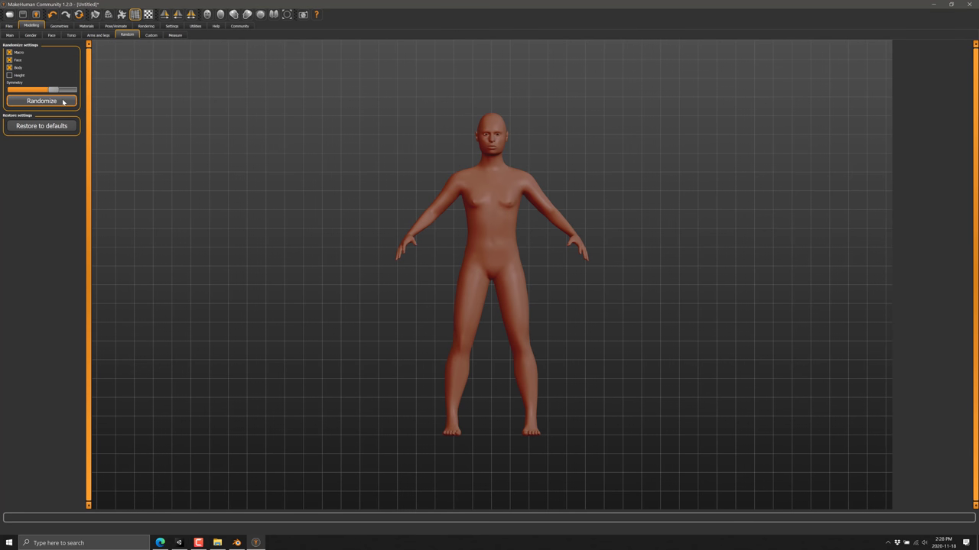
click(63, 101)
click(64, 101)
click(64, 102)
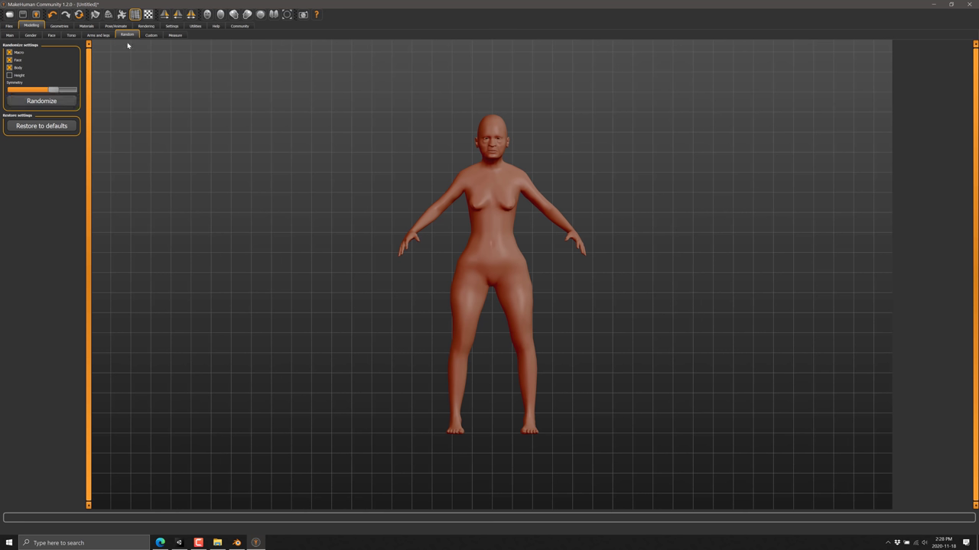
Review the Main macro values, then dress the figure in Female elegantsuit01.
click(10, 35)
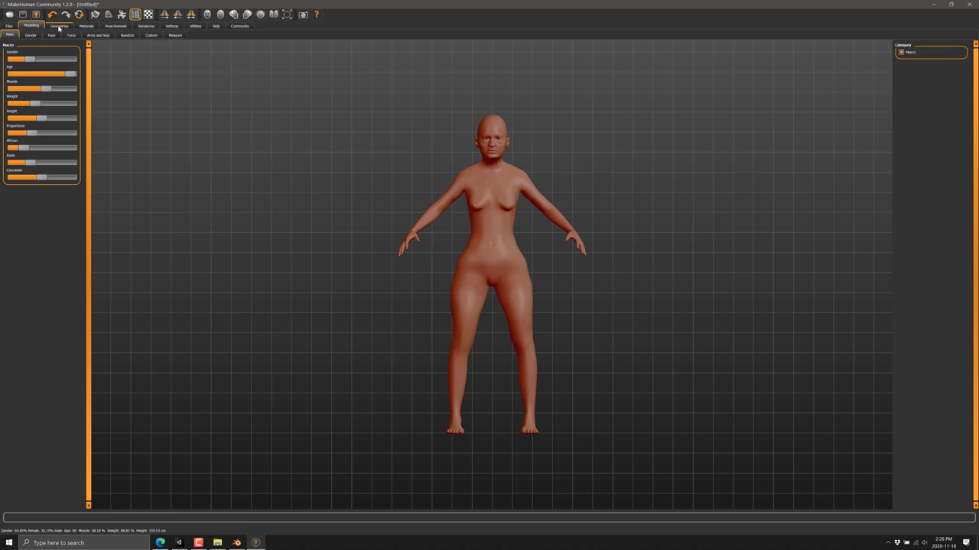
click(59, 25)
click(922, 207)
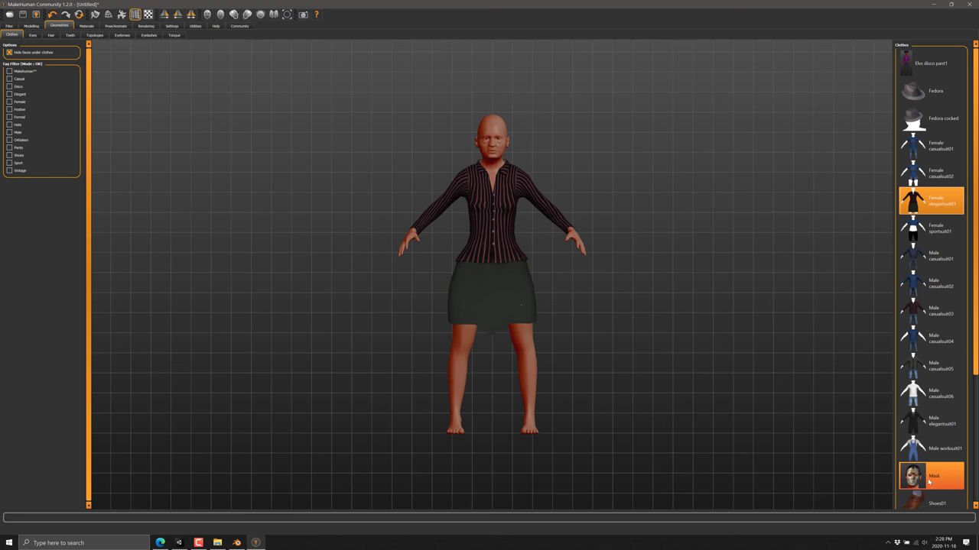
Put the Mask on the character's face and turn the model to view it sideways.
drag(977, 300, 976, 428)
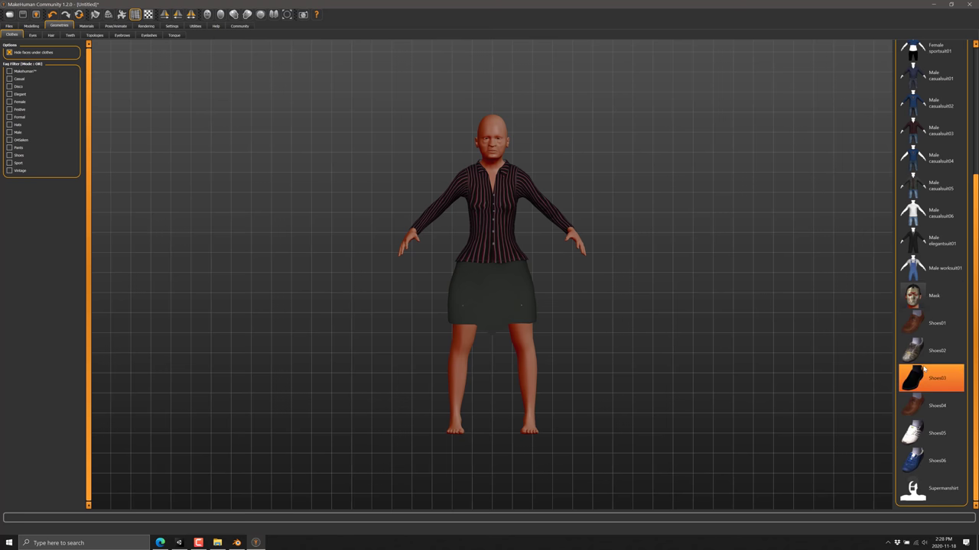
click(931, 296)
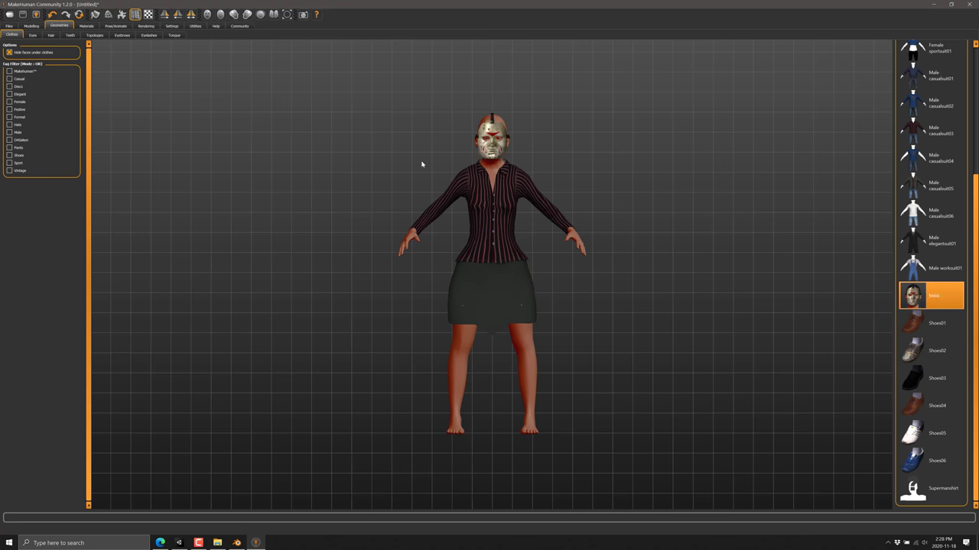
drag(637, 245, 768, 241)
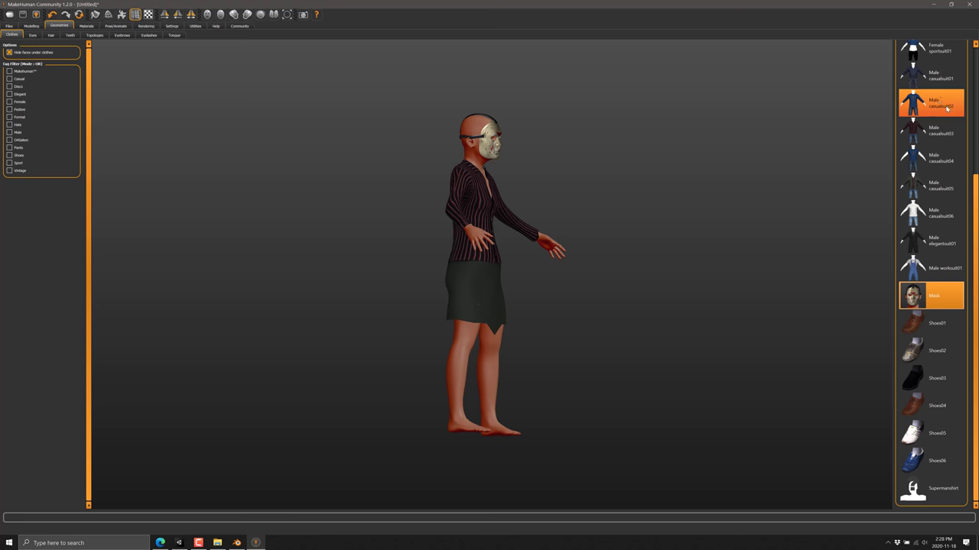
scroll(975, 113, up, 3)
Try a Fedora, undo it, and return to a straight front view.
click(932, 90)
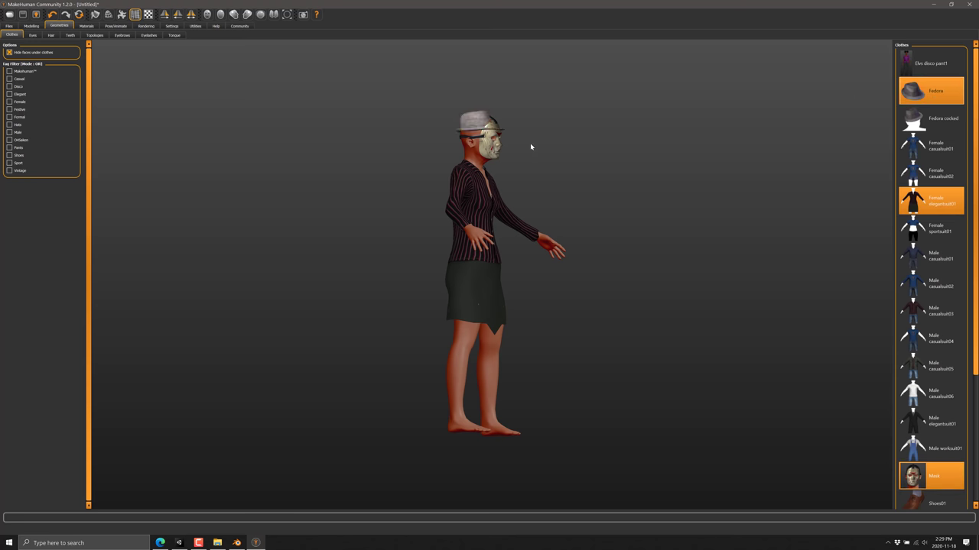
key(ctrl+z)
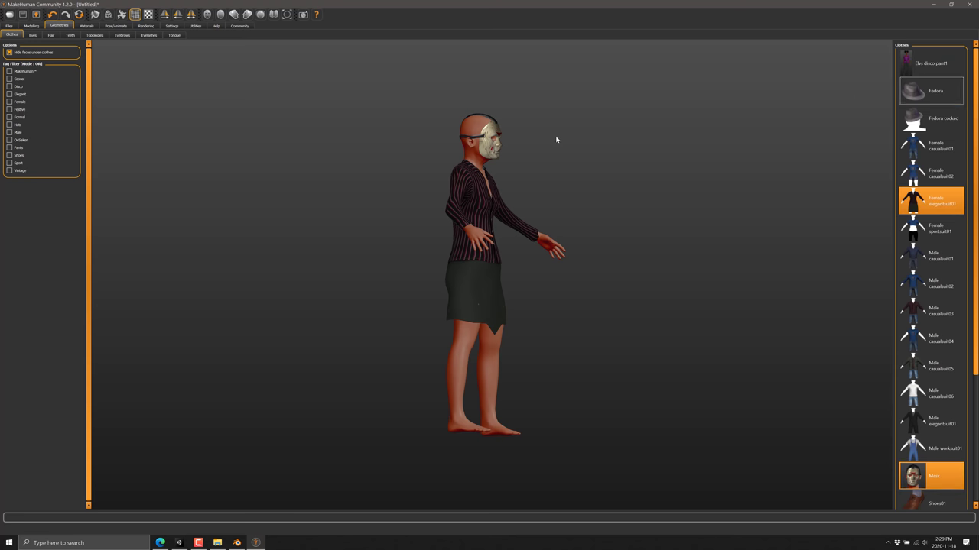
drag(681, 238, 590, 338)
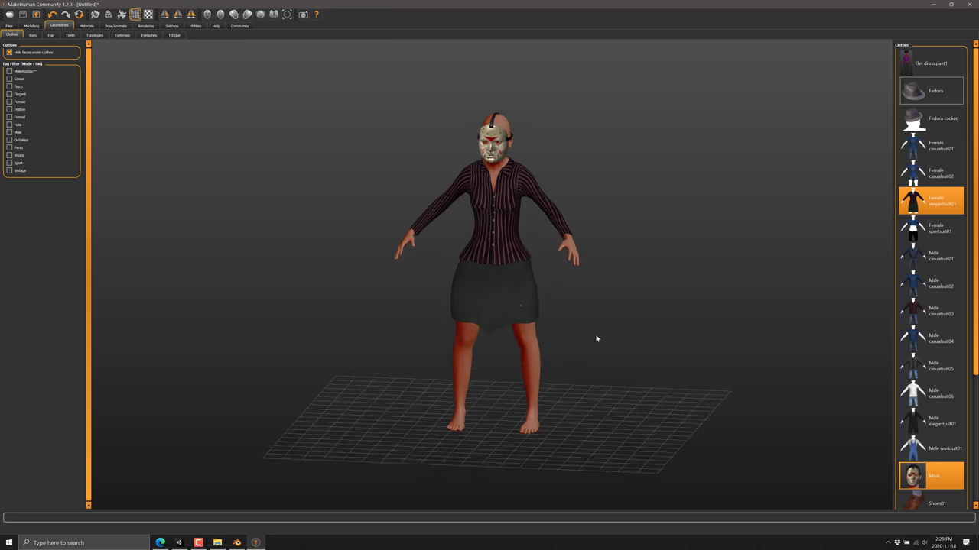
key(ctrl+1)
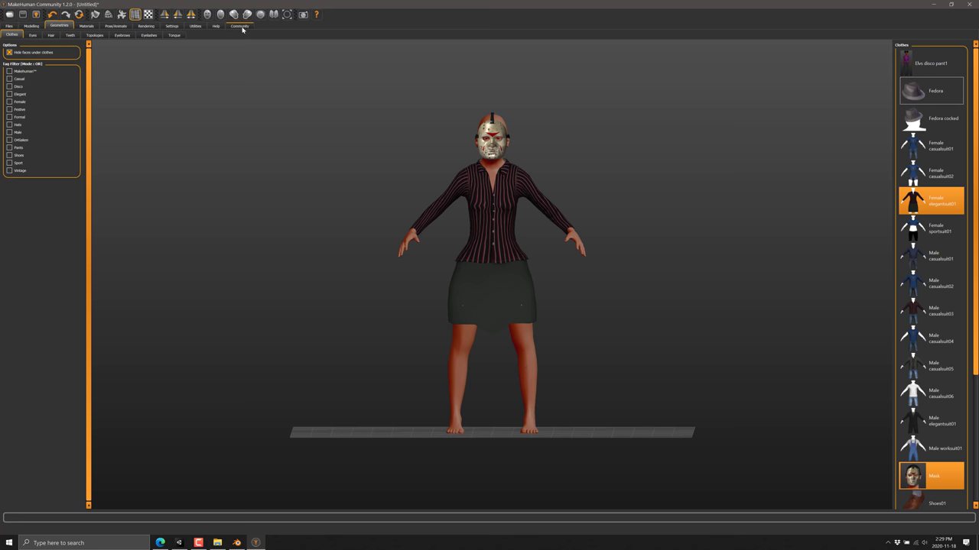
Check the Community Socket log shows the server waiting, then switch to Blender.
click(240, 26)
click(49, 35)
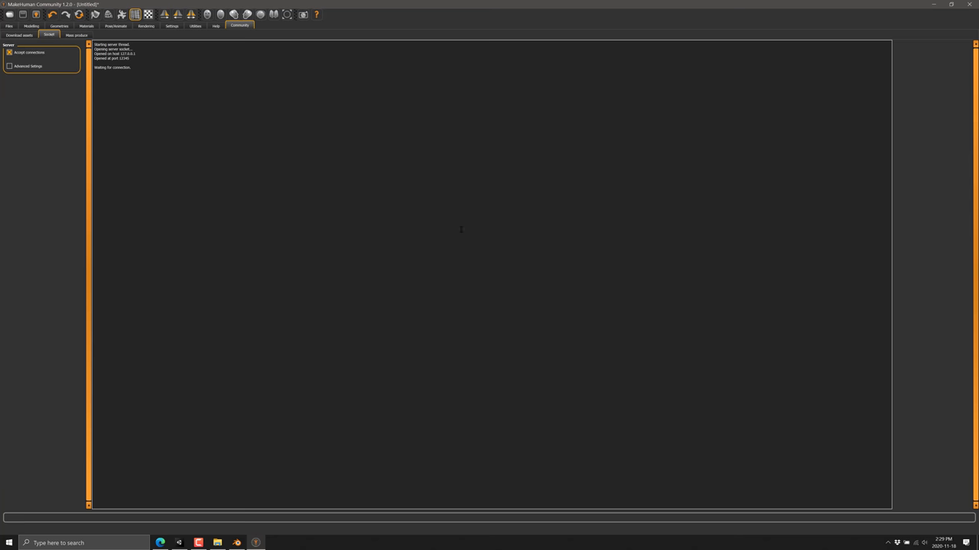
click(236, 543)
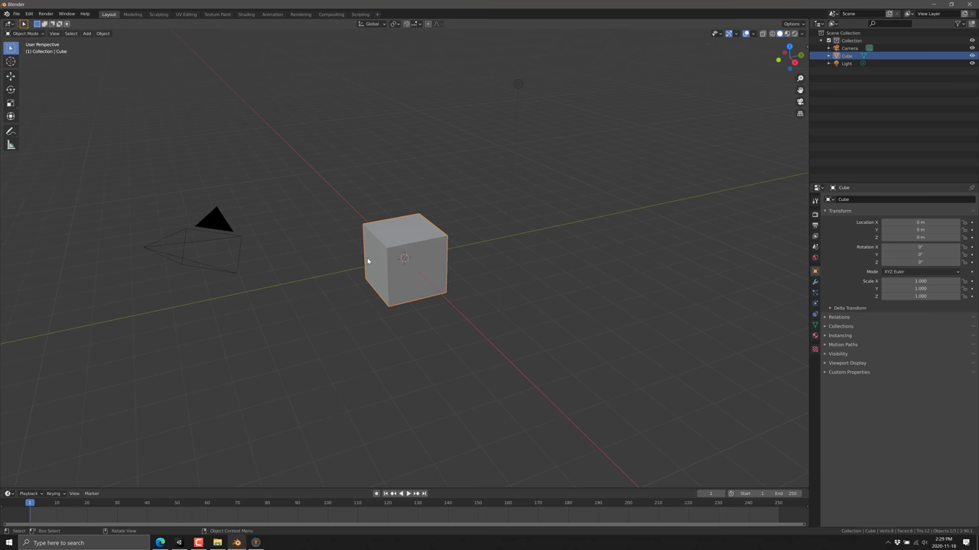
Delete the default cube and locate makehuman-plugin-for-blender.zip in Downloads > addons_for_blender_28x.
key(x)
click(401, 266)
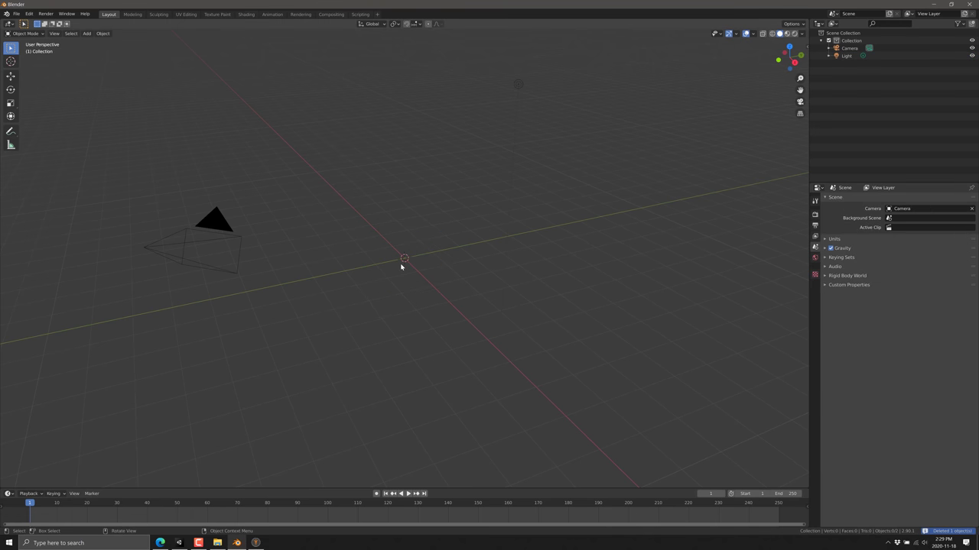
click(29, 14)
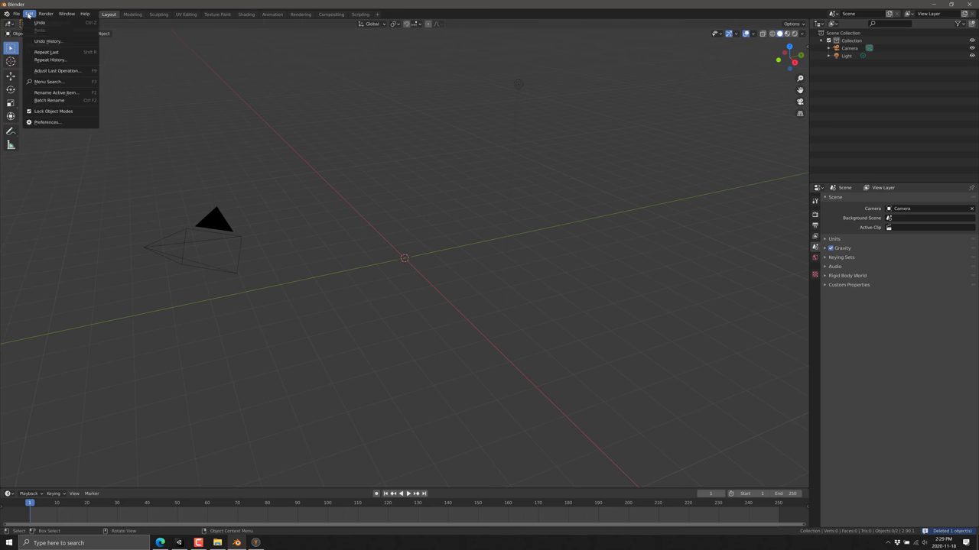
click(47, 123)
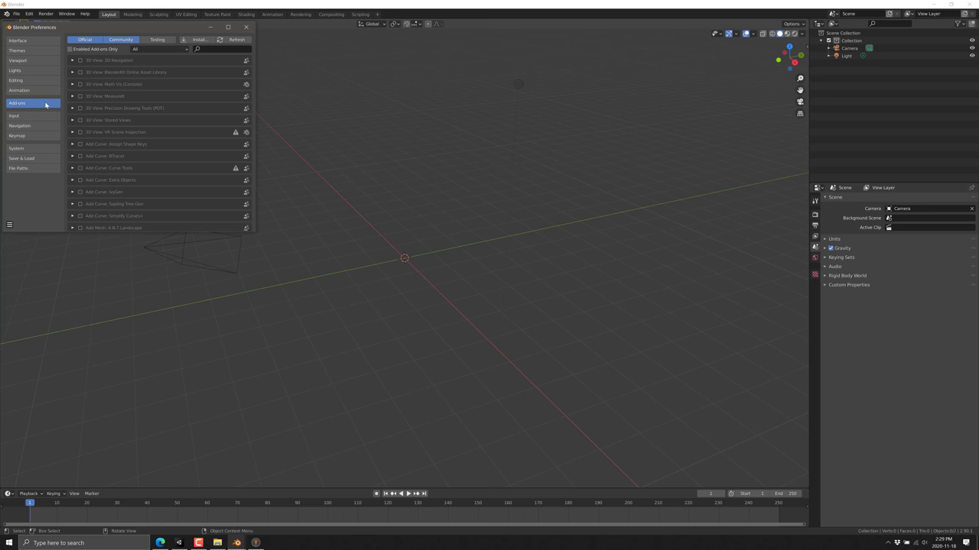
click(217, 543)
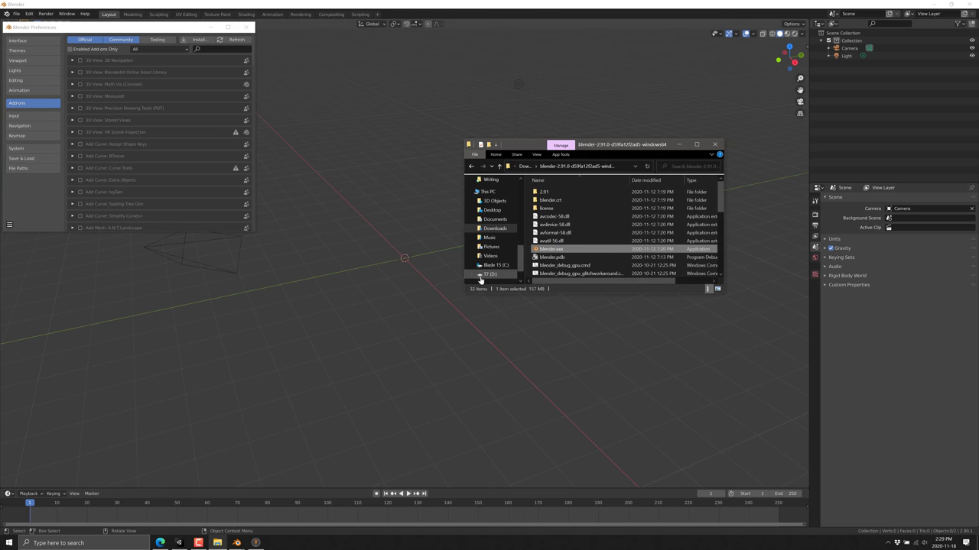
click(523, 165)
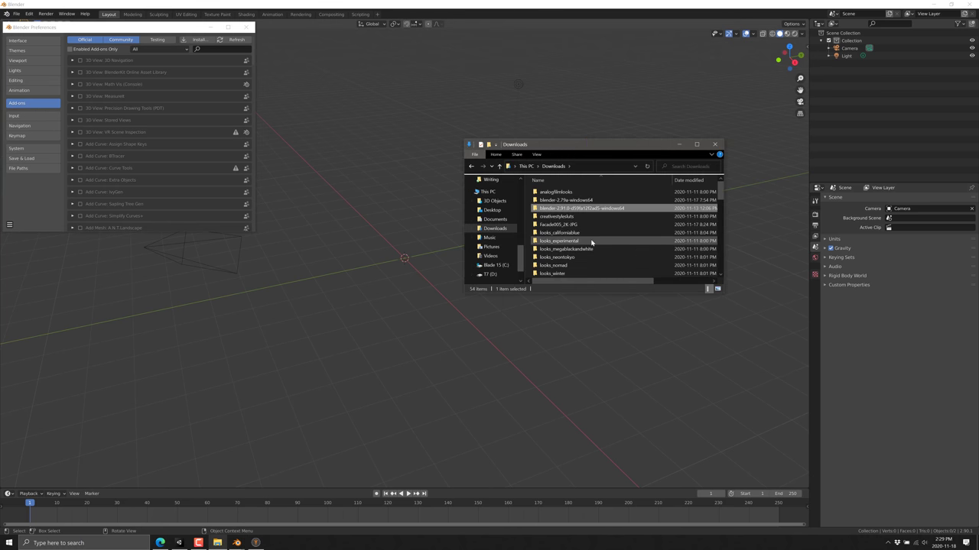
scroll(591, 242, down, 3)
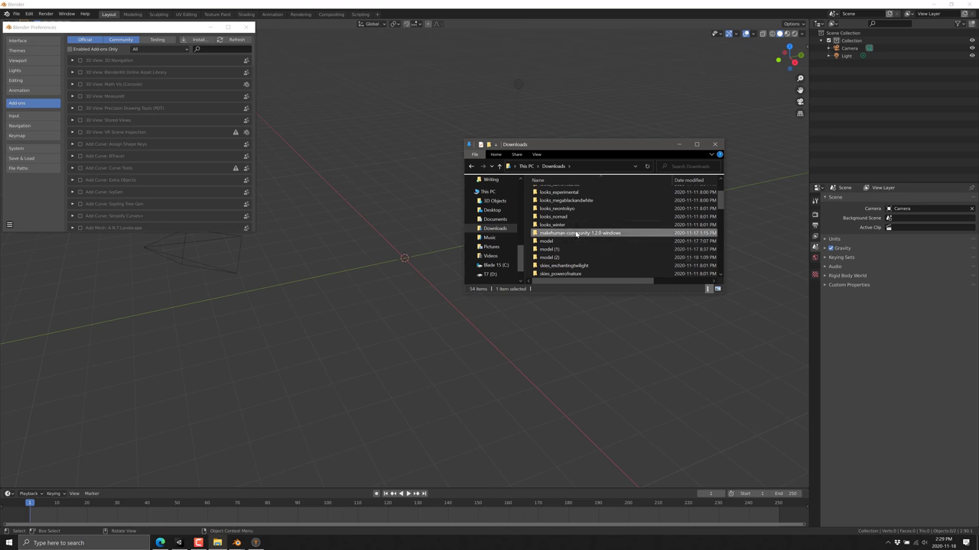
double_click(570, 232)
double_click(551, 192)
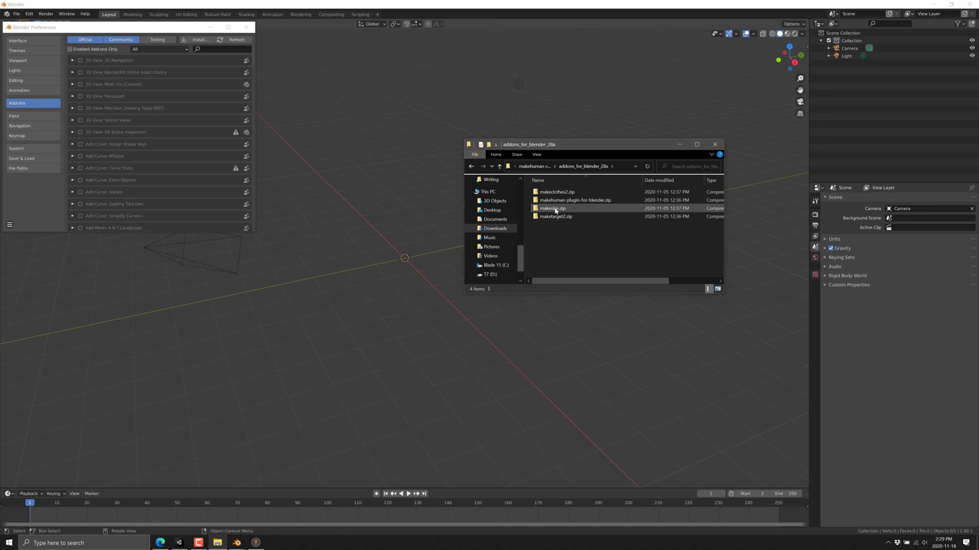
click(567, 201)
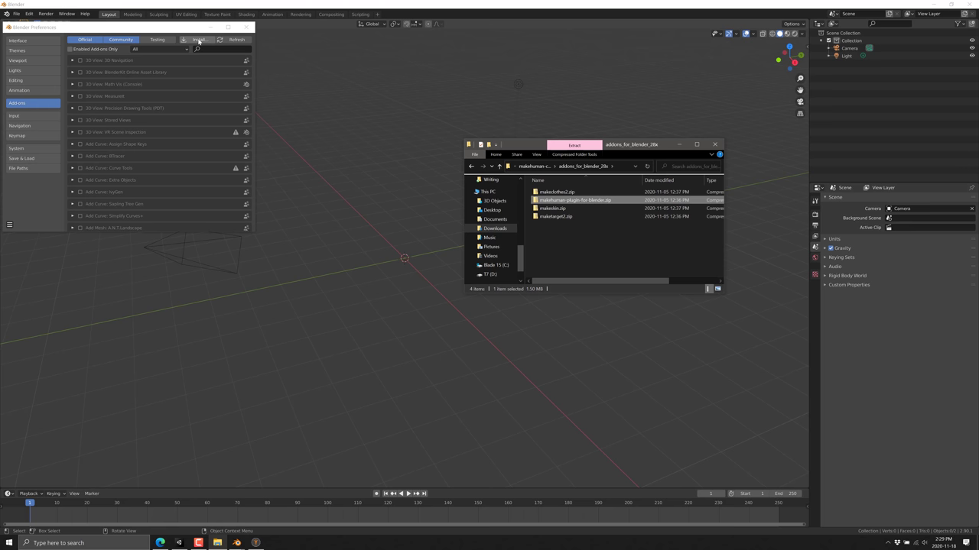
click(246, 26)
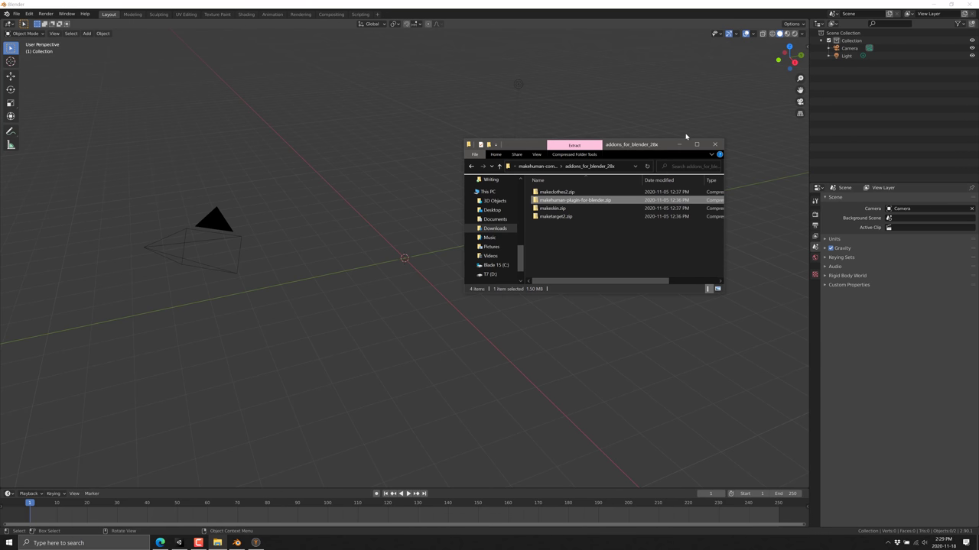
Import the human using Import human in the sidebar's MakeHuman tab.
click(715, 144)
key(n)
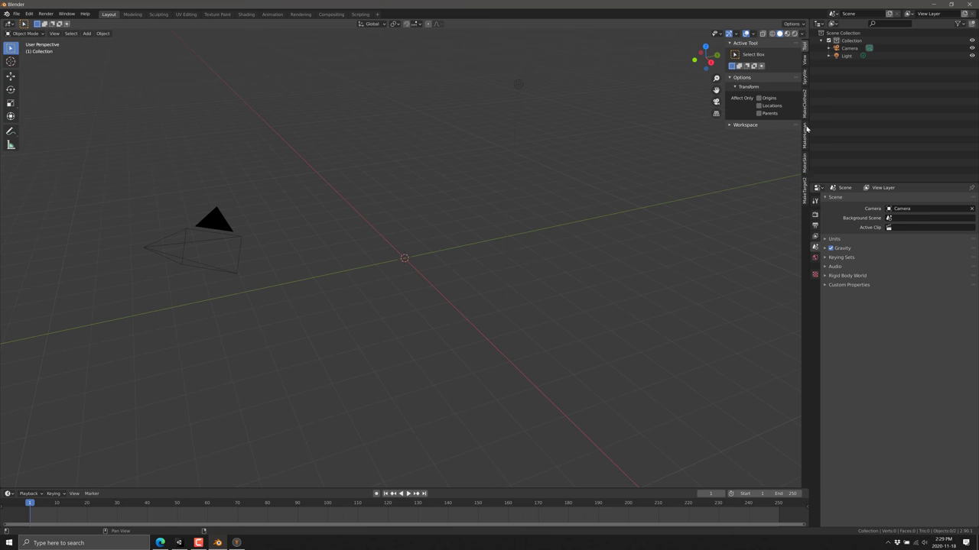
click(805, 134)
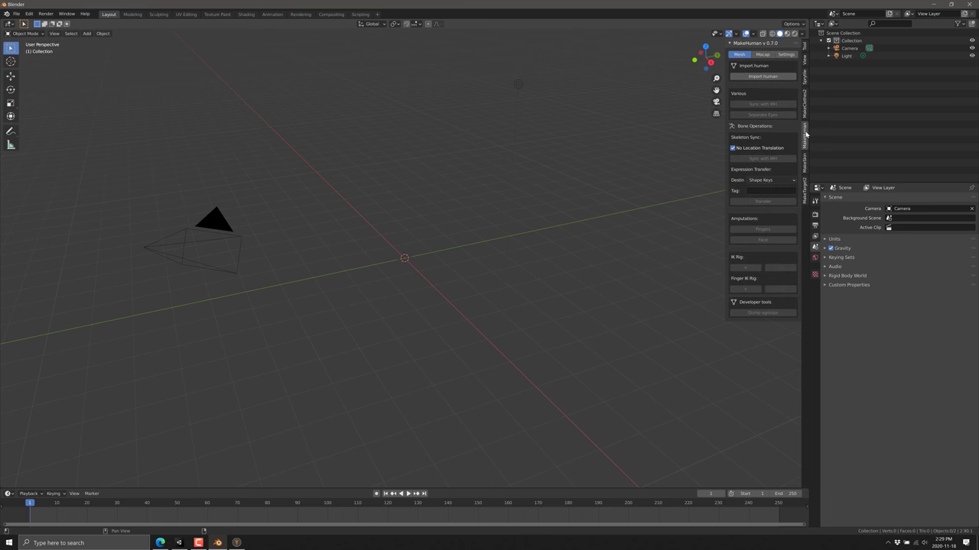
click(755, 77)
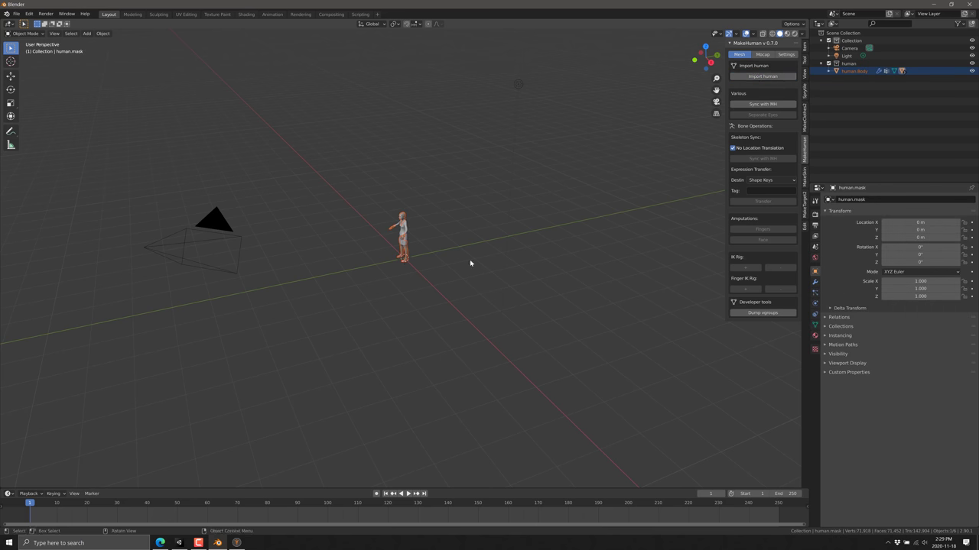
Orbit and zoom the viewport to inspect the masked woman up close.
middle_drag(424, 281, 461, 275)
scroll(461, 275, up, 5)
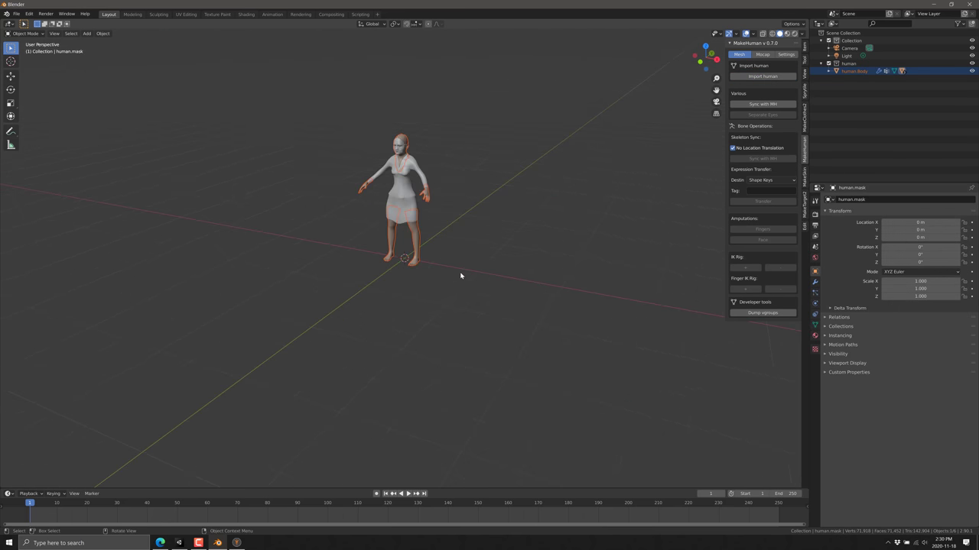
scroll(482, 247, up, 5)
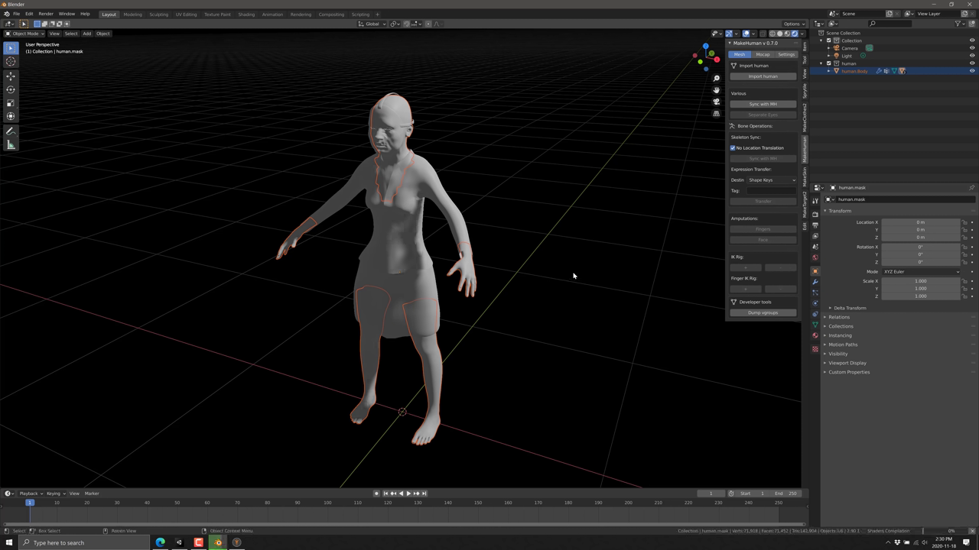
scroll(409, 161, up, 3)
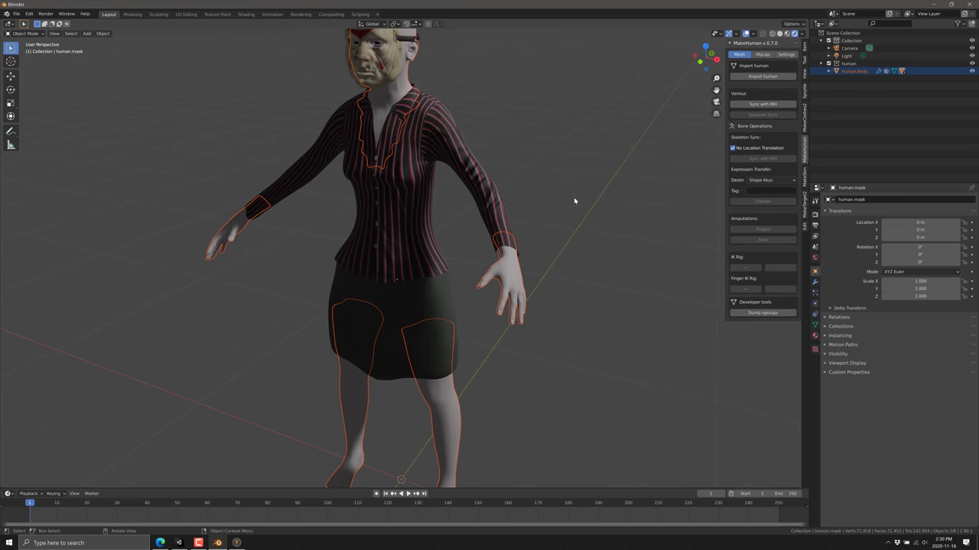
middle_drag(569, 201, 575, 280)
middle_drag(359, 201, 444, 329)
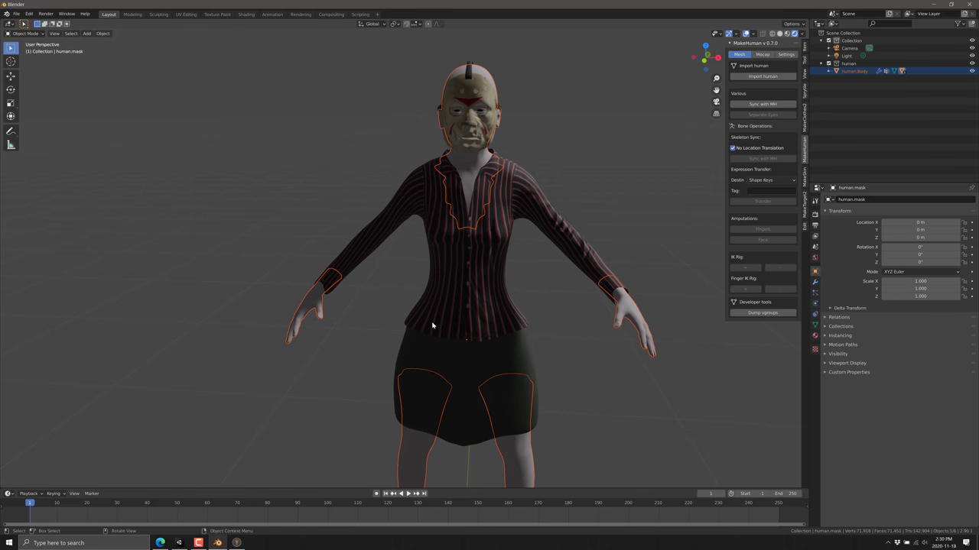
Expand human.Body in the Outliner to list suit, eyes and mask, then switch to the website.
click(830, 71)
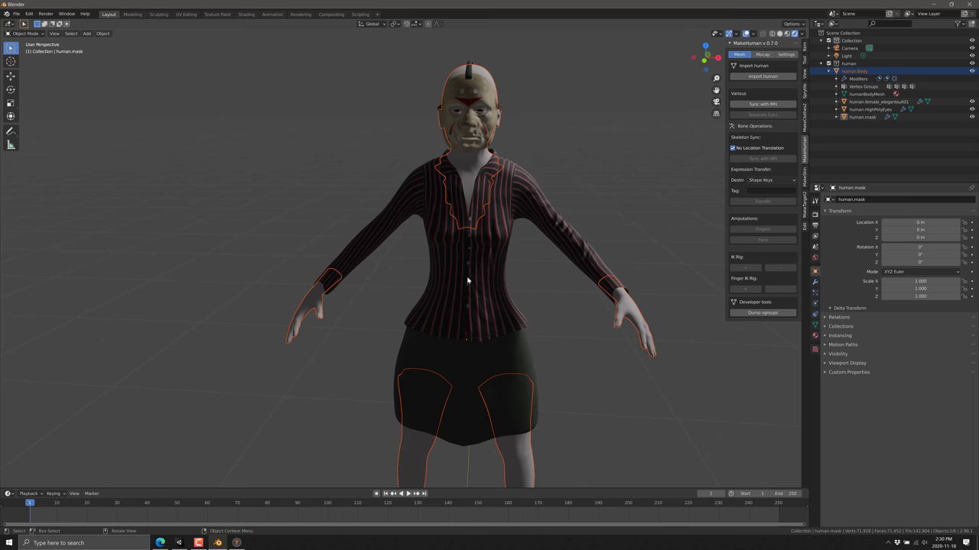
click(160, 543)
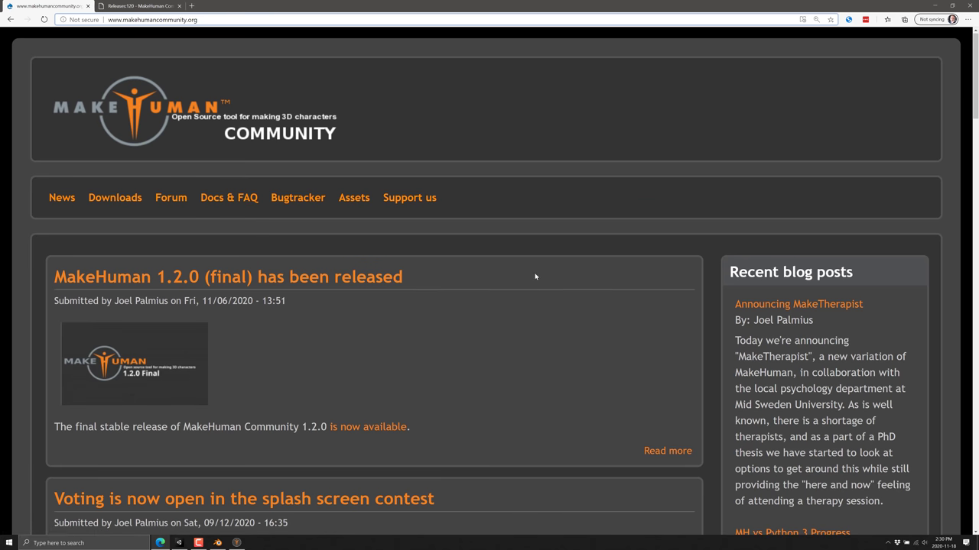
Open the Releases:120 notes page and read the General changes paragraph.
scroll(535, 274, down, 7)
scroll(533, 271, up, 7)
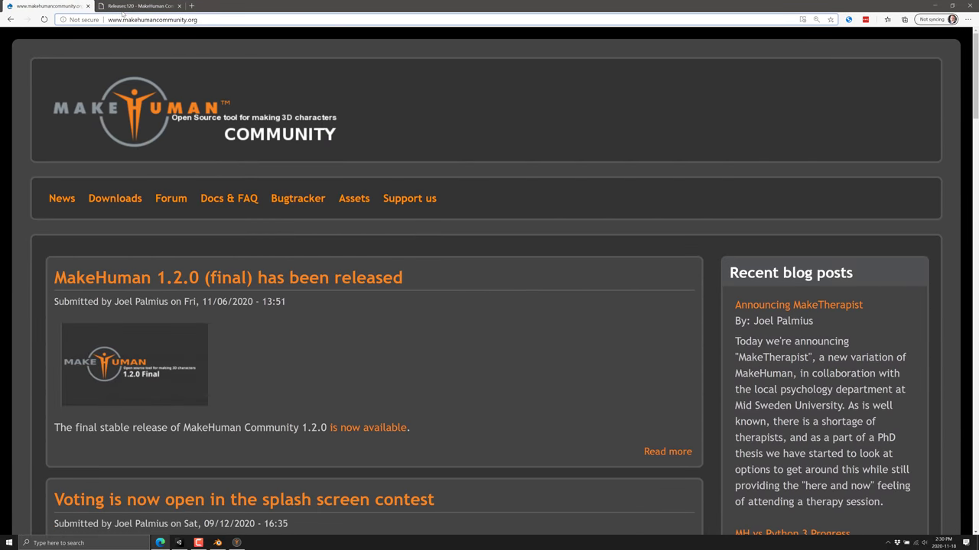
click(128, 6)
scroll(589, 343, down, 3)
click(565, 324)
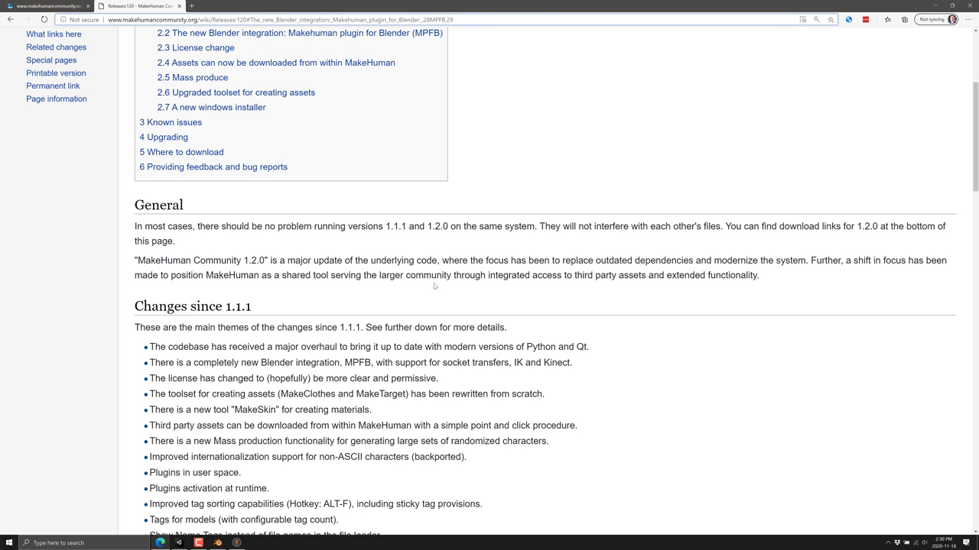
drag(300, 261, 783, 277)
click(783, 277)
Read through the Blender integration and License sections of the 1.2.0 notes.
scroll(540, 392, down, 3)
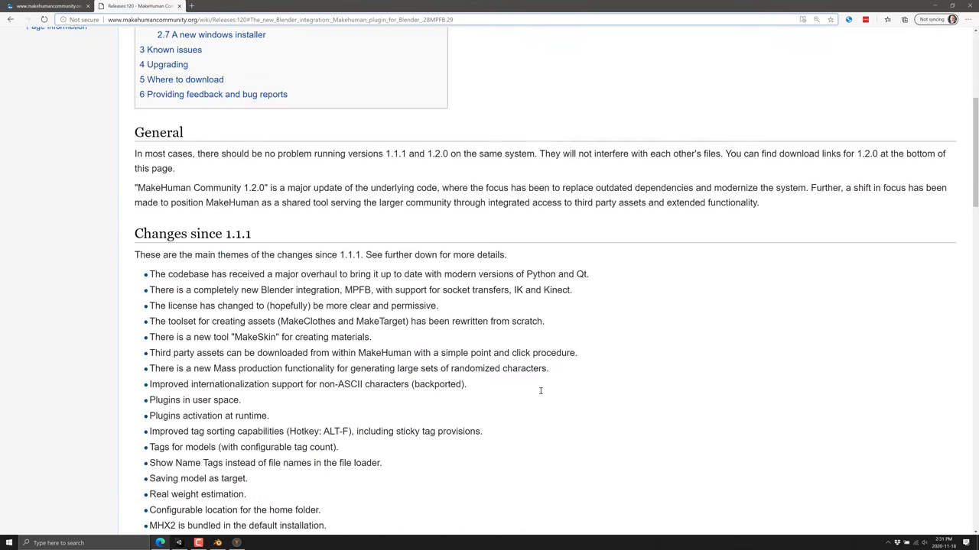
scroll(539, 388, down, 2)
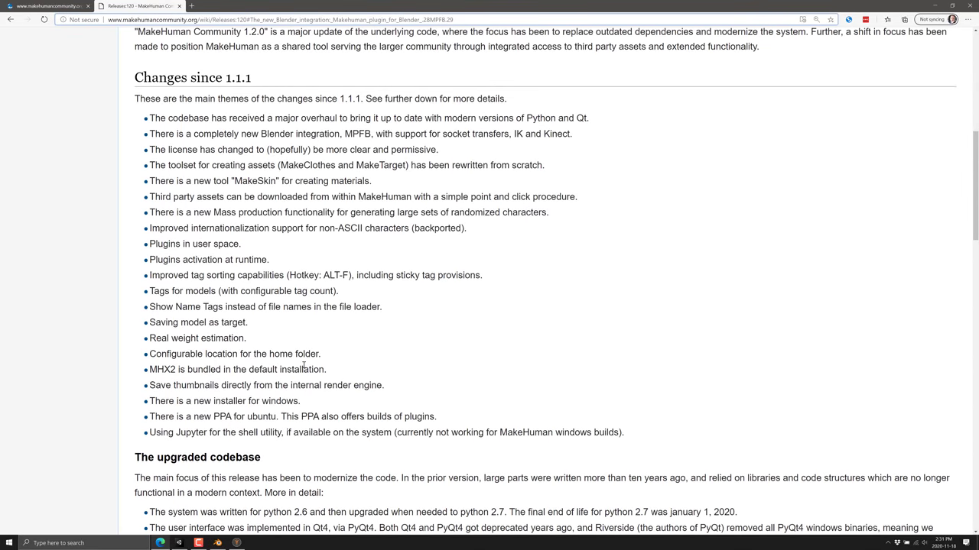
scroll(304, 366, down, 8)
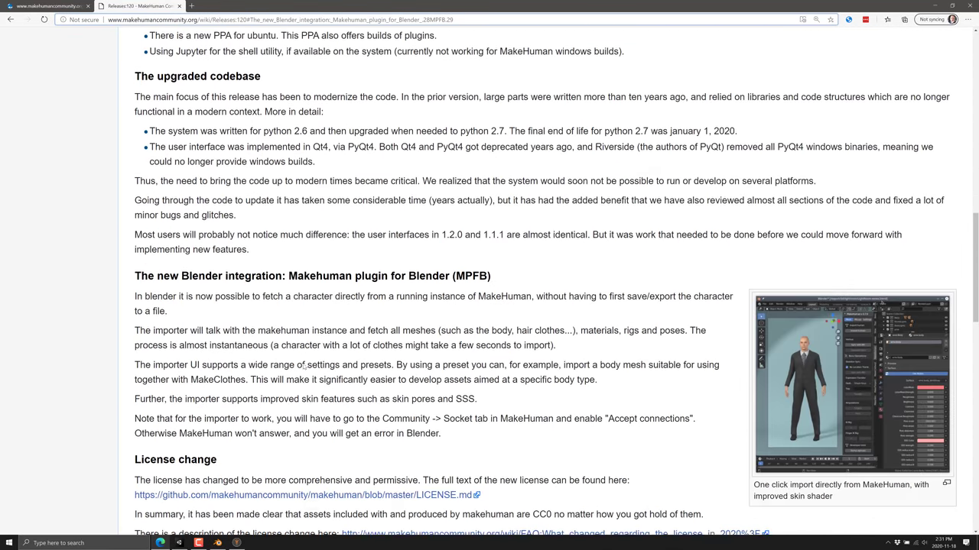
scroll(301, 367, down, 1)
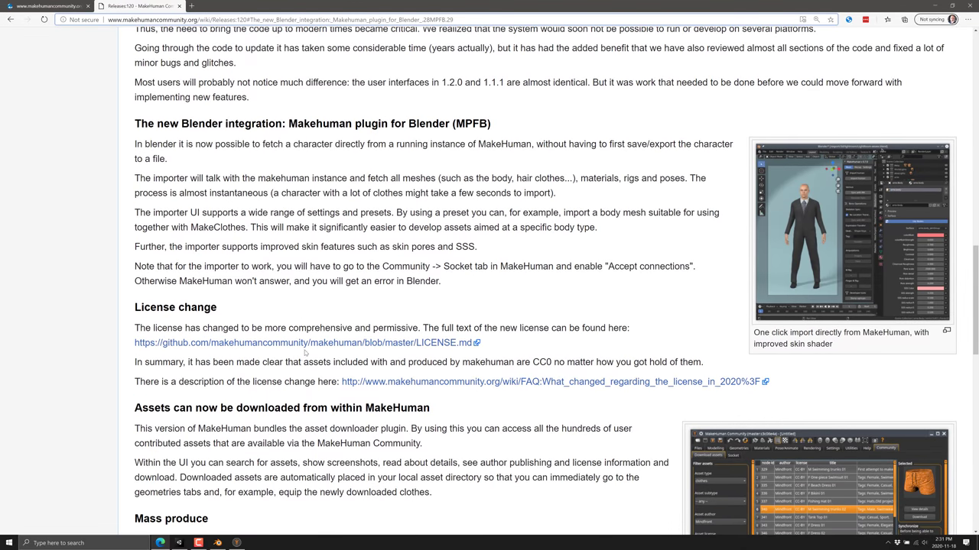
drag(206, 142, 409, 123)
click(368, 204)
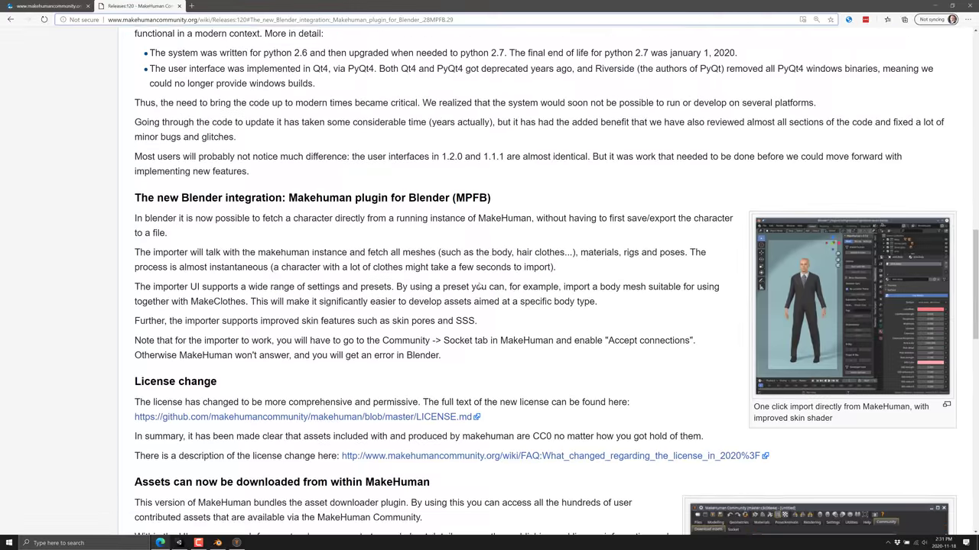
scroll(478, 286, up, 3)
scroll(477, 283, up, 2)
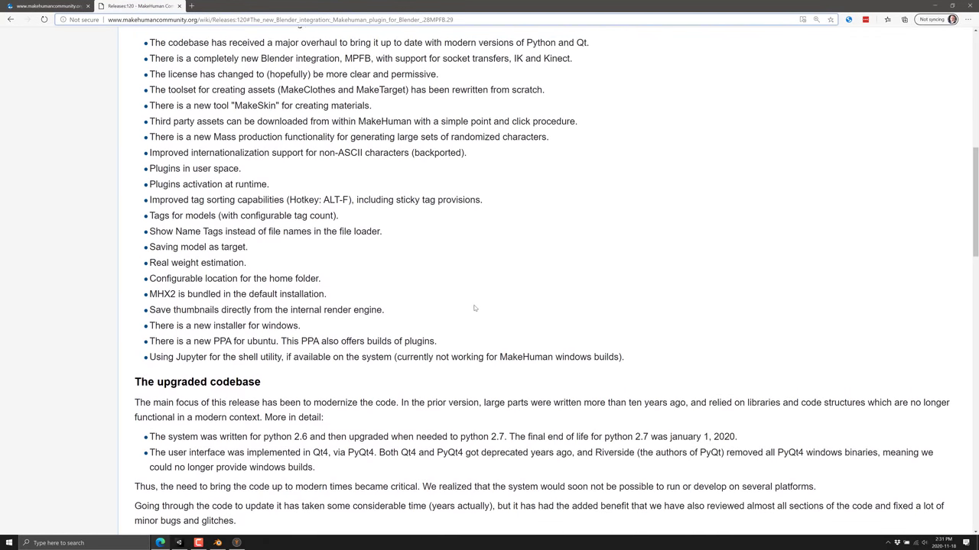
scroll(474, 308, up, 1)
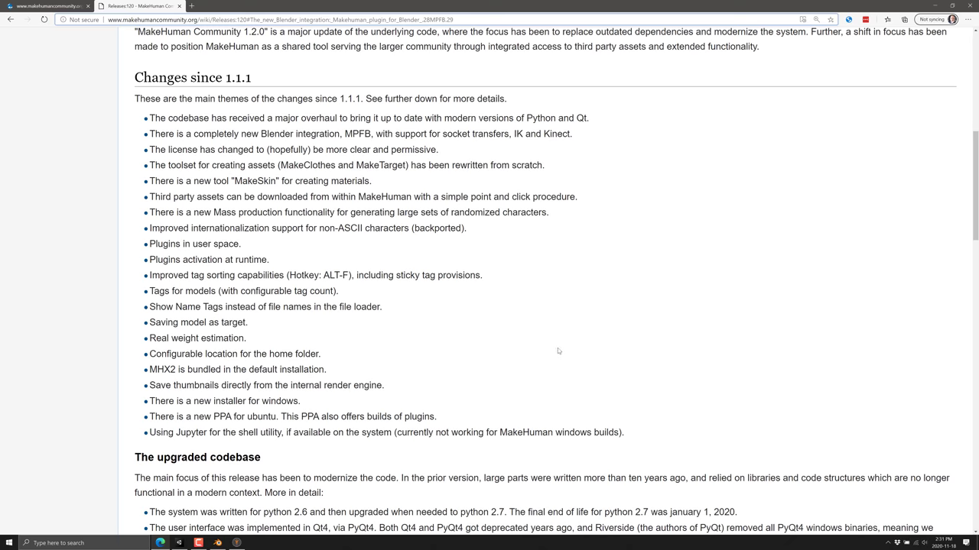
scroll(558, 354, down, 2)
scroll(562, 377, down, 8)
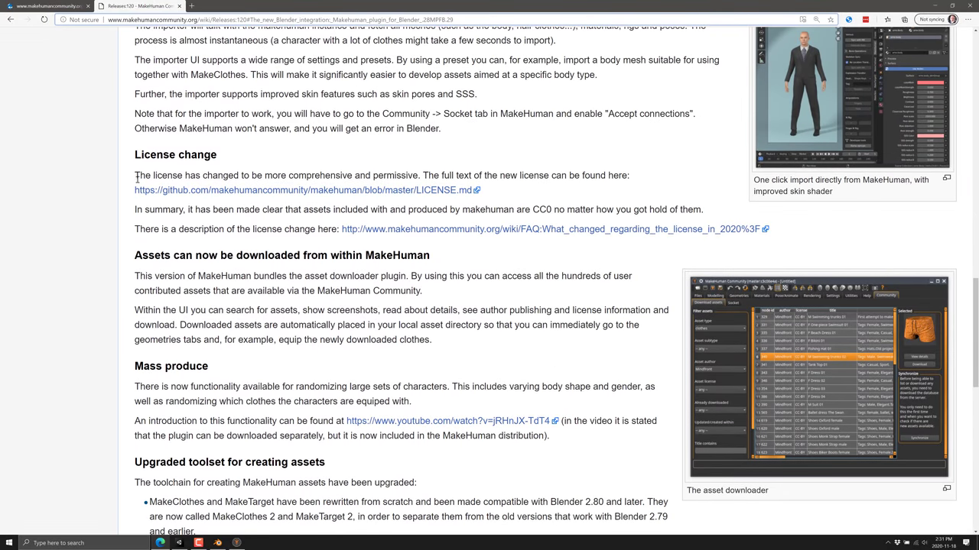
drag(136, 177, 589, 172)
click(590, 170)
drag(243, 210, 695, 207)
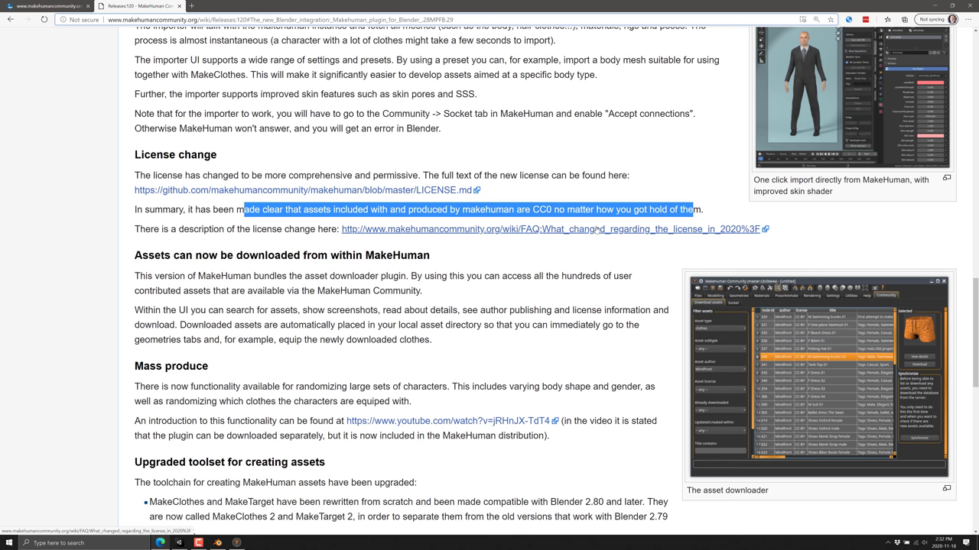
scroll(394, 290, down, 1)
scroll(403, 283, down, 1)
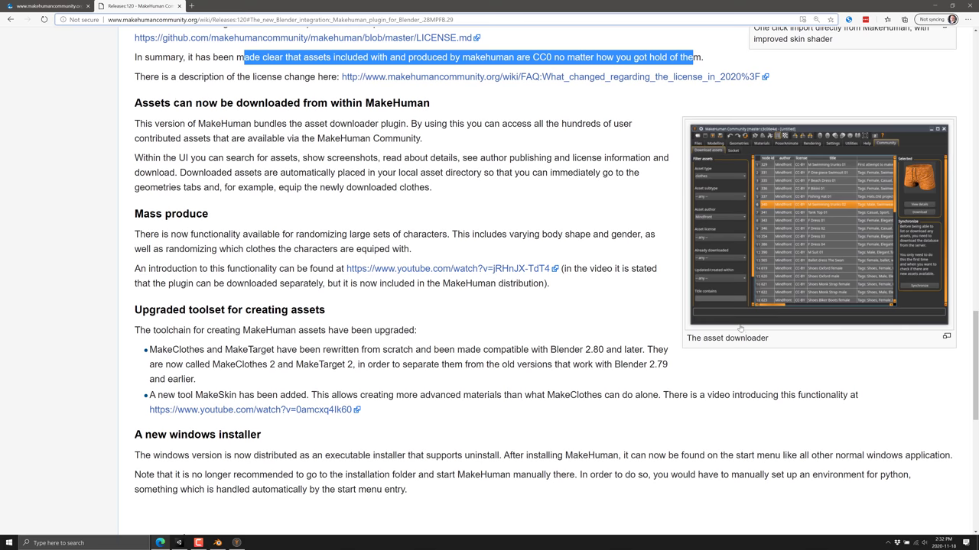
scroll(715, 329, down, 4)
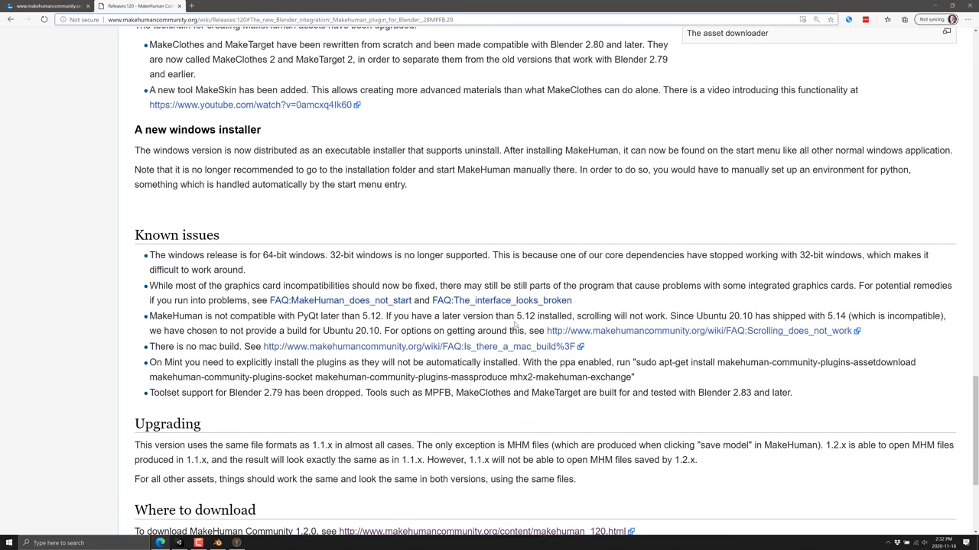
scroll(512, 316, down, 1)
drag(187, 178, 481, 196)
click(319, 178)
drag(319, 178, 513, 178)
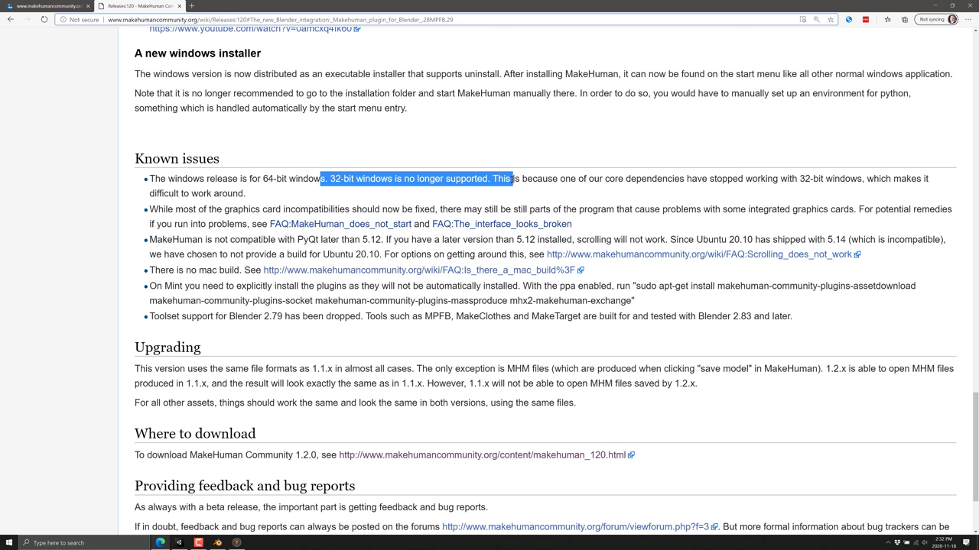
key(Home)
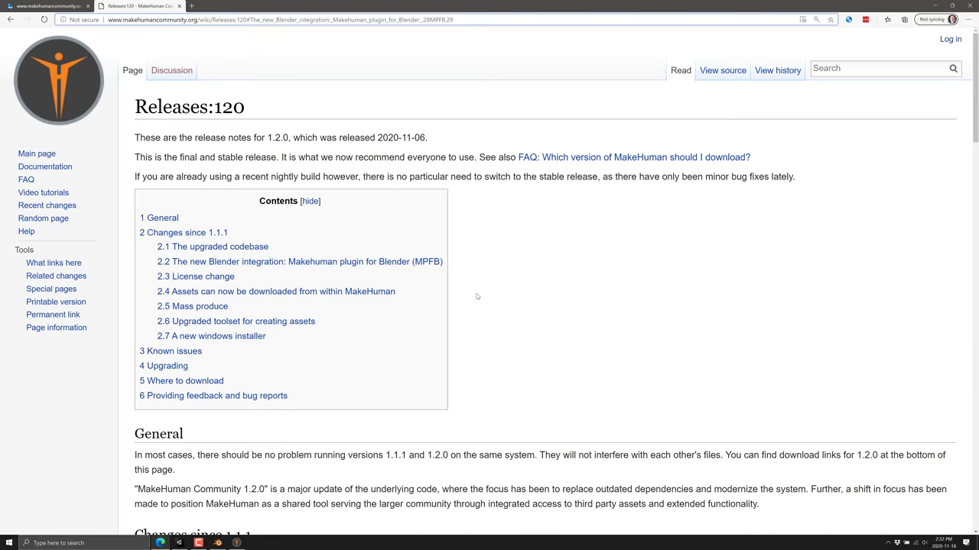
key(alt+Tab)
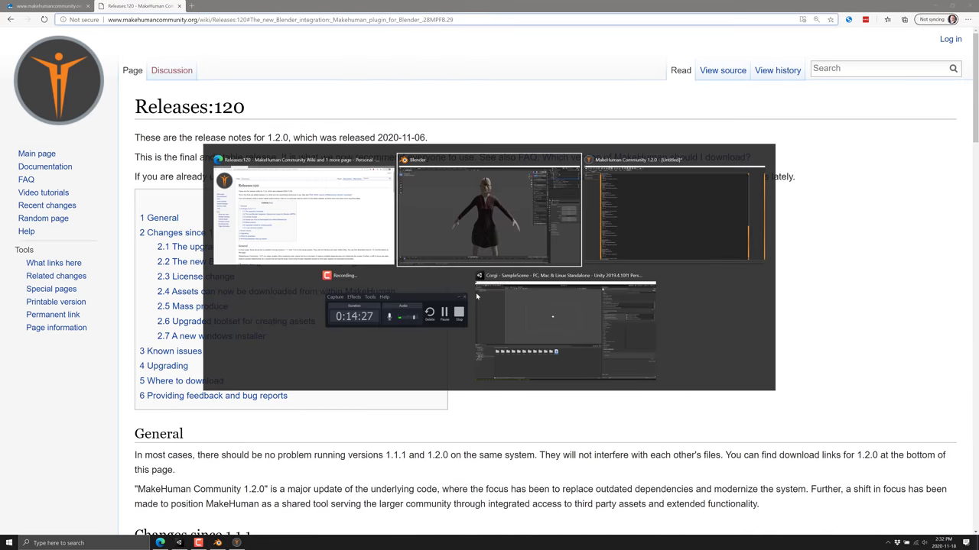
Back in MakeHuman, randomize the body shape four times, then show the Skeleton page.
key(Tab)
click(33, 26)
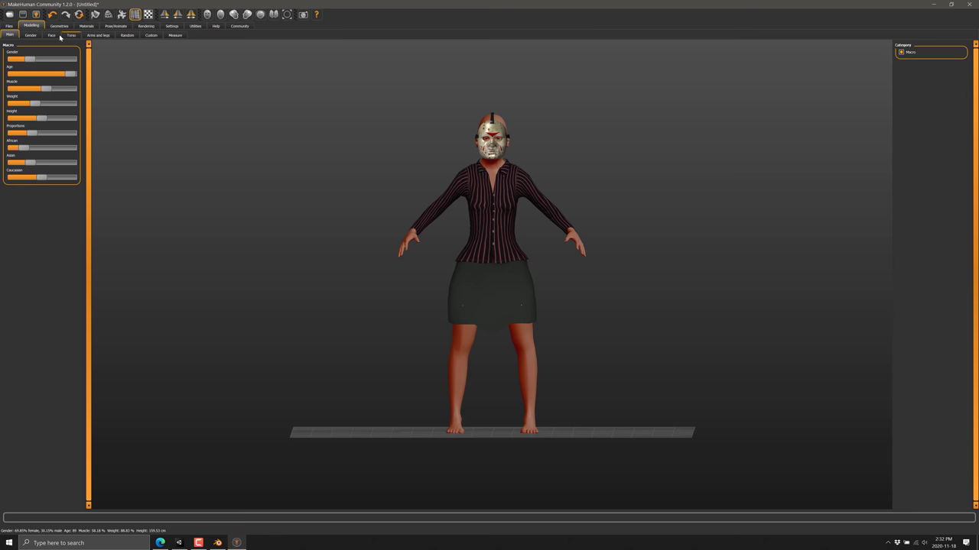
click(127, 35)
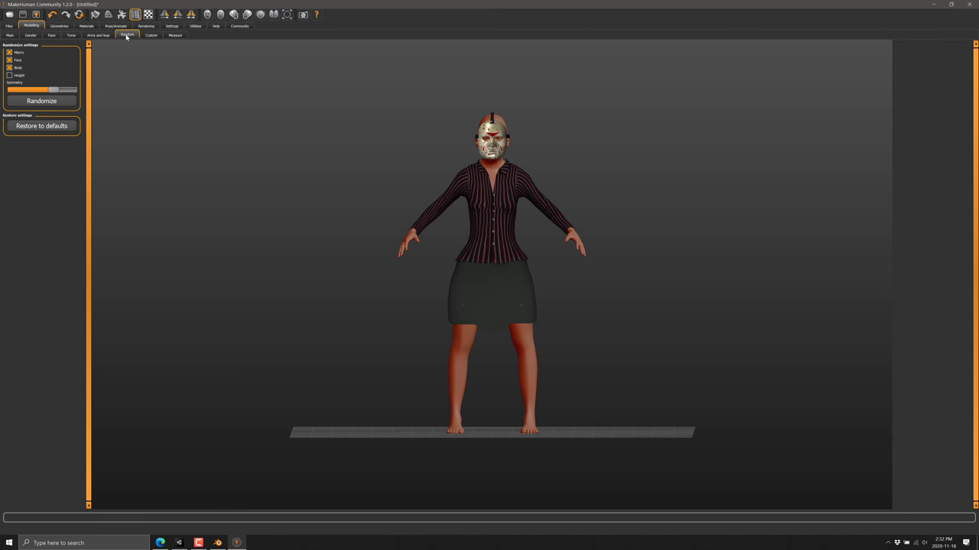
click(47, 101)
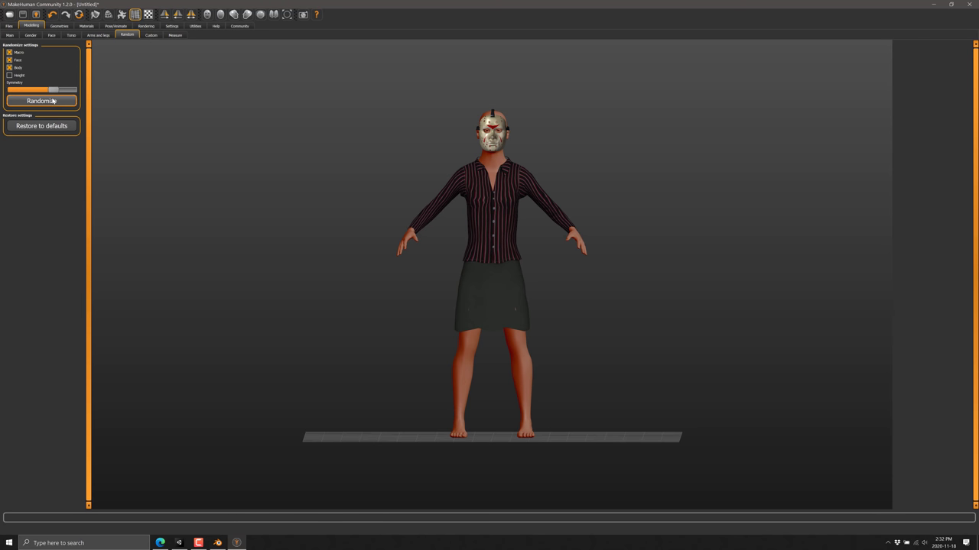
click(52, 101)
click(52, 101)
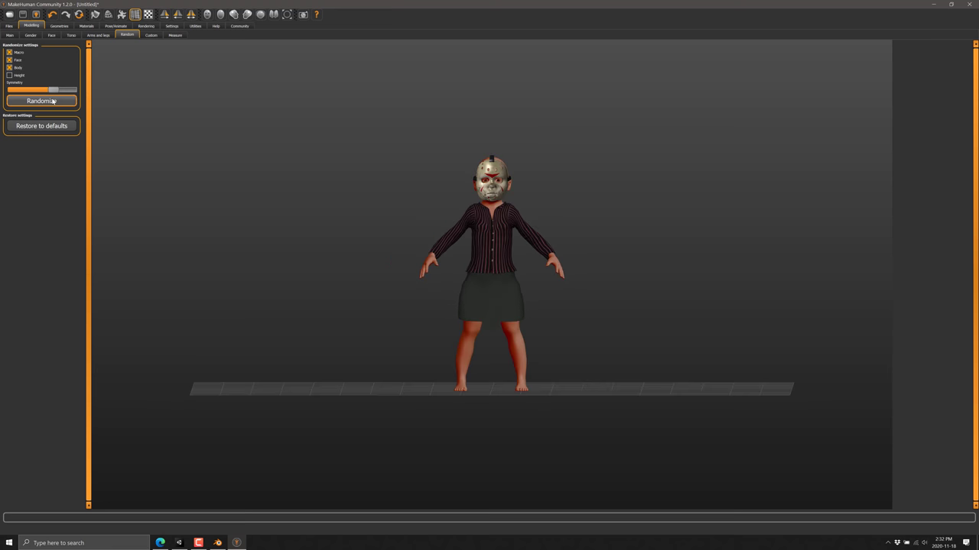
click(52, 101)
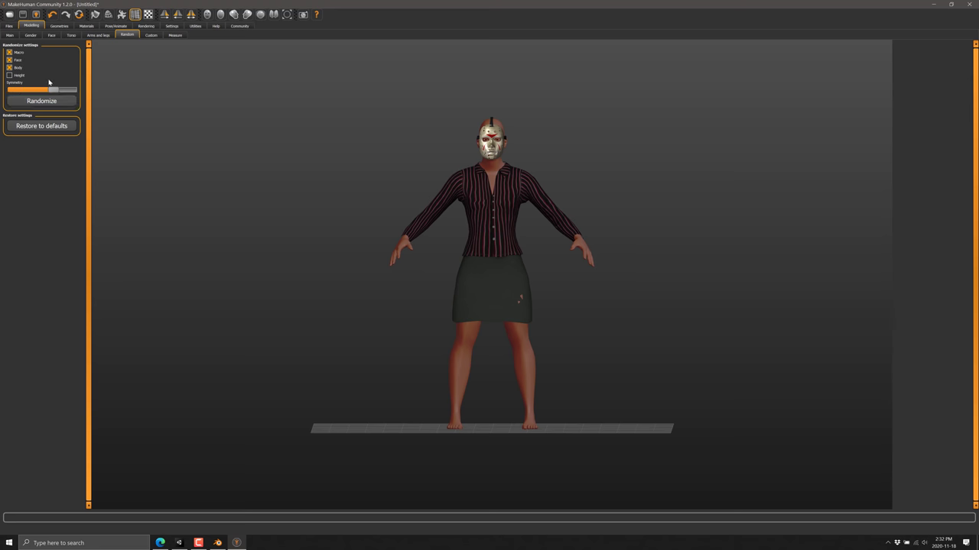
click(117, 26)
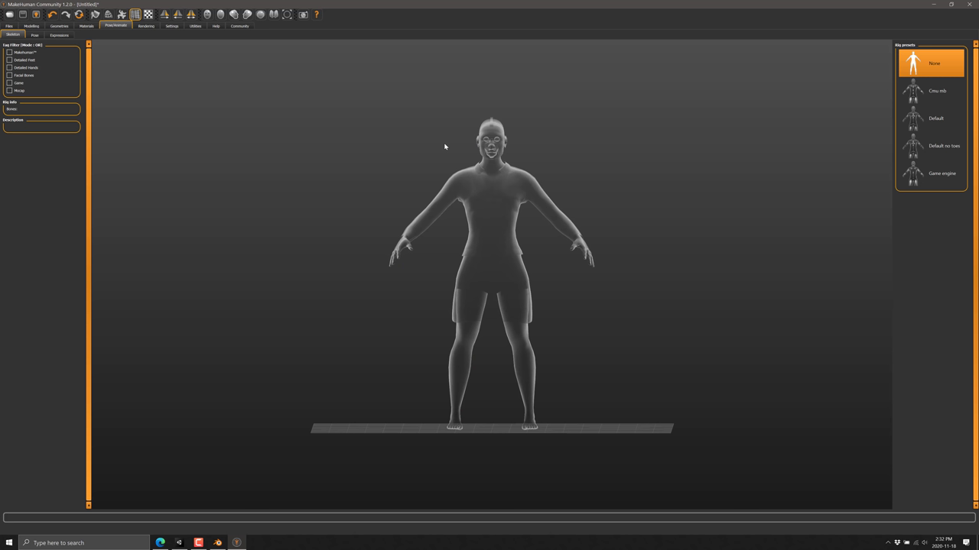
List and preview the pose assets in the community asset downloader.
click(240, 26)
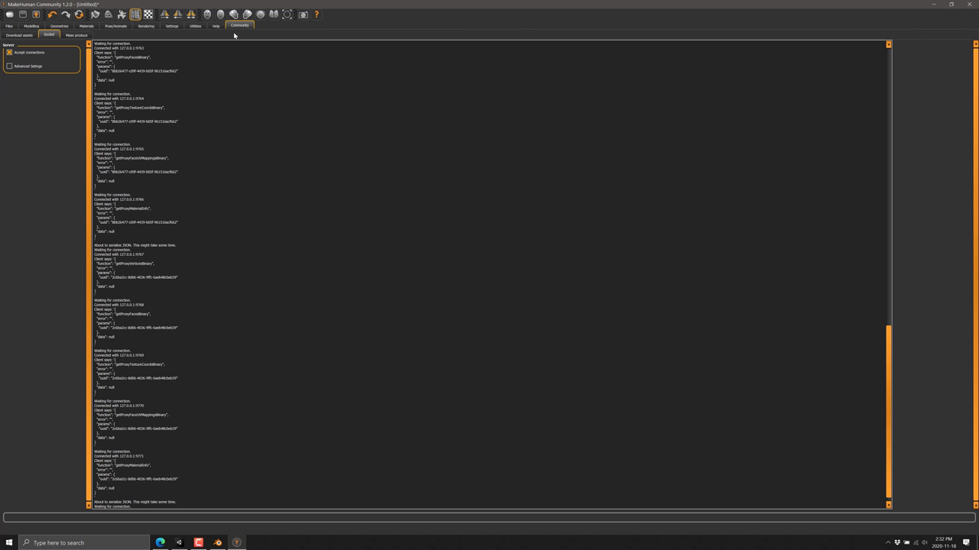
click(23, 35)
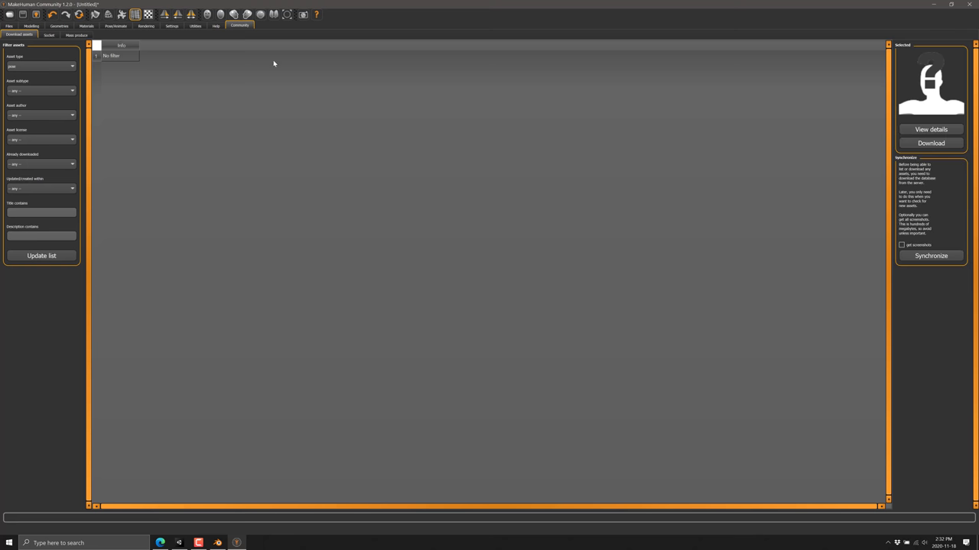
click(57, 69)
click(57, 79)
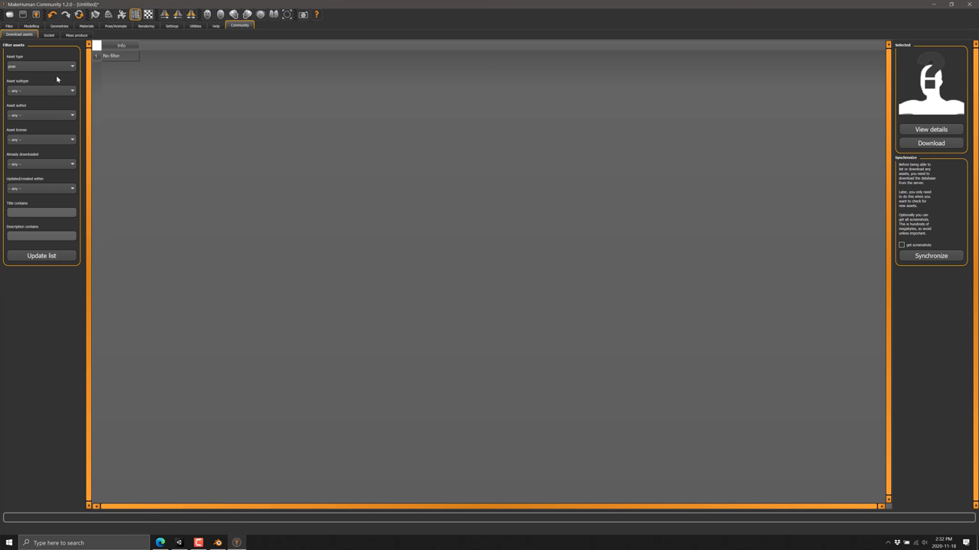
click(42, 256)
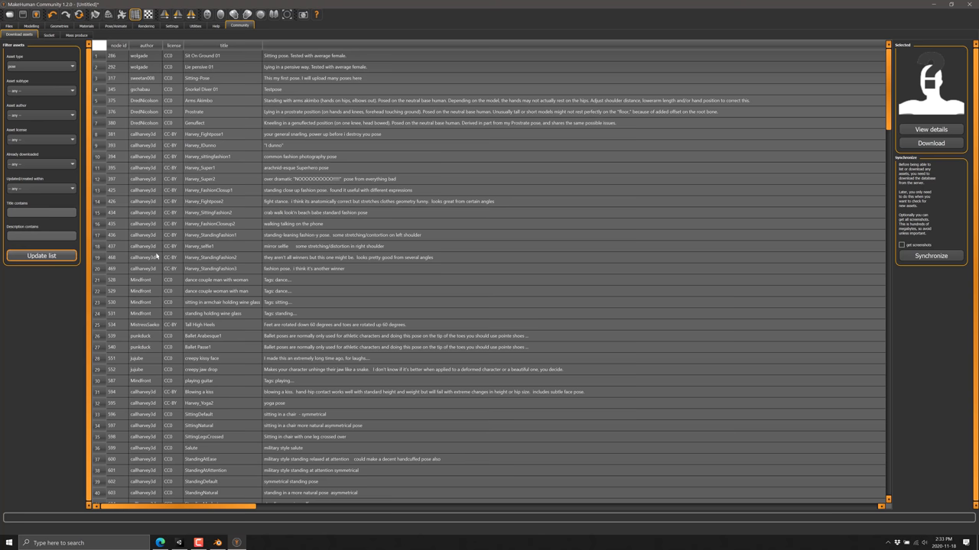
click(367, 226)
scroll(434, 347, down, 20)
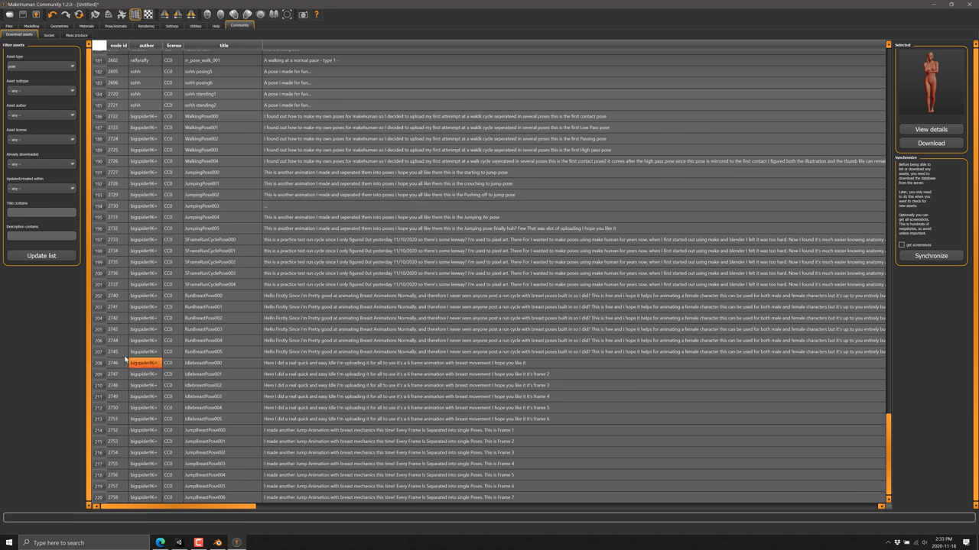
Switch the asset type to proxy and update the list.
click(54, 67)
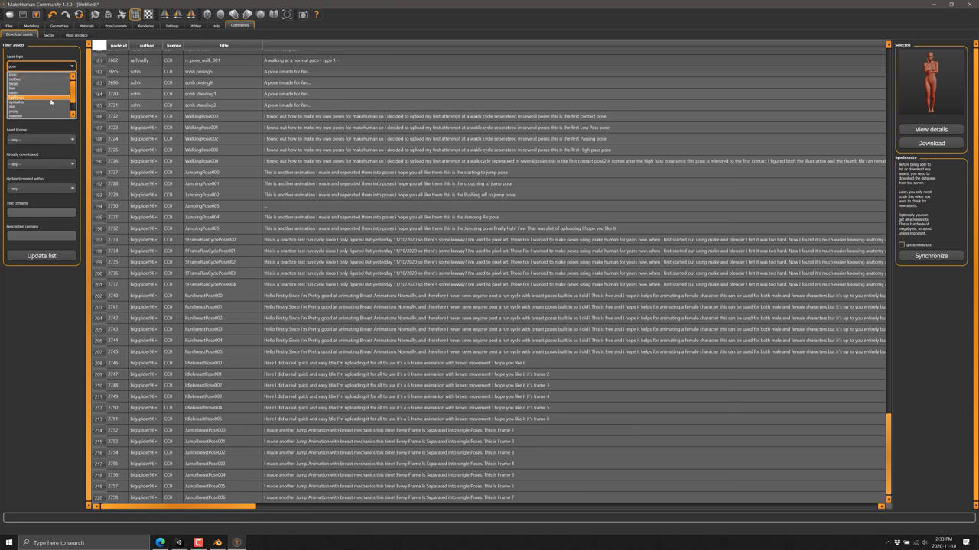
click(42, 110)
click(36, 257)
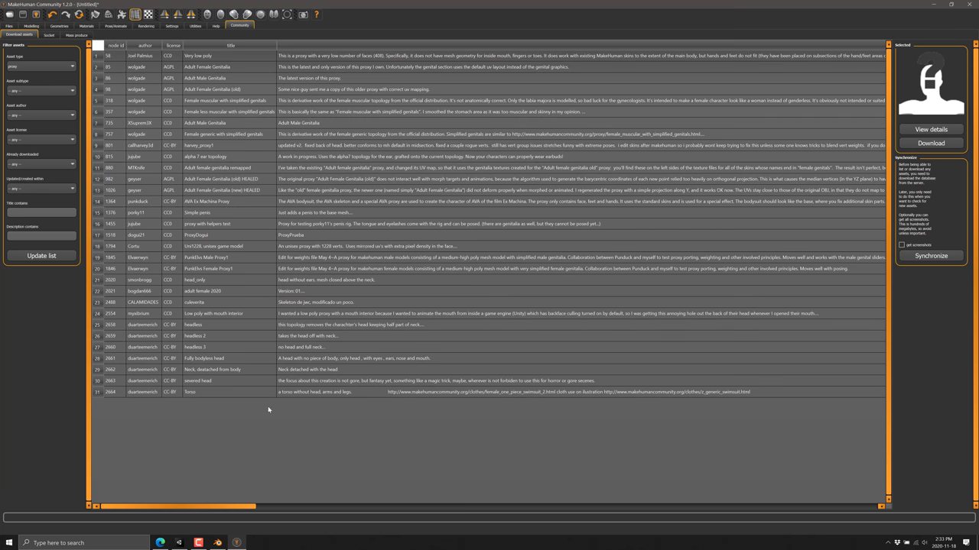
List the hair assets, then go to the Files Export page.
click(42, 67)
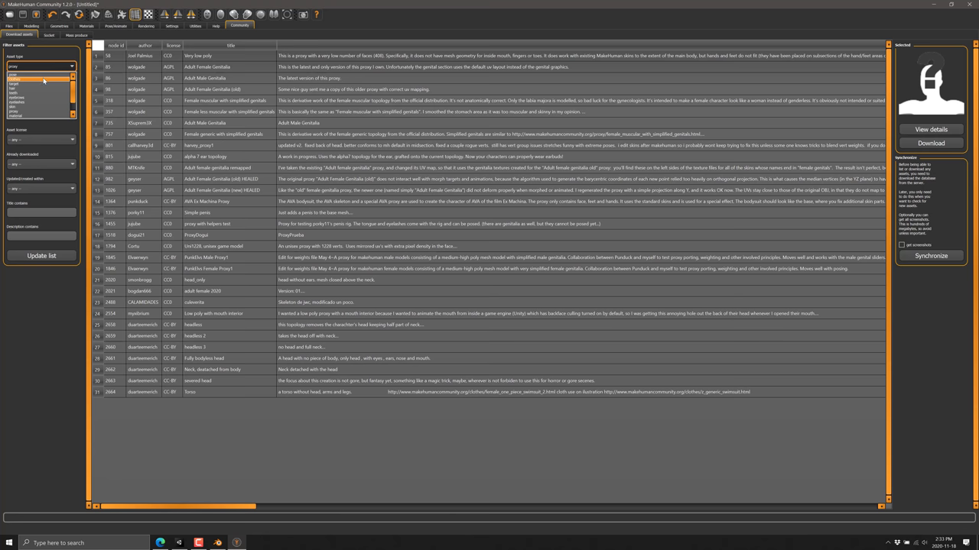
click(44, 88)
click(51, 256)
scroll(342, 334, down, 10)
scroll(343, 333, up, 5)
scroll(343, 333, down, 5)
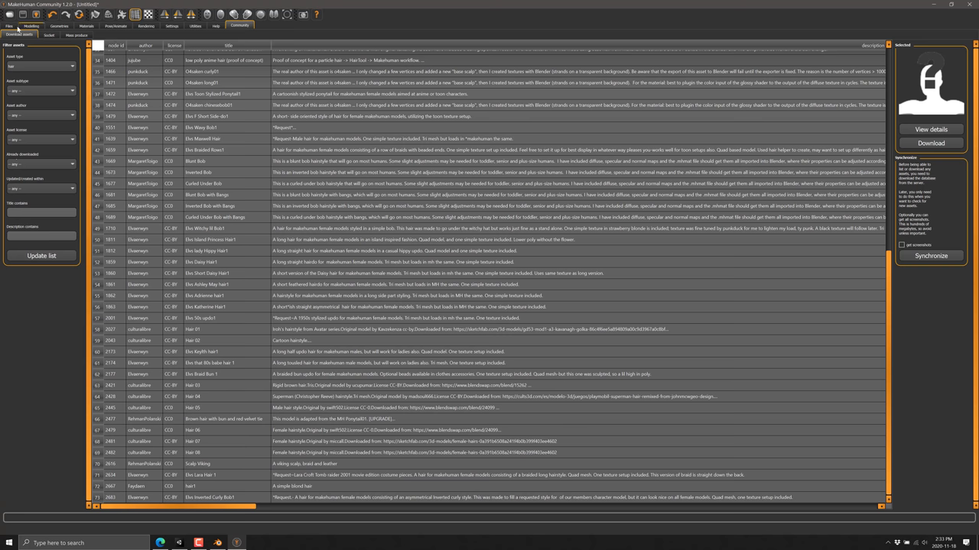
click(9, 27)
click(49, 34)
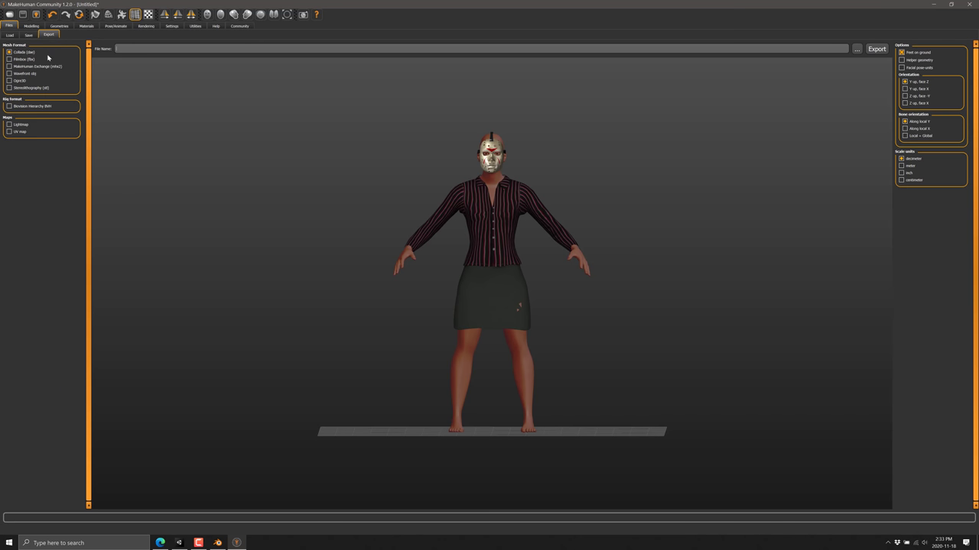